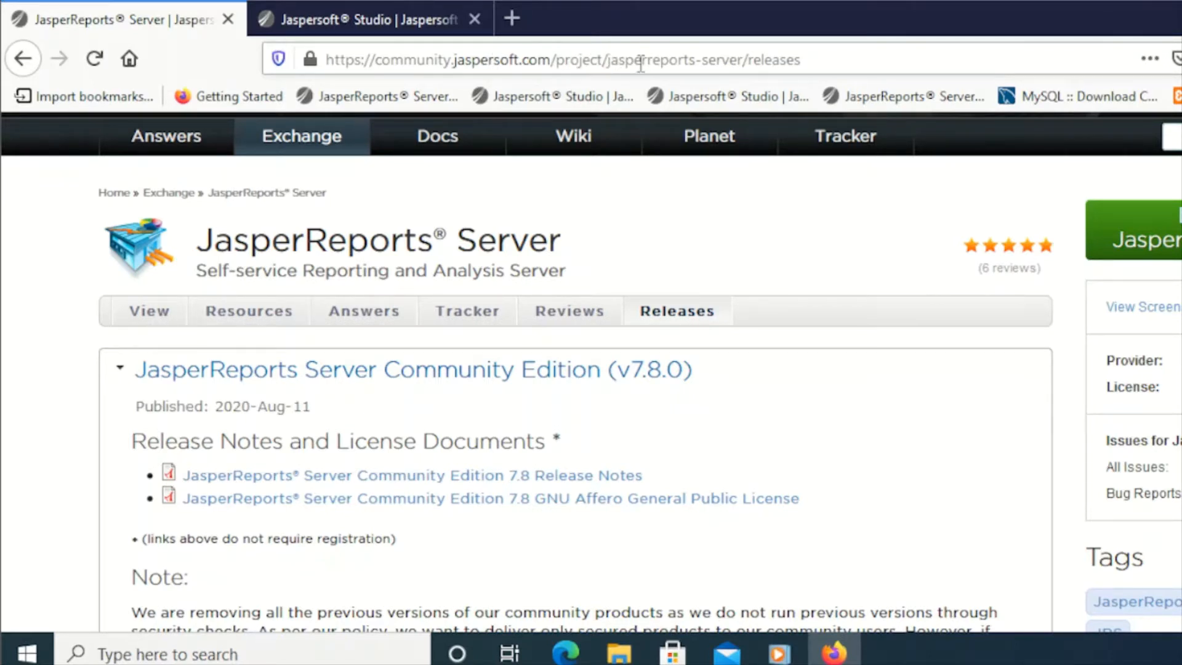
pyautogui.click(738, 62)
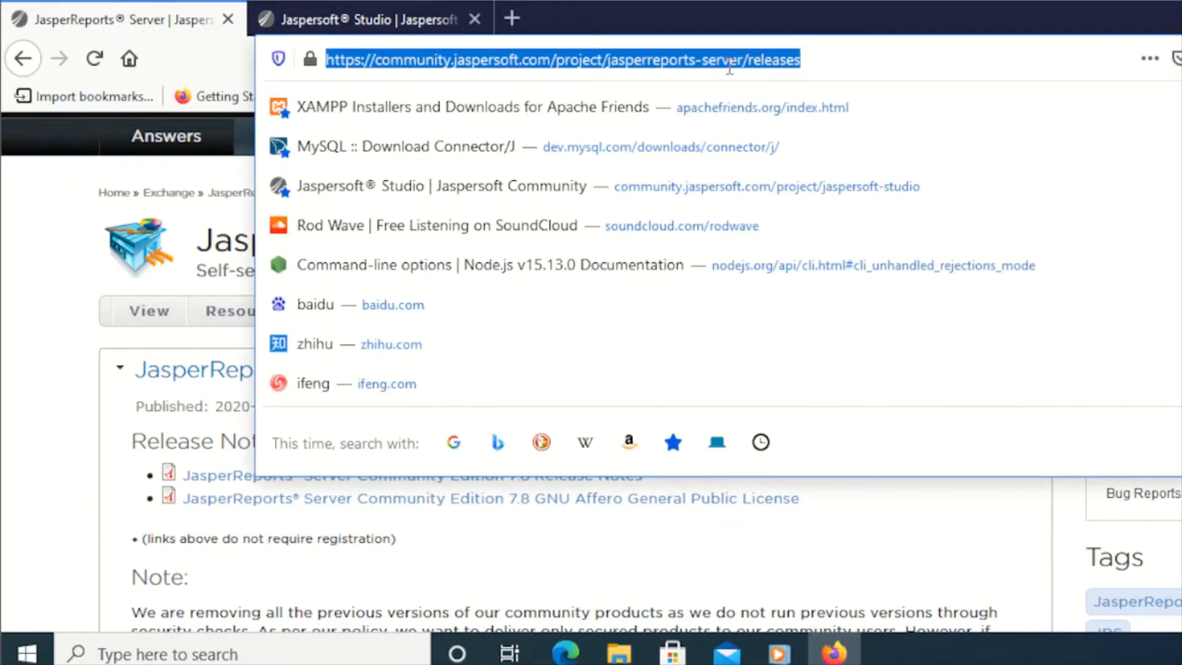
pyautogui.click(1046, 546)
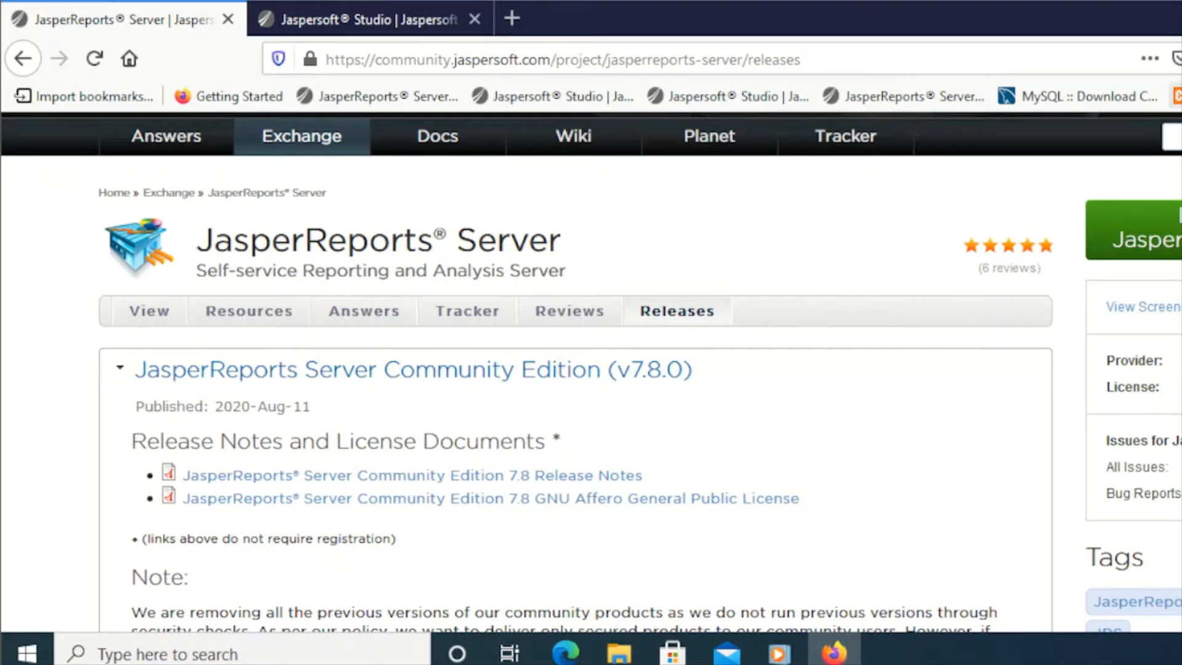
pyautogui.click(1179, 18)
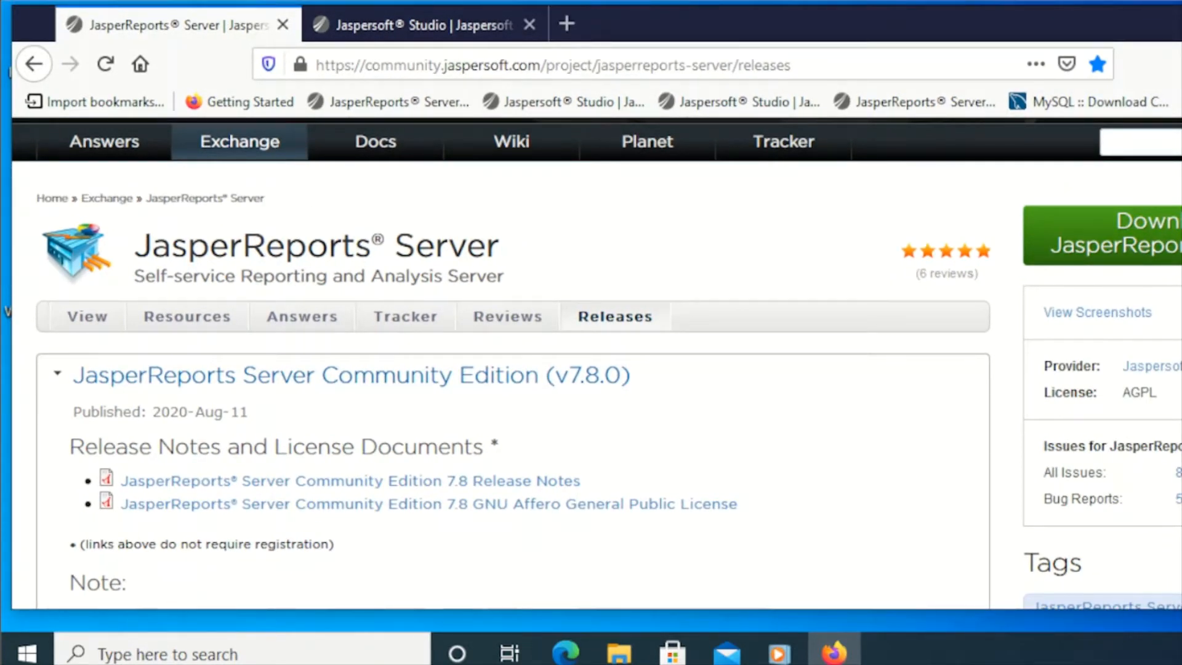
pyautogui.moveTo(1181, 344); pyautogui.dragTo(1176, 345)
pyautogui.moveTo(988, 604); pyautogui.dragTo(1104, 606)
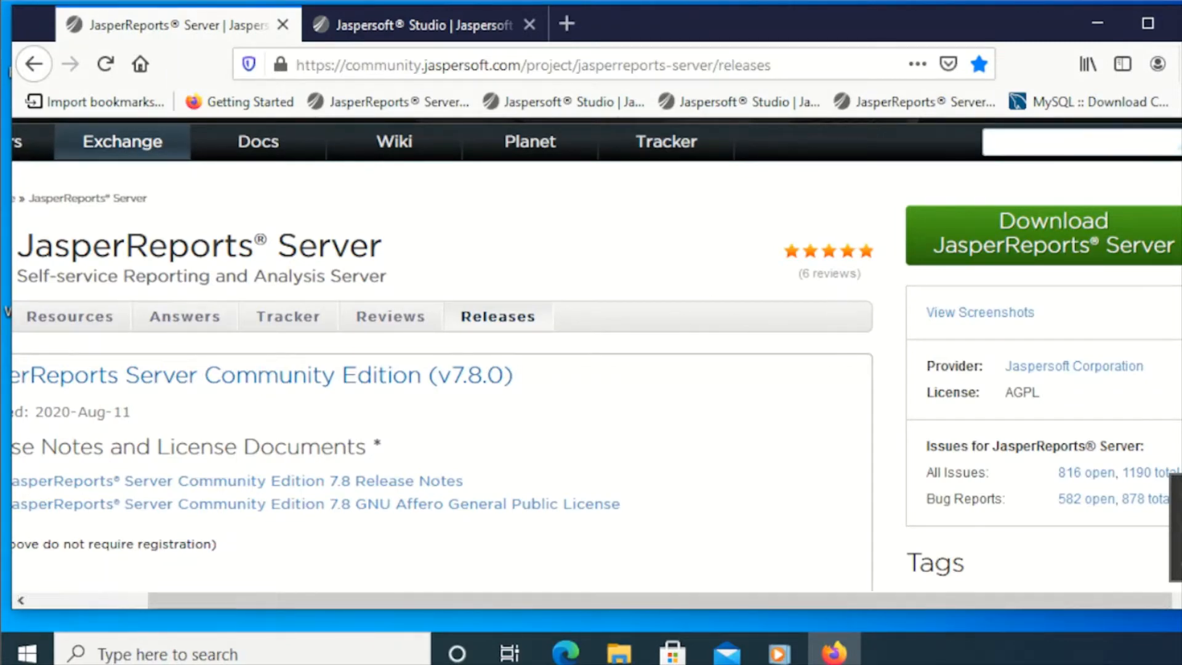
pyautogui.click(1147, 23)
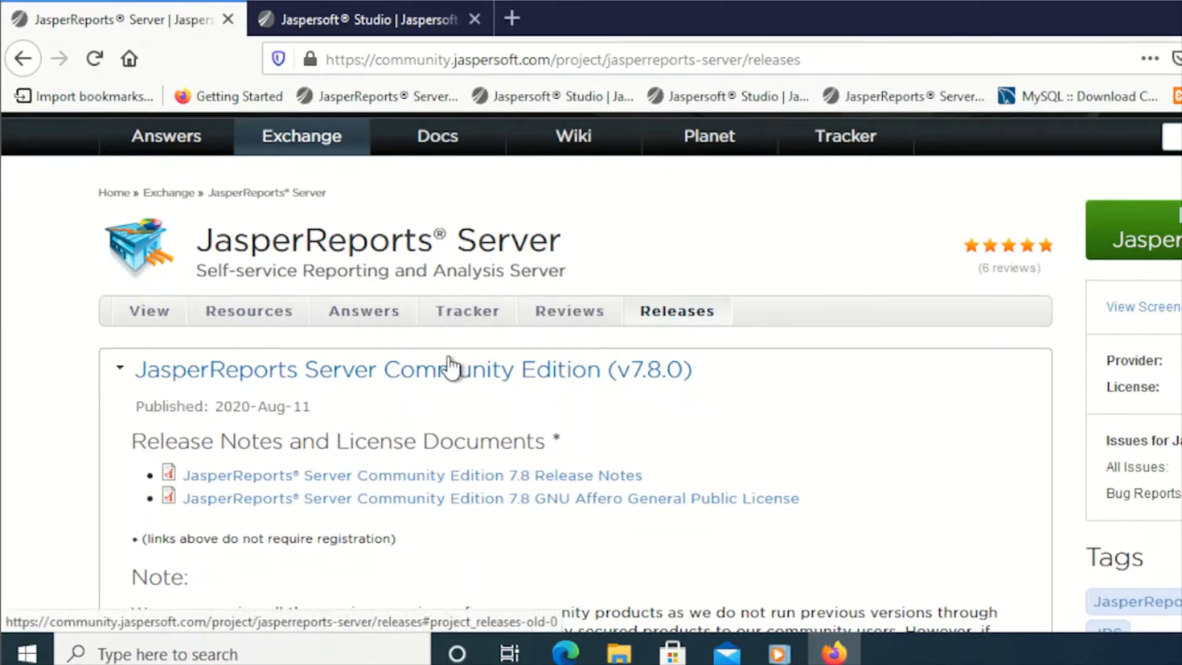
# - Examine the files offered for download under JasperReports Server Community Edition (v7.8.0) on the releases page
pyautogui.scroll(-3, 452, 367)
pyautogui.scroll(3, 451, 367)
pyautogui.scroll(-3, 451, 366)
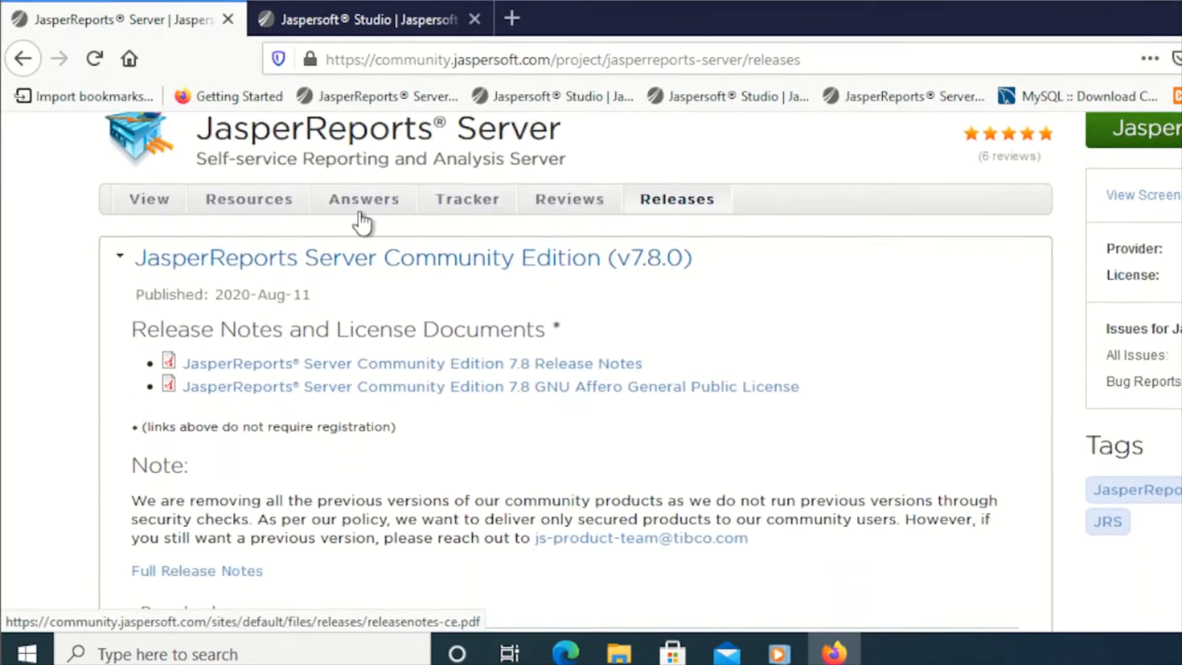
pyautogui.scroll(-6, 369, 370)
pyautogui.scroll(-3, 369, 369)
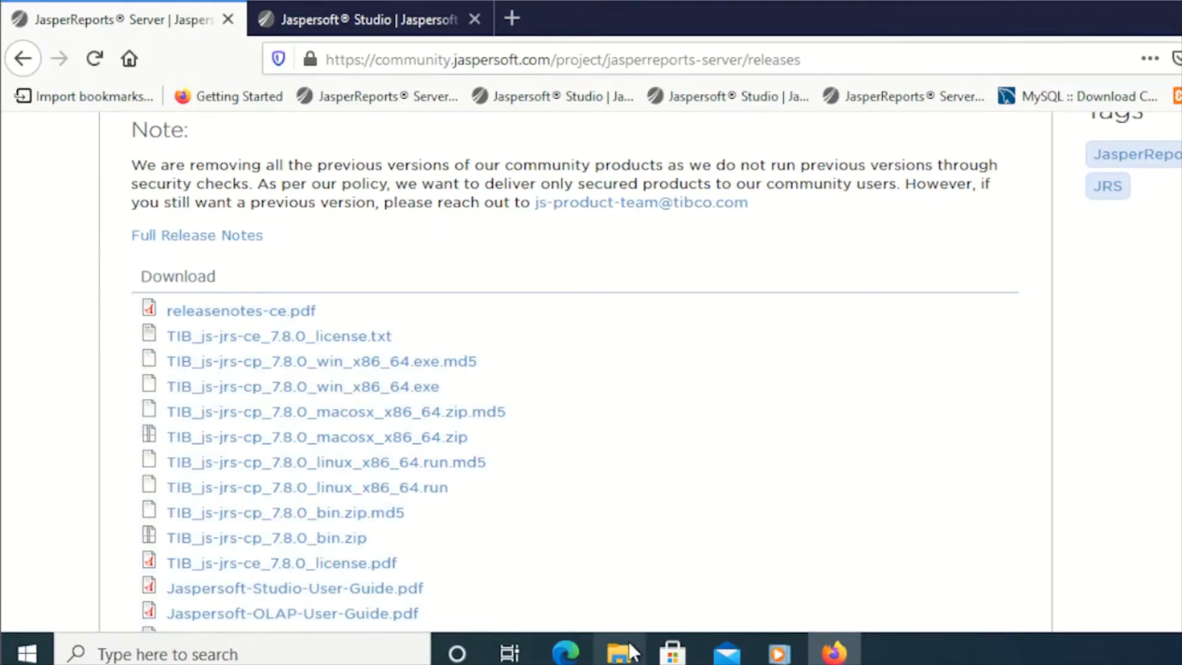
# - Switch to File Explorer, run the JasperReport Server-cp_7.8.0_win_x86_64 installer from the Jaspersoft folder and allow it to make changes
pyautogui.click(627, 644)
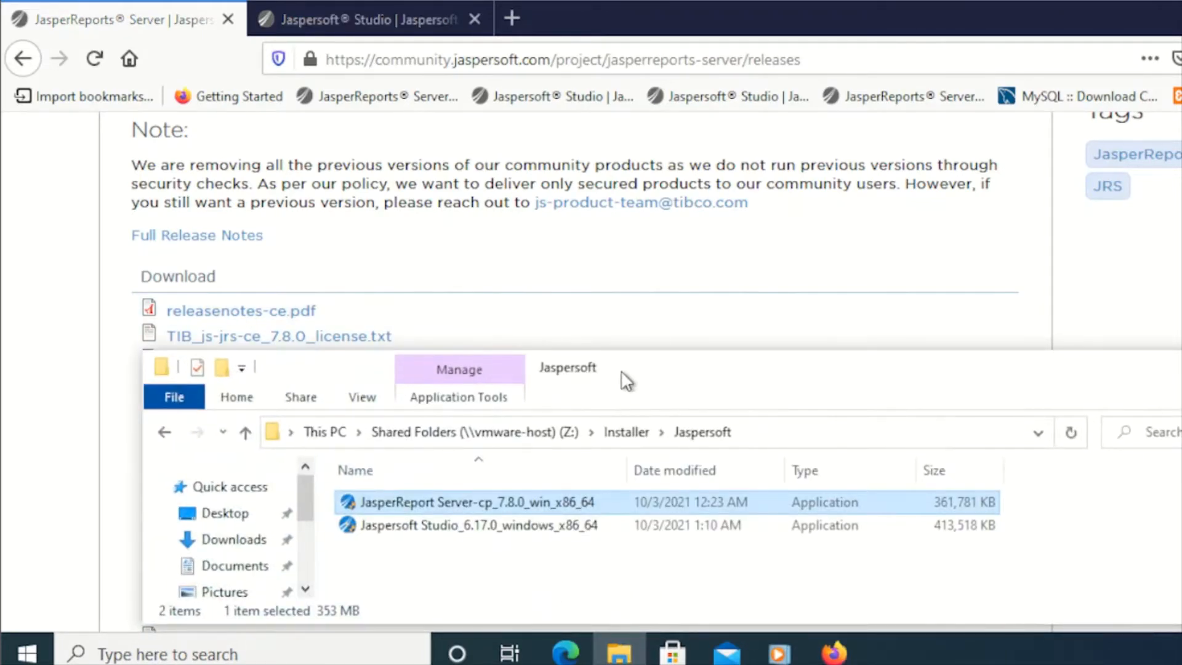
pyautogui.moveTo(623, 377); pyautogui.dragTo(693, 338)
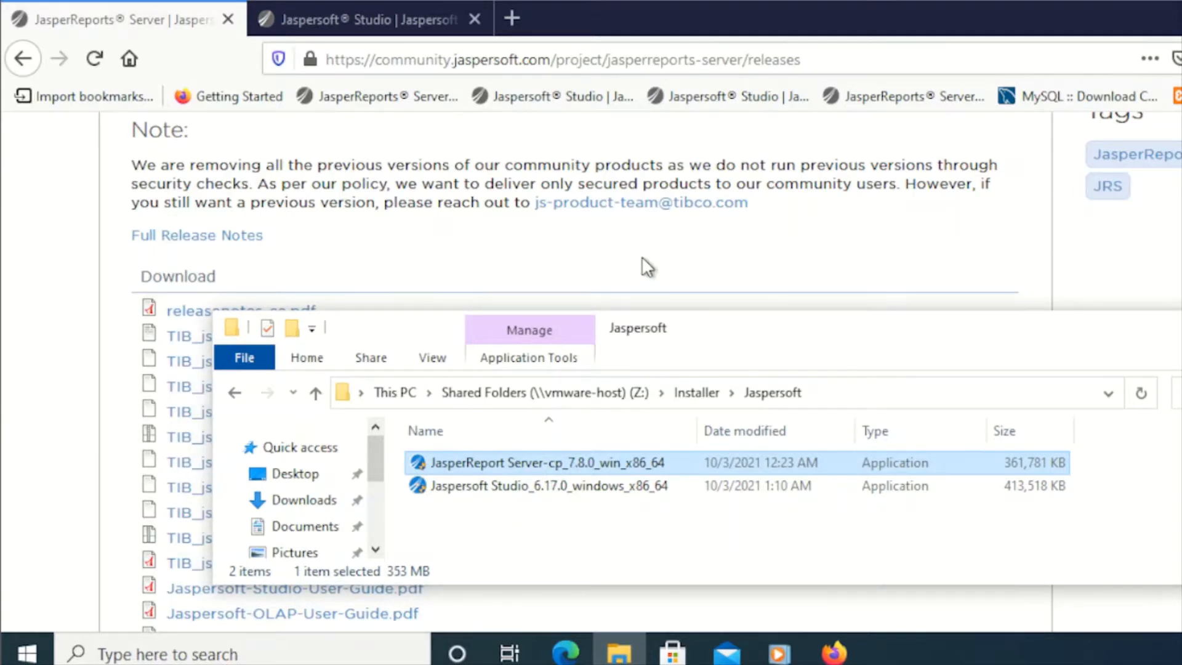
pyautogui.doubleClick(540, 467)
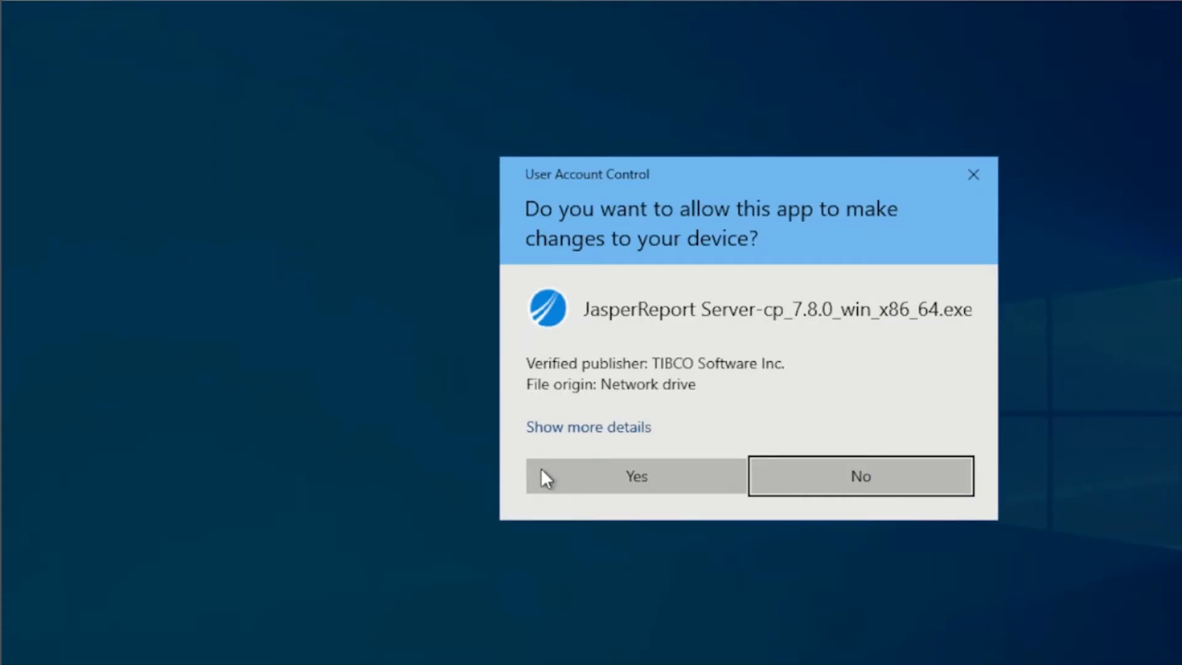
pyautogui.click(541, 469)
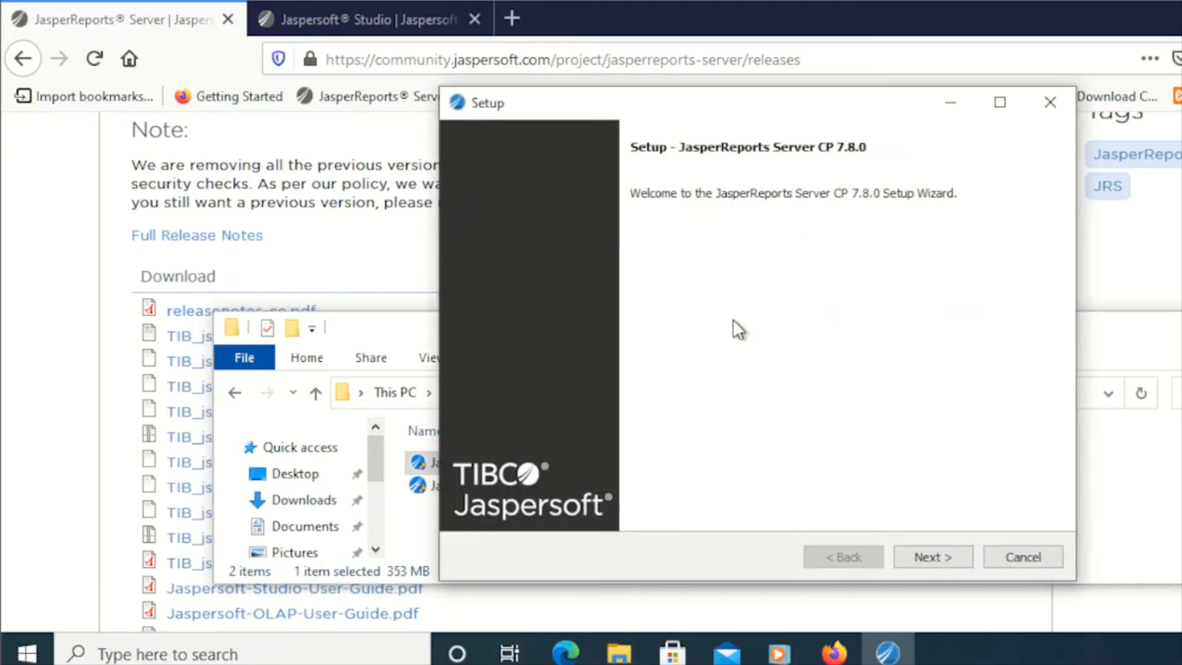
pyautogui.moveTo(706, 103); pyautogui.dragTo(669, 97)
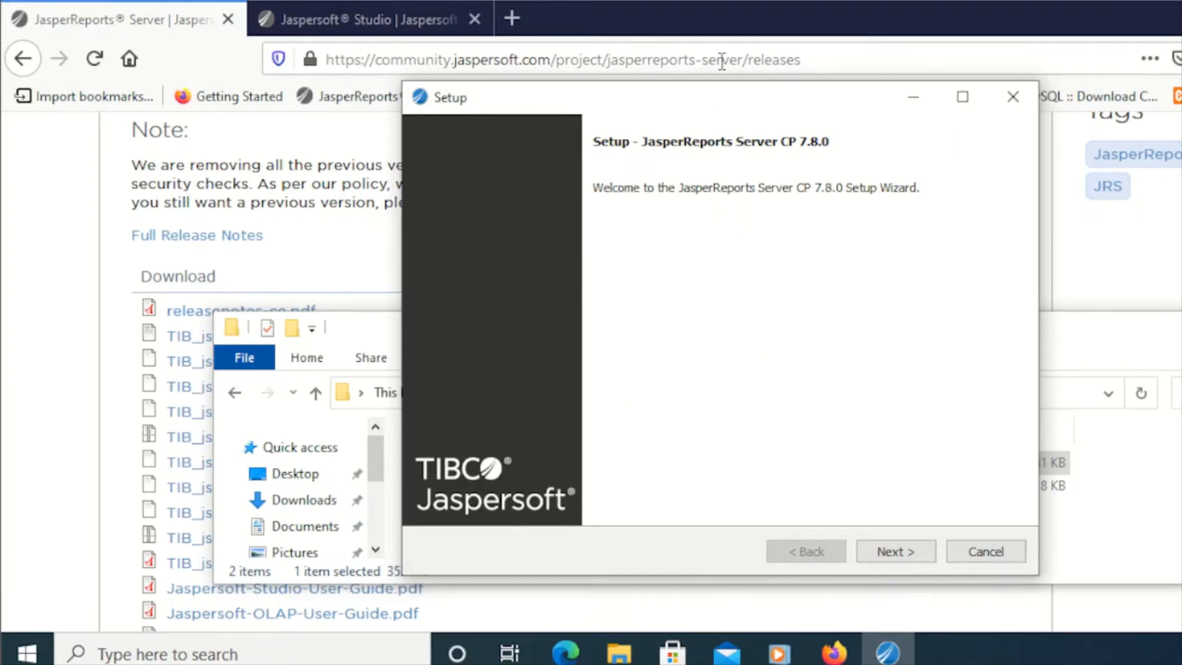
pyautogui.moveTo(734, 109); pyautogui.dragTo(727, 109)
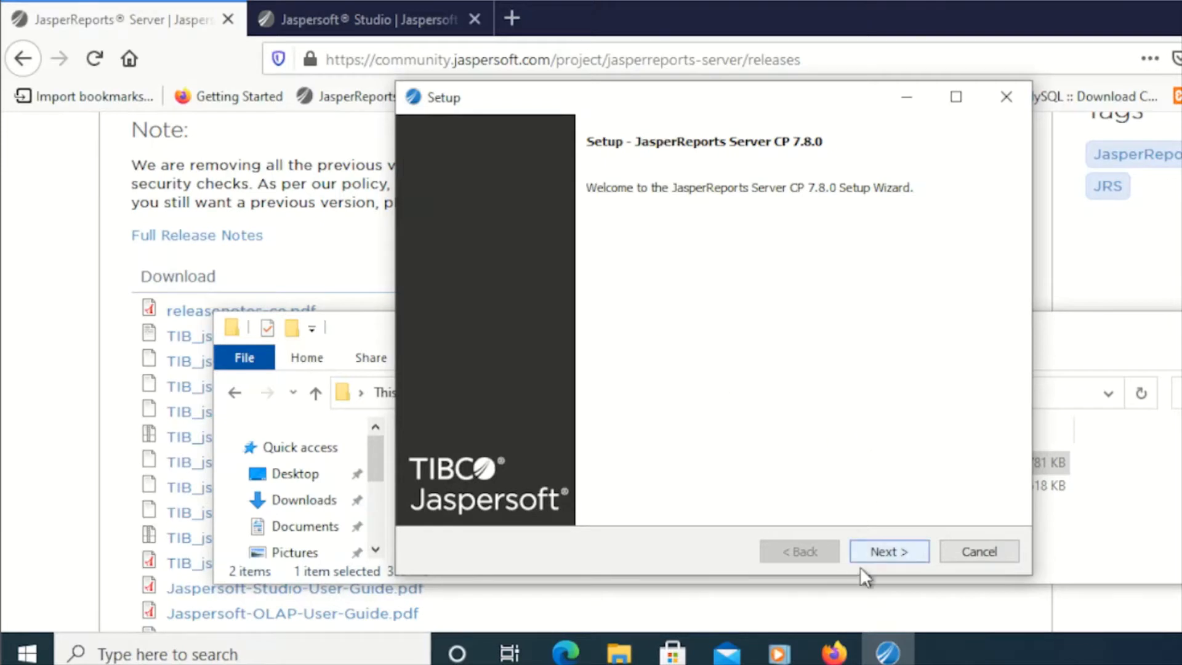
# - Accept the license, select Install All Components and Samples, and keep C:\Jaspersoft\jasperreports-server-cp-7.8.0 as the installation folder
pyautogui.click(901, 551)
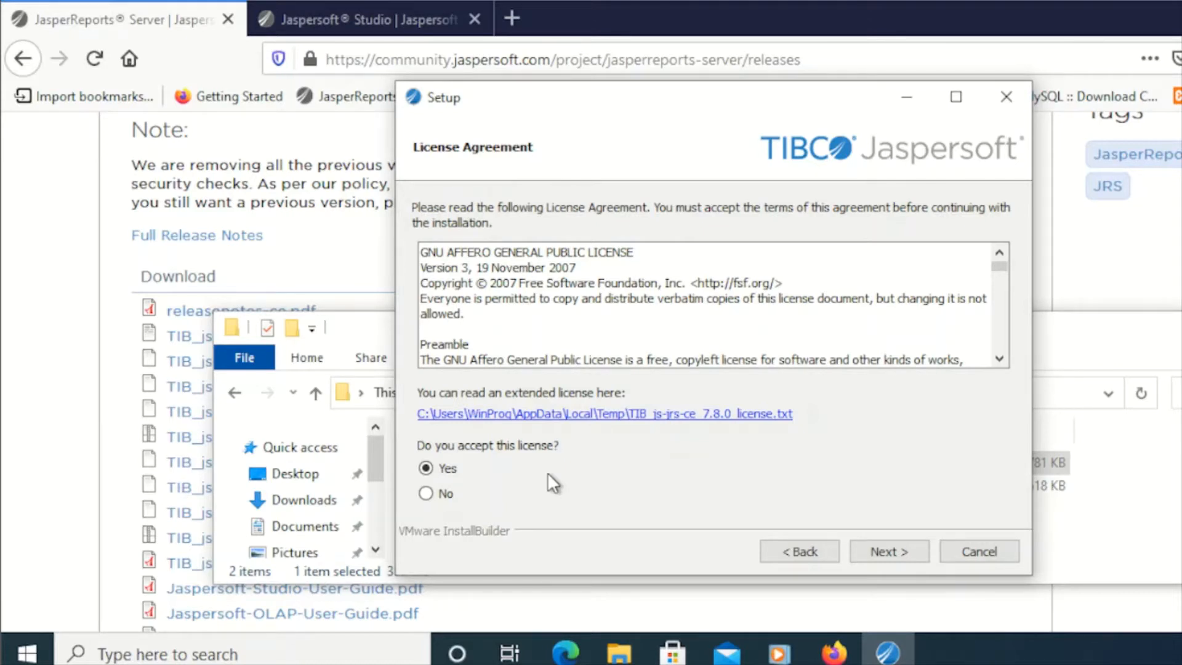
pyautogui.click(869, 550)
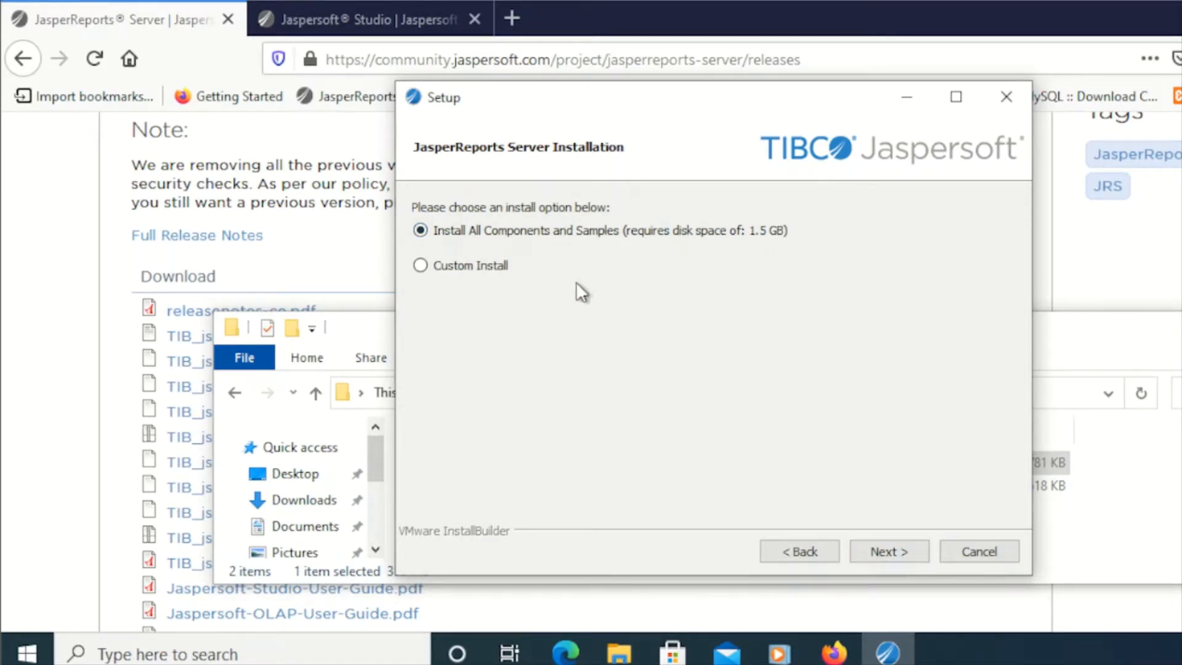
pyautogui.click(890, 546)
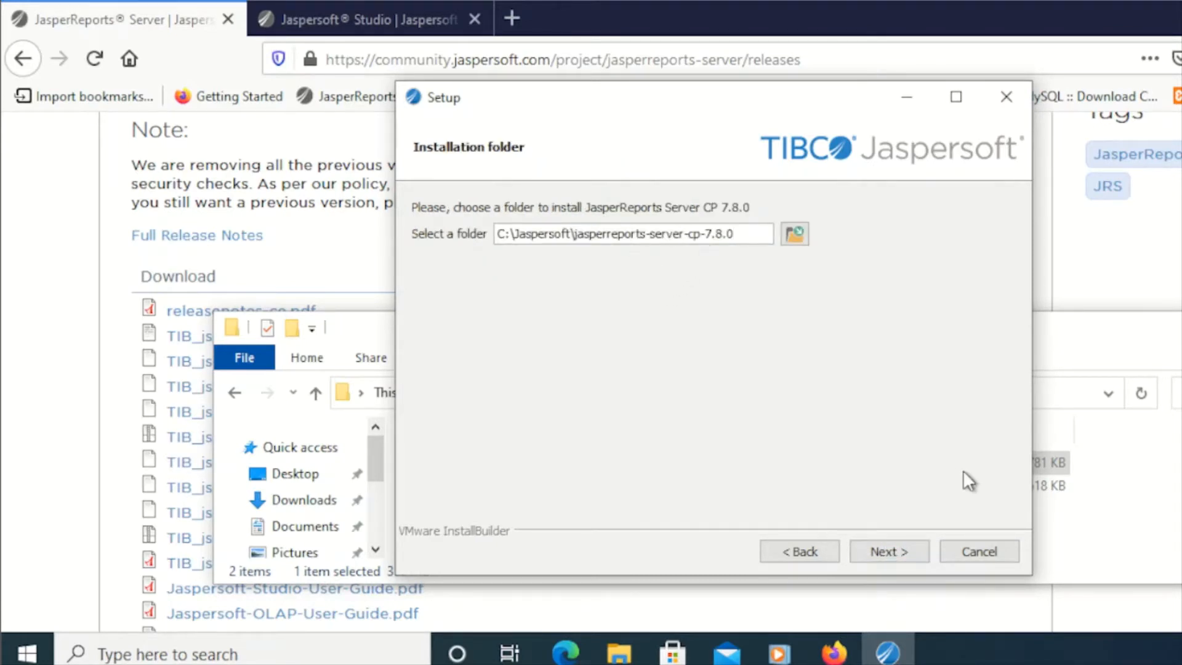
pyautogui.click(903, 548)
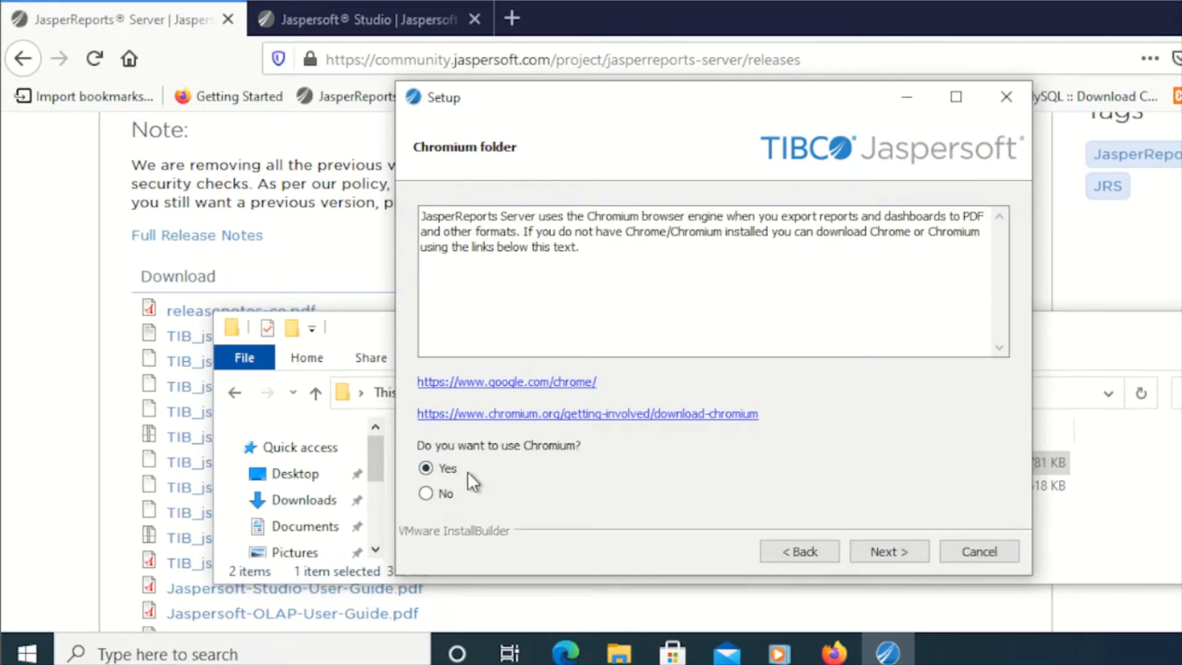
# - Choose No for using Chromium in the setup wizard and agree to continue without it
pyautogui.click(868, 554)
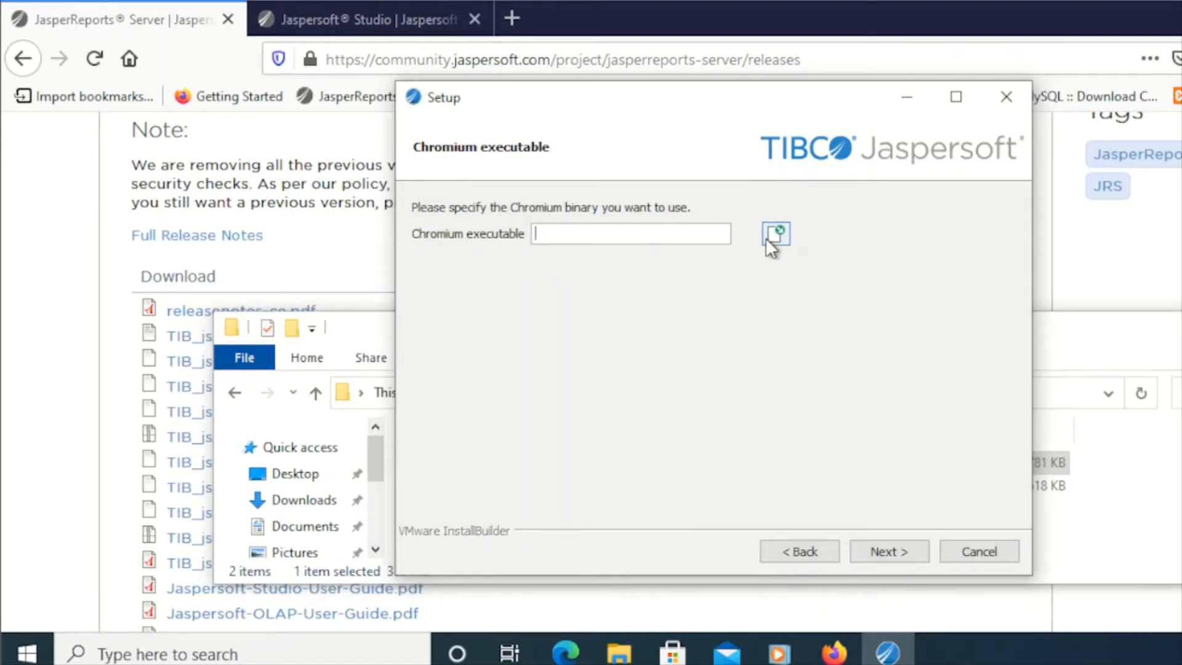
pyautogui.click(796, 552)
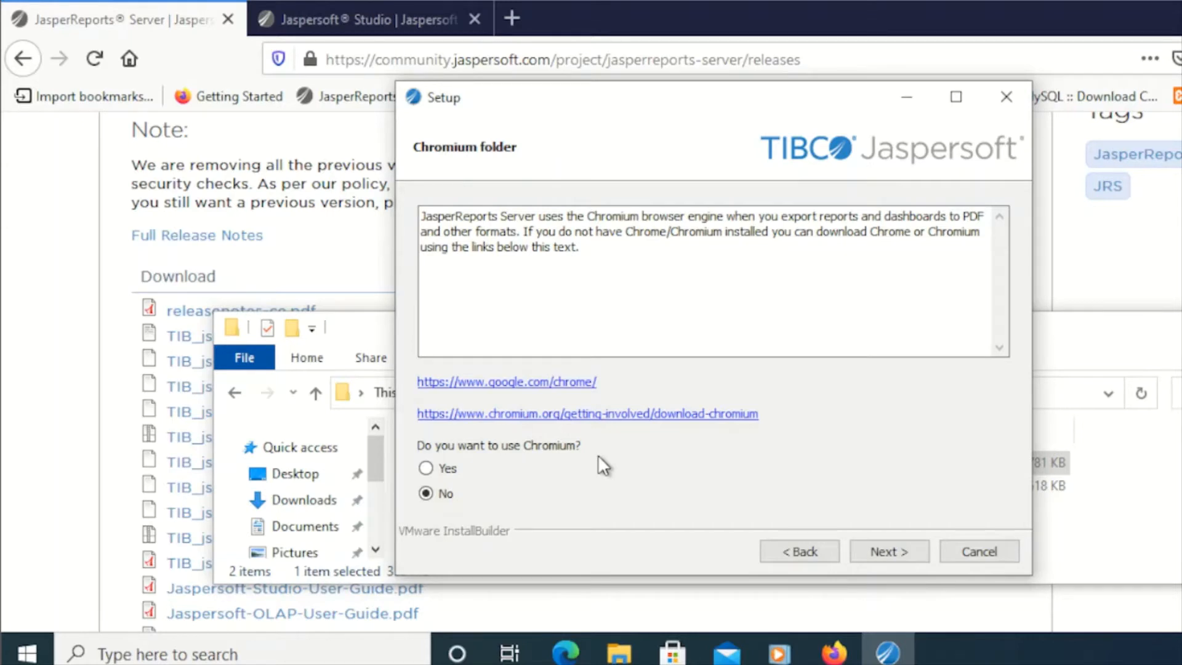
pyautogui.click(881, 546)
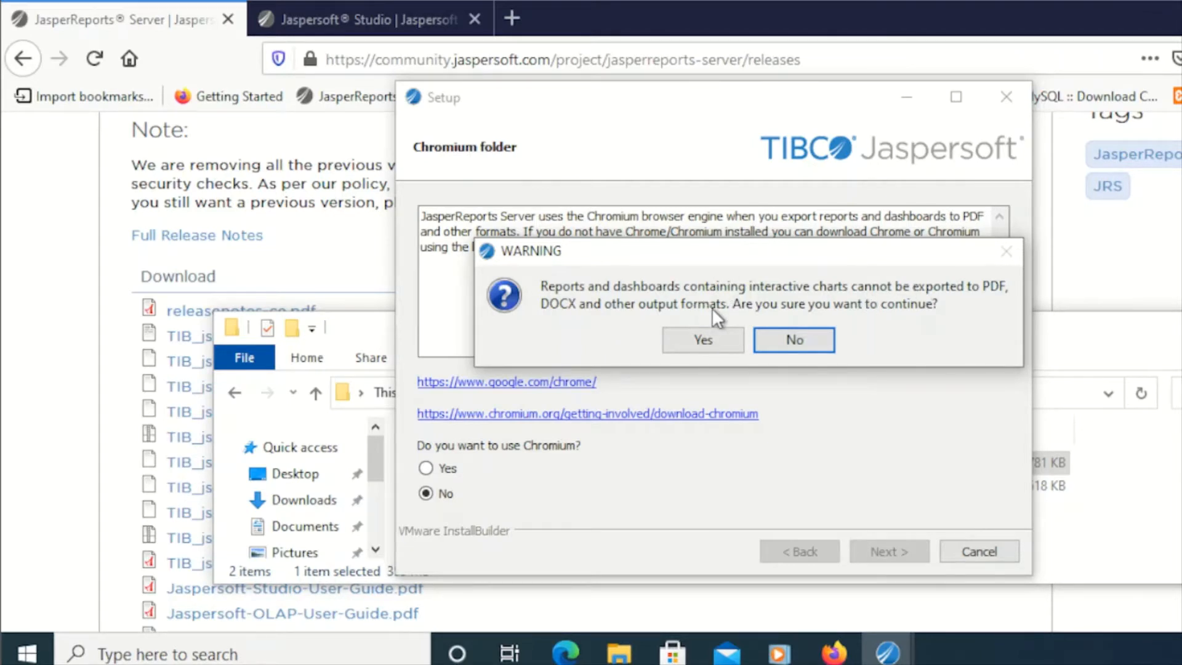
pyautogui.click(697, 341)
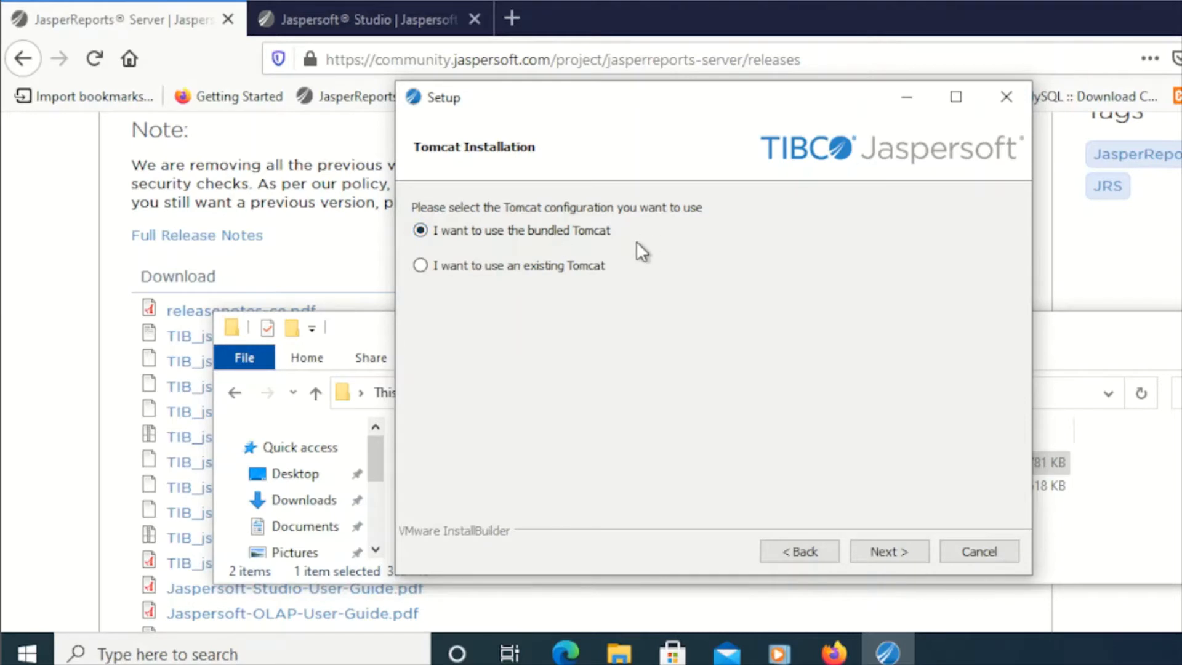
# - Select the bundled Tomcat, start installing JasperReports Server CP 7.8.0 and move the database console out of the way
pyautogui.click(881, 552)
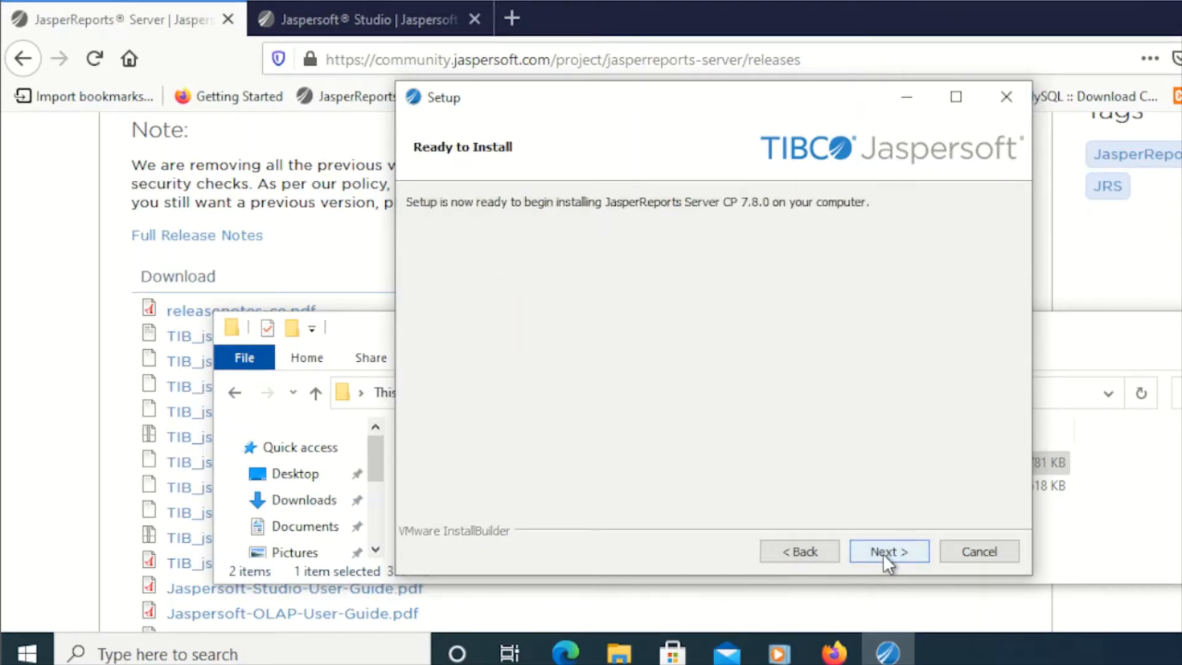
pyautogui.click(883, 552)
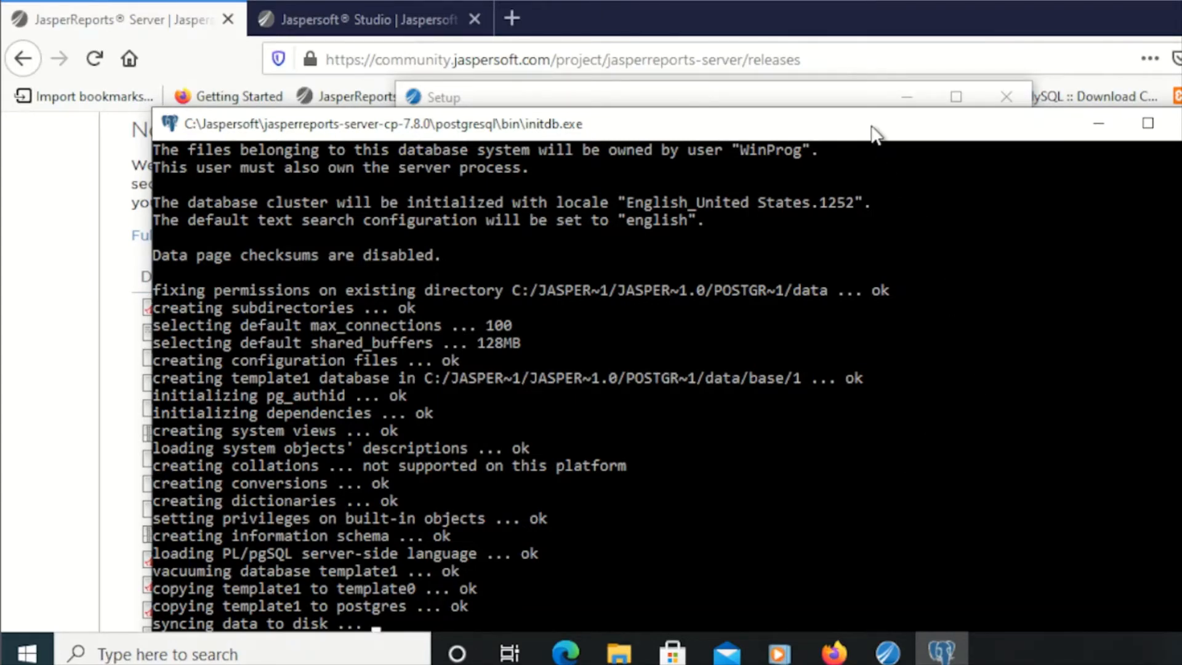
pyautogui.moveTo(867, 126); pyautogui.dragTo(879, 87)
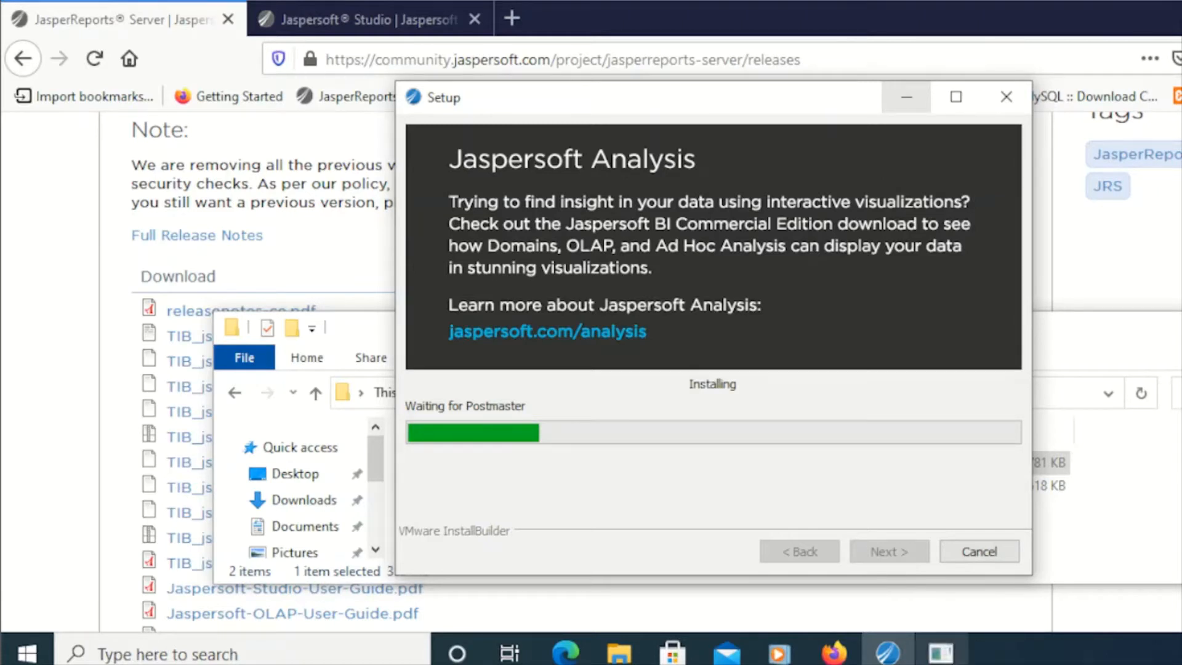
pyautogui.click(946, 655)
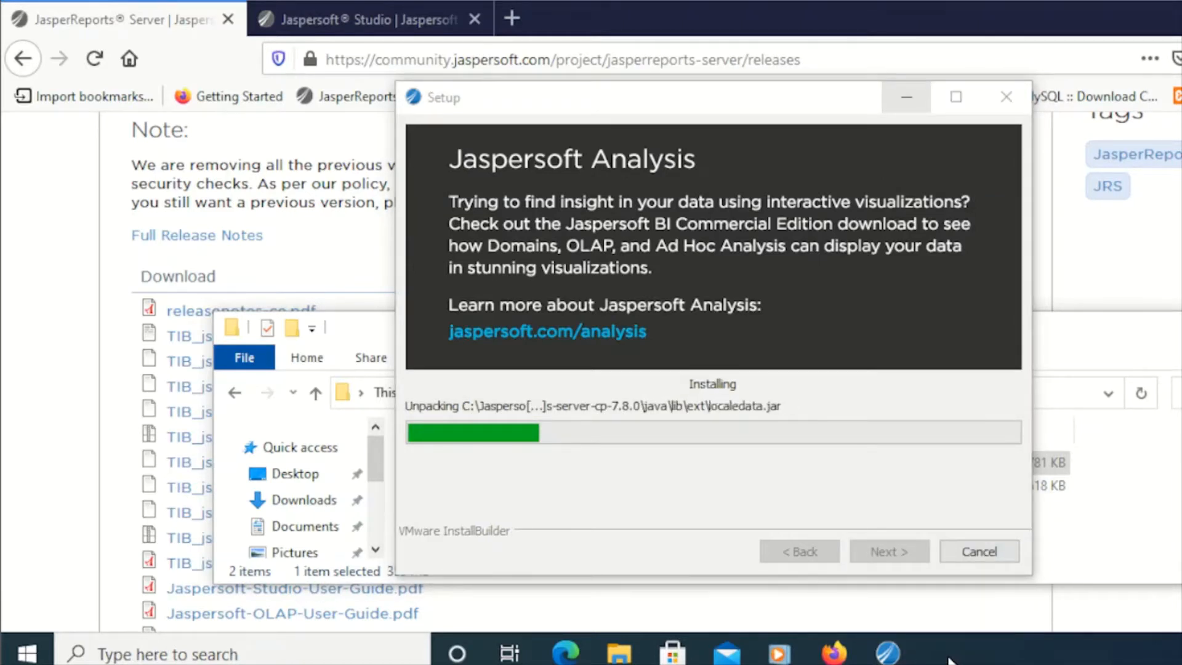
# - Hide File Explorer, return to Firefox and open the View page of the JasperReports Server project
pyautogui.click(619, 655)
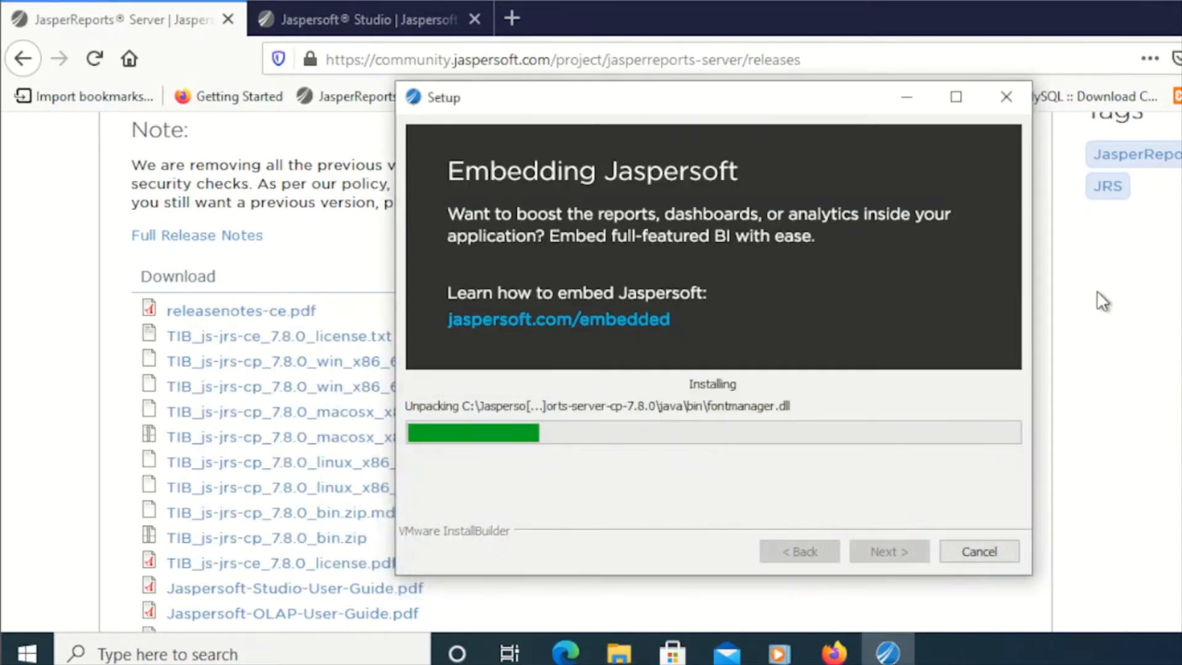
pyautogui.click(1095, 289)
pyautogui.scroll(10, 958, 330)
pyautogui.scroll(-3, 959, 330)
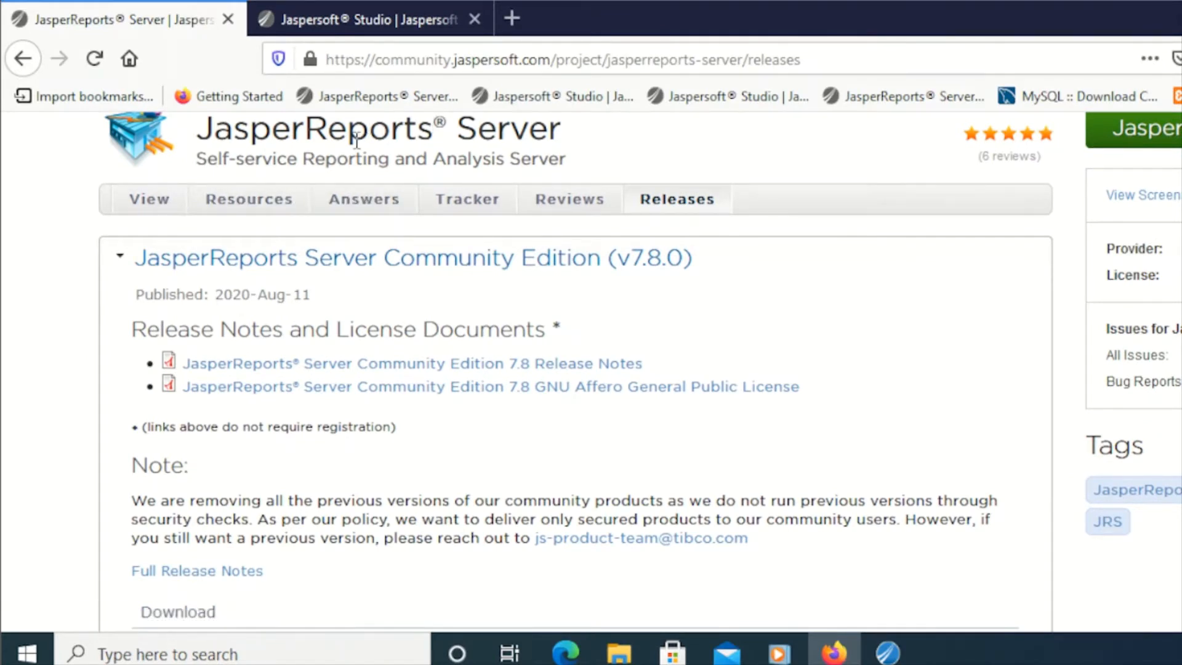
pyautogui.click(137, 212)
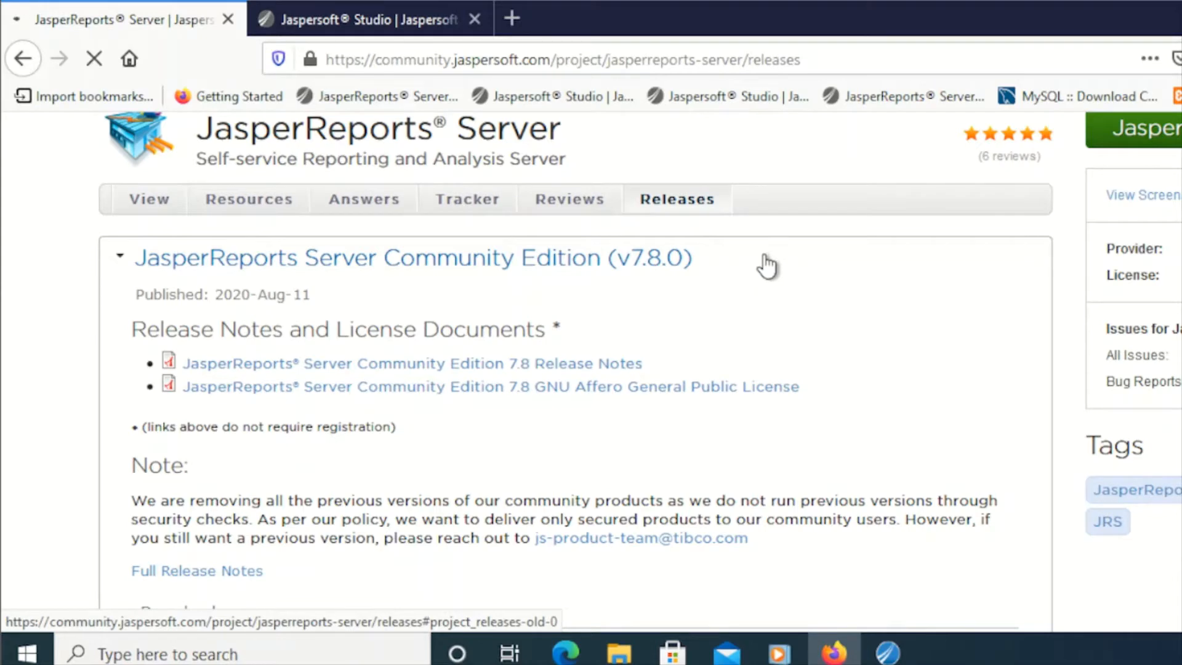
# - Examine the JasperReports Server overview page, including its description, Quick Start links and Features & Benefits section
pyautogui.scroll(-3, 766, 265)
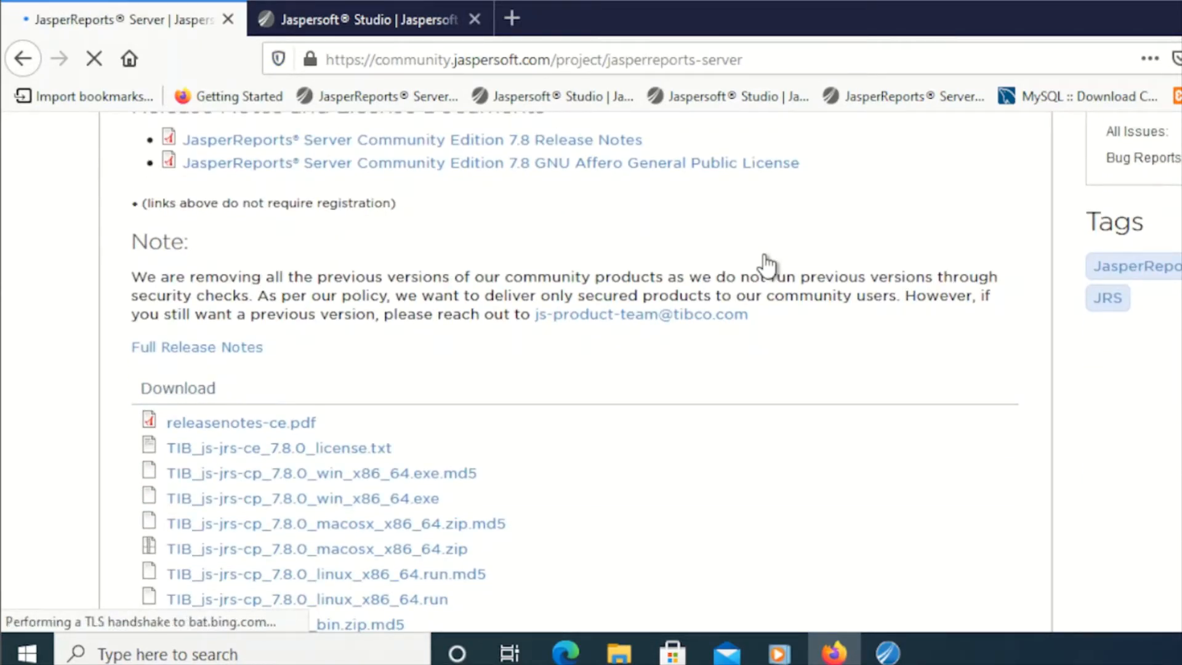
pyautogui.scroll(-4, 764, 256)
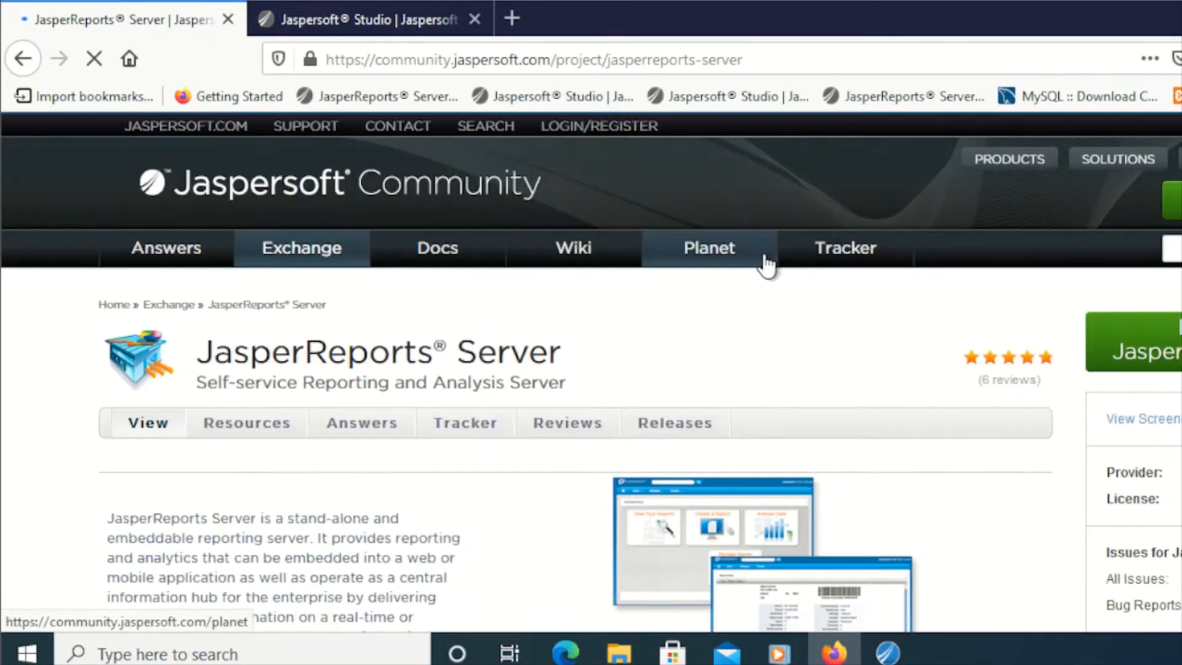
pyautogui.scroll(-3, 763, 255)
pyautogui.scroll(-3, 766, 265)
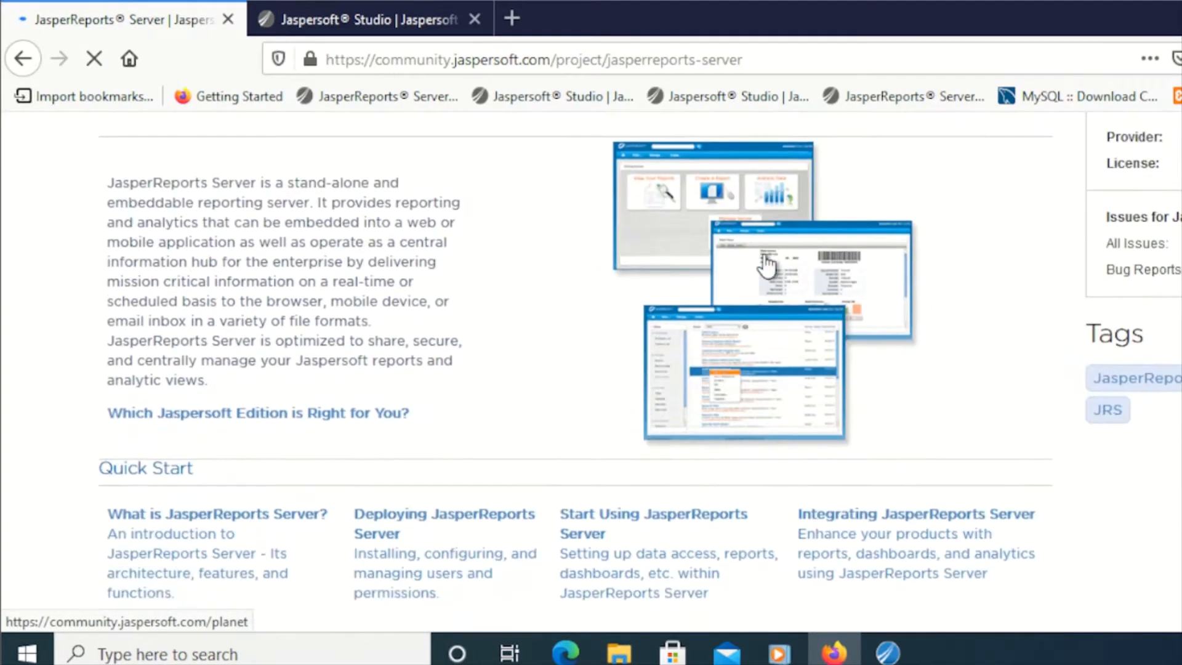
pyautogui.scroll(-2, 766, 266)
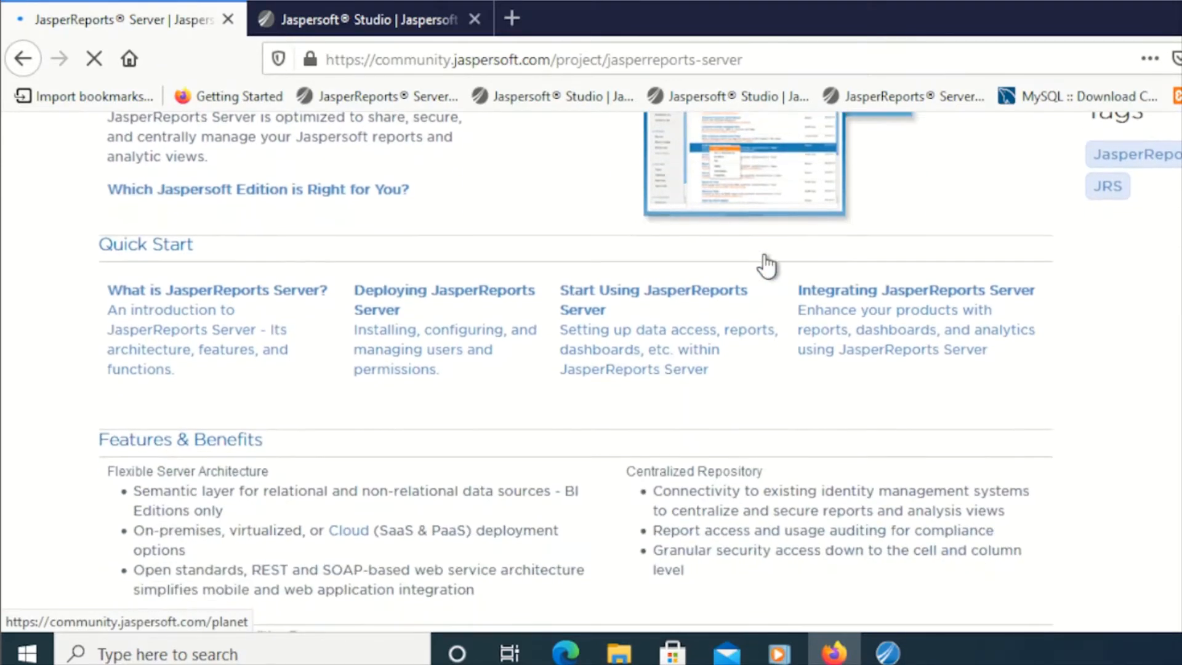
pyautogui.scroll(-2, 767, 266)
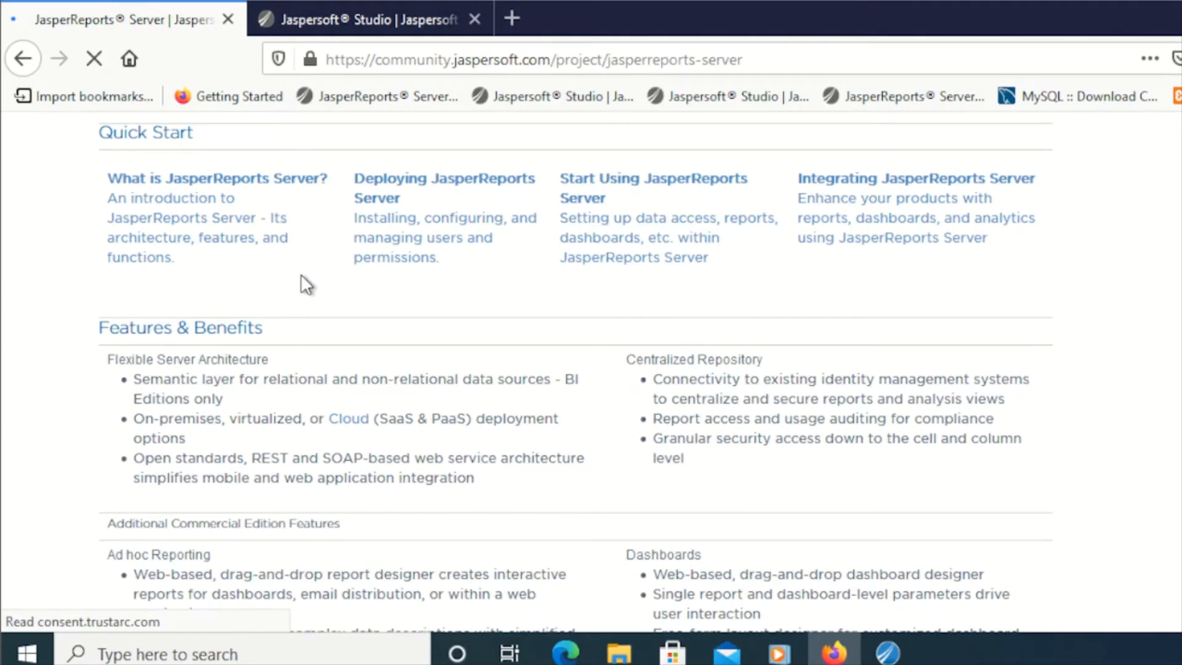
pyautogui.scroll(3, 305, 280)
pyautogui.scroll(1, 309, 273)
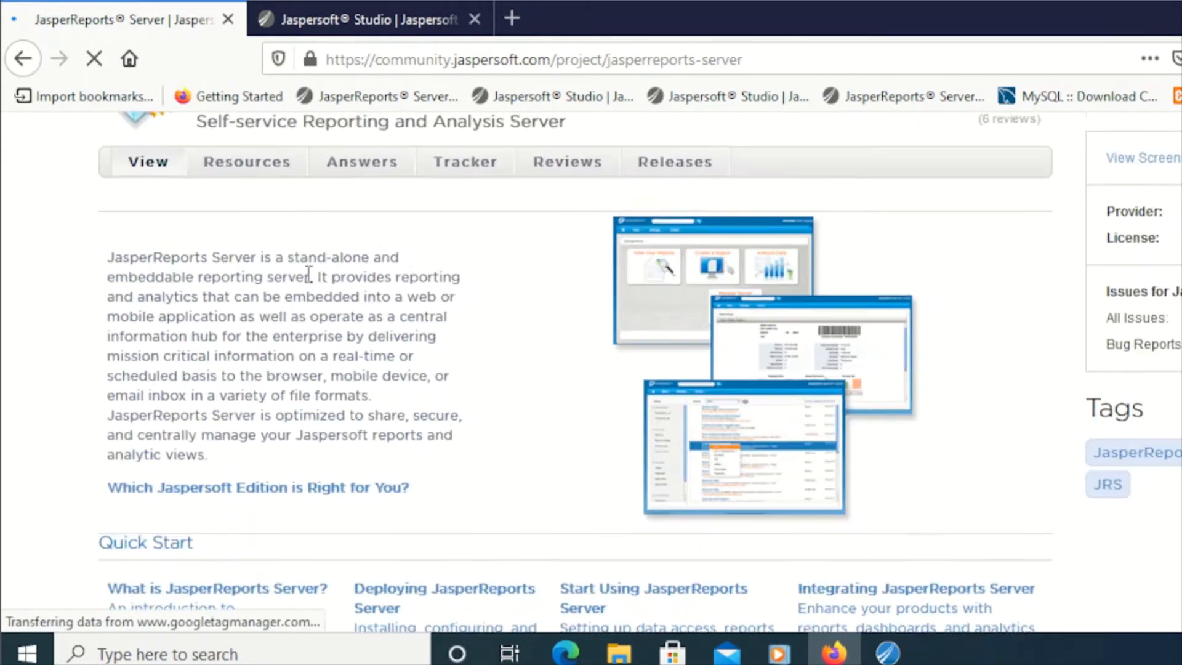
pyautogui.scroll(-5, 308, 273)
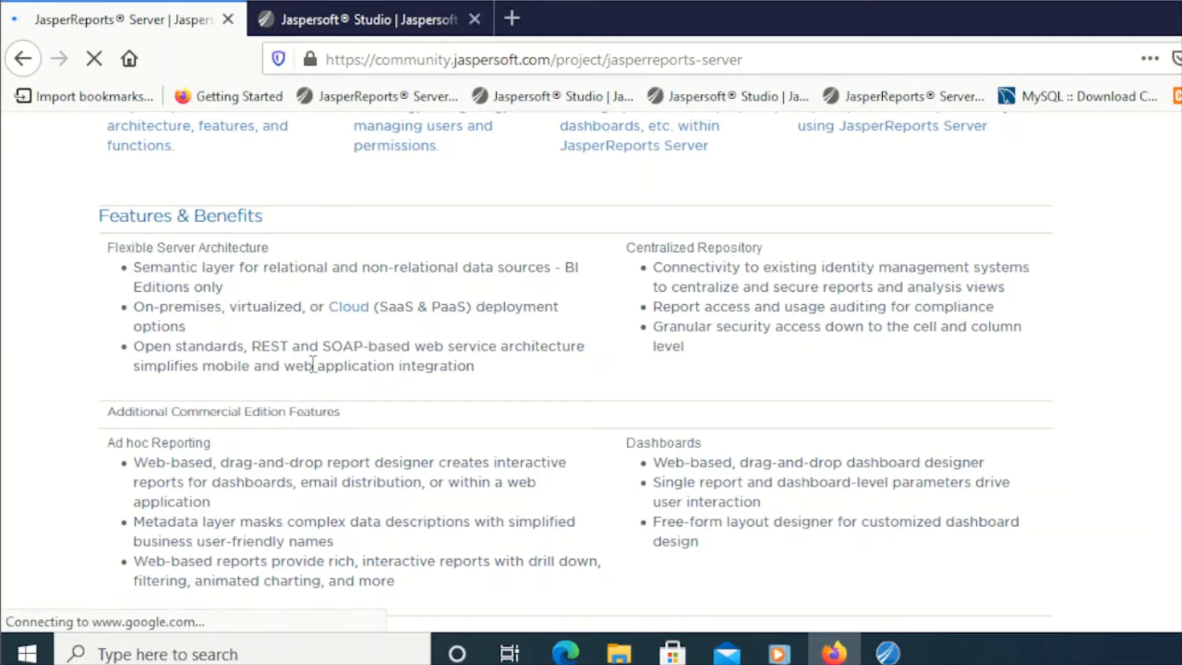
# - Examine the additional commercial edition features and view all four JasperReports Server screenshots in the page's image gallery
pyautogui.scroll(-2, 313, 365)
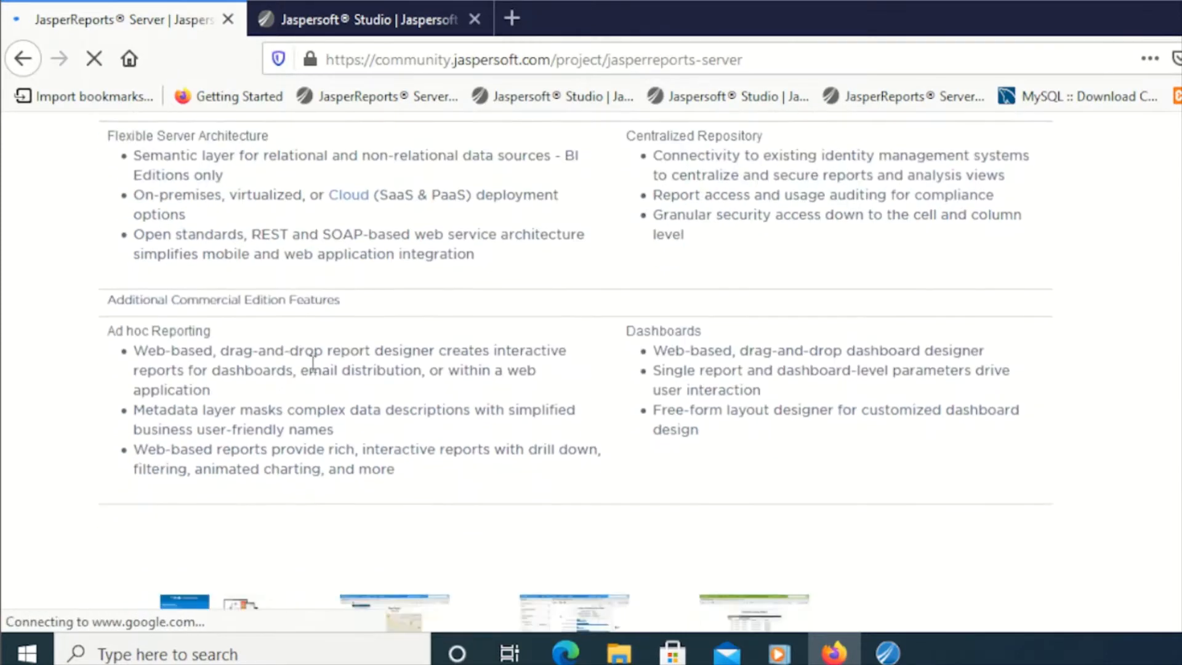
pyautogui.scroll(-4, 312, 331)
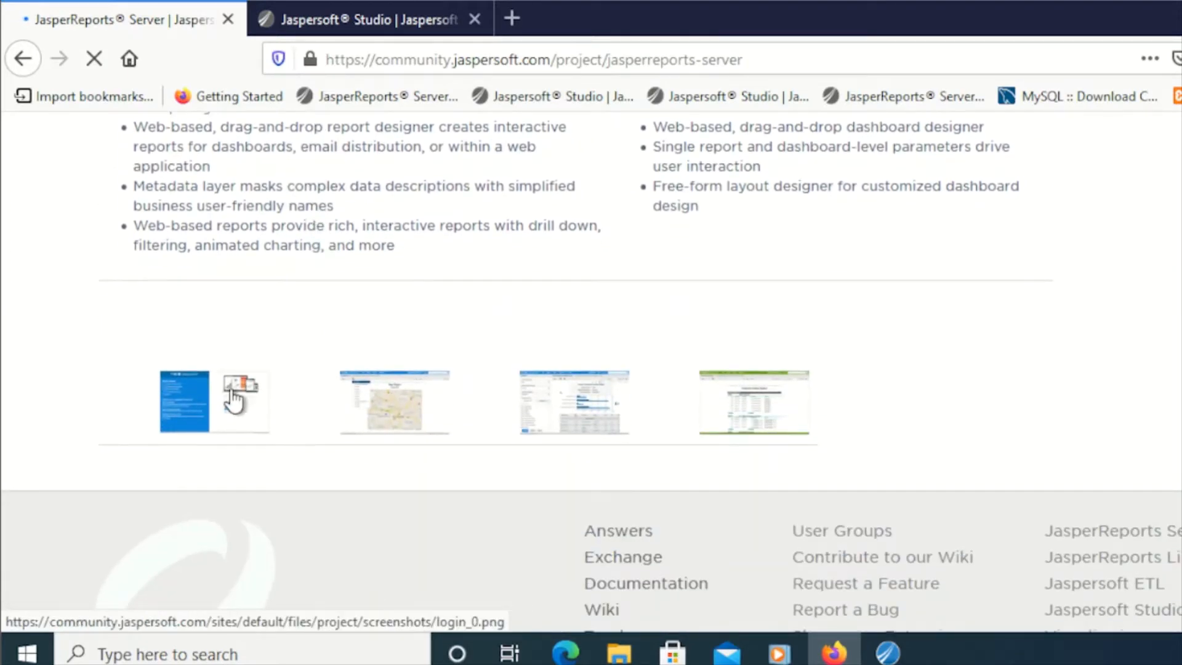
pyautogui.click(262, 397)
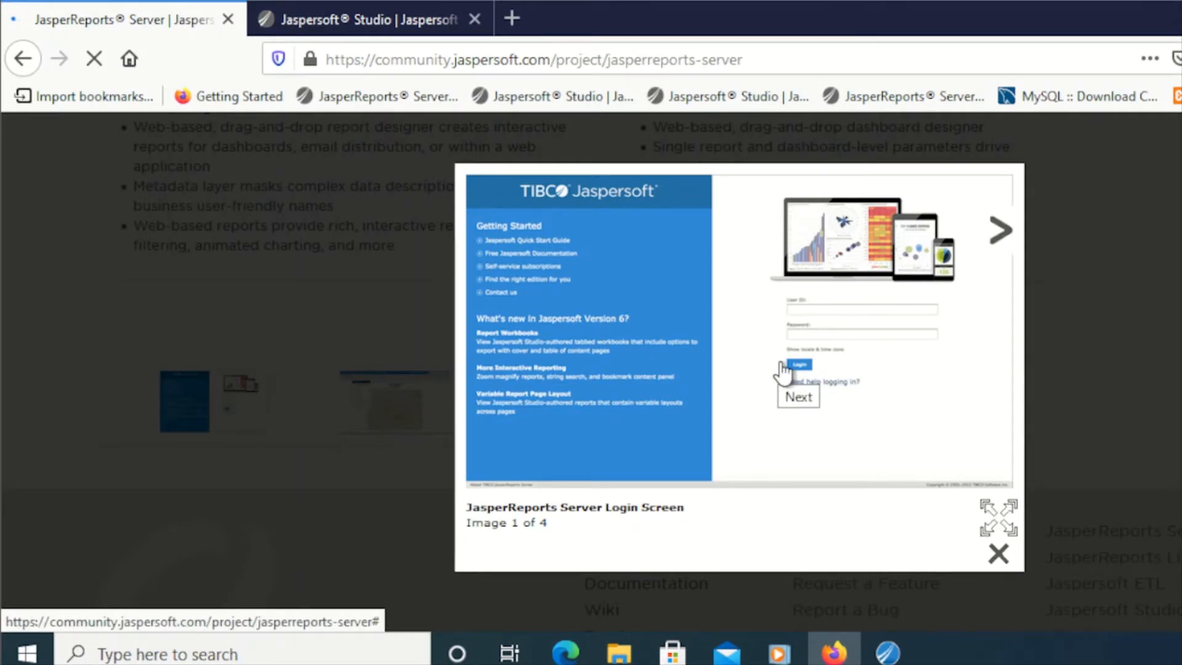
pyautogui.click(999, 234)
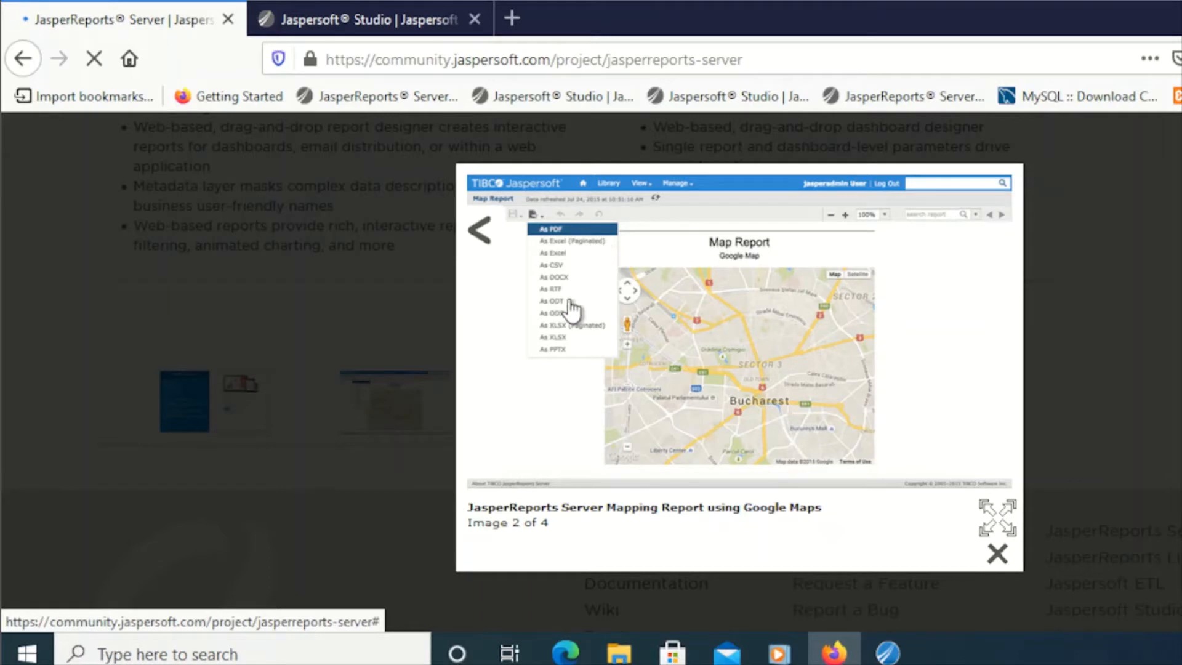
pyautogui.click(997, 234)
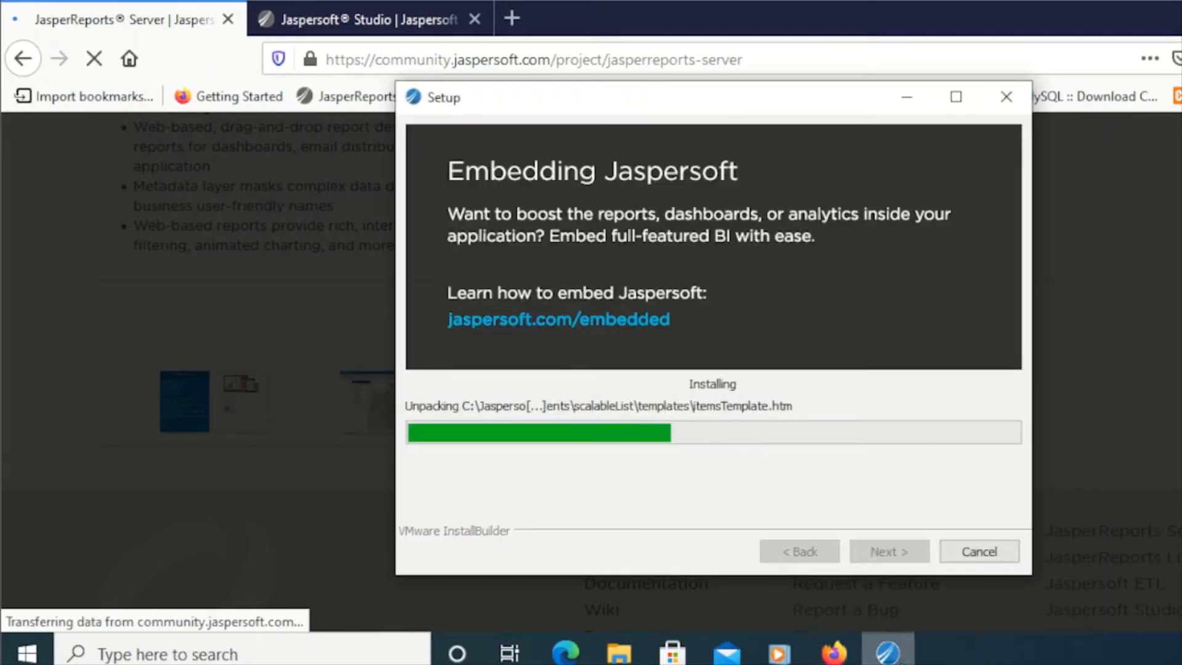
pyautogui.click(994, 232)
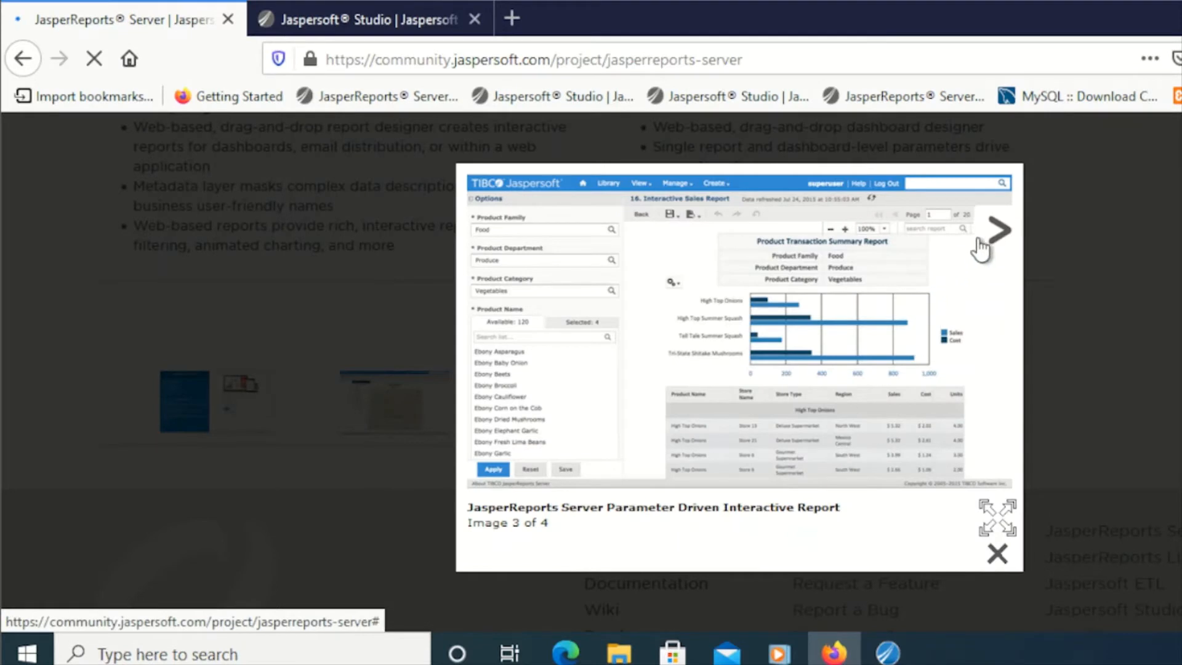
pyautogui.click(993, 235)
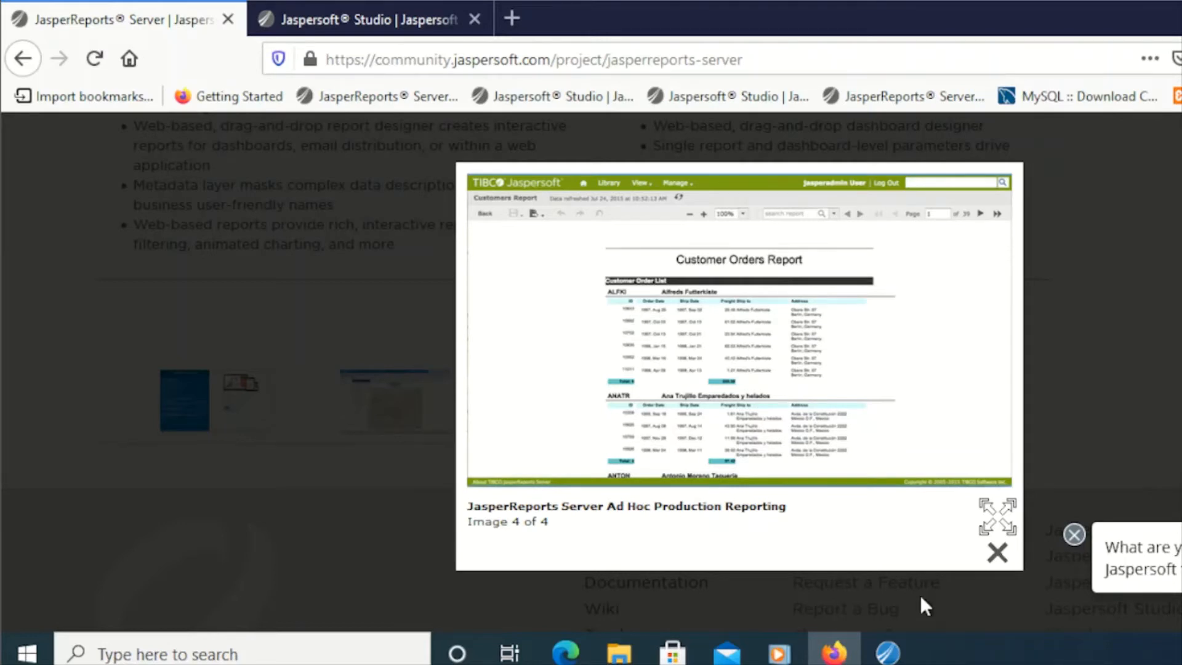
# - Switch to the setup wizard and finish it with starting JasperReports Server in the browser and the Heartbeat opt-in enabled
pyautogui.click(884, 655)
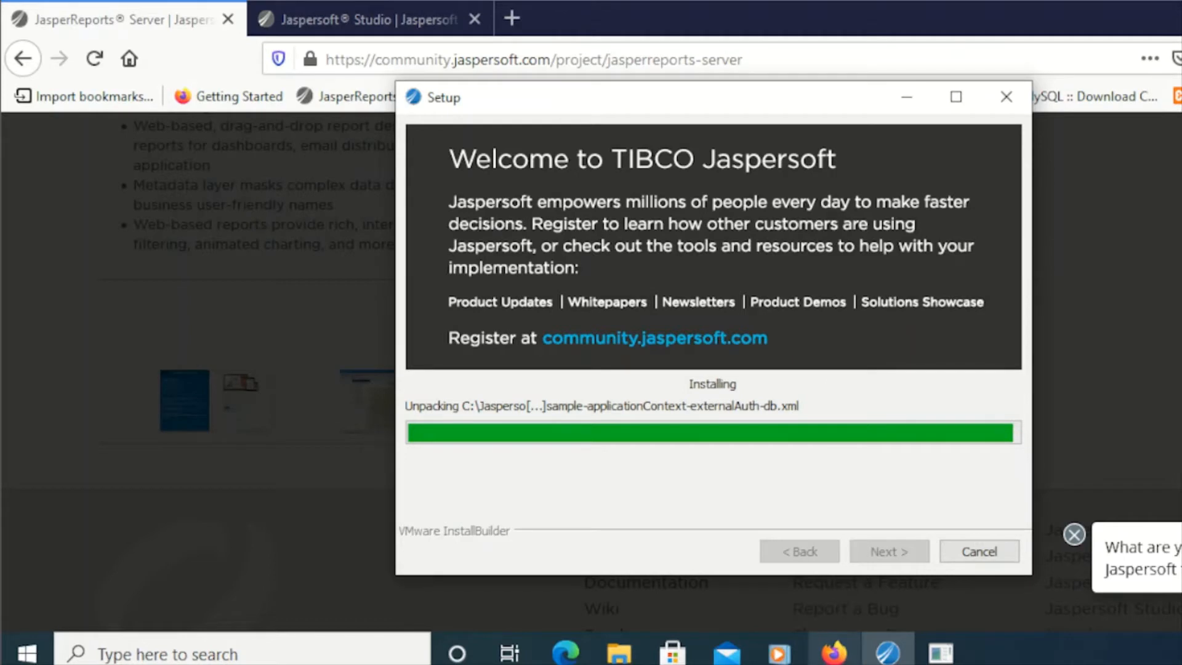
pyautogui.moveTo(834, 652)
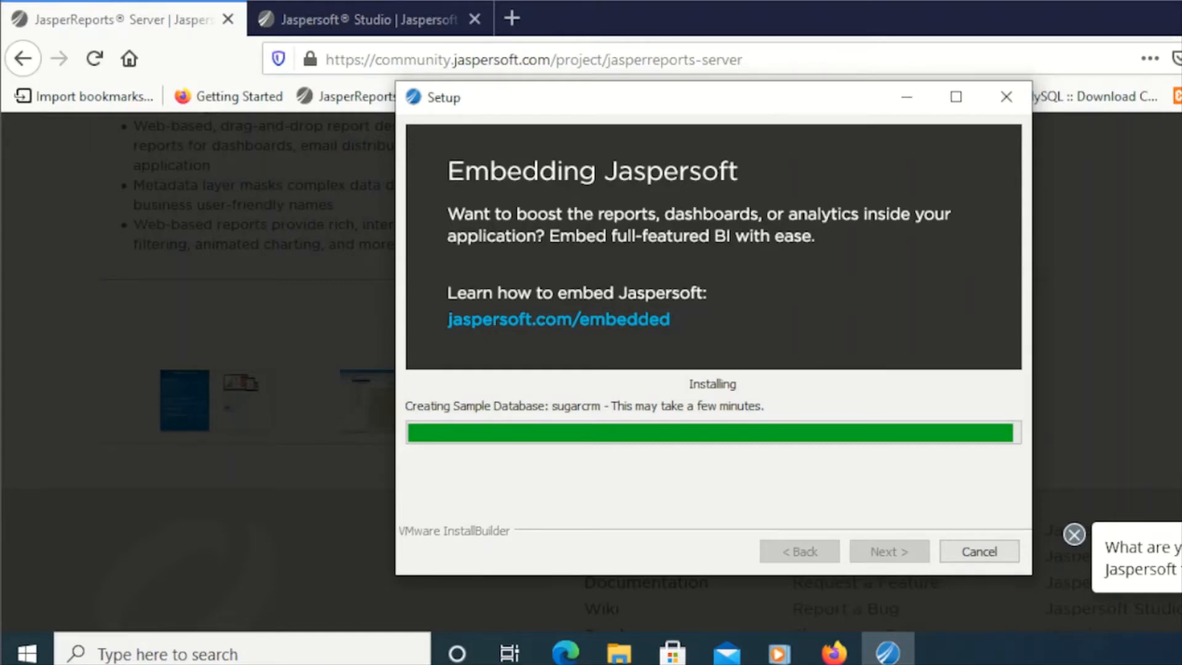
pyautogui.moveTo(602, 93); pyautogui.dragTo(529, 105)
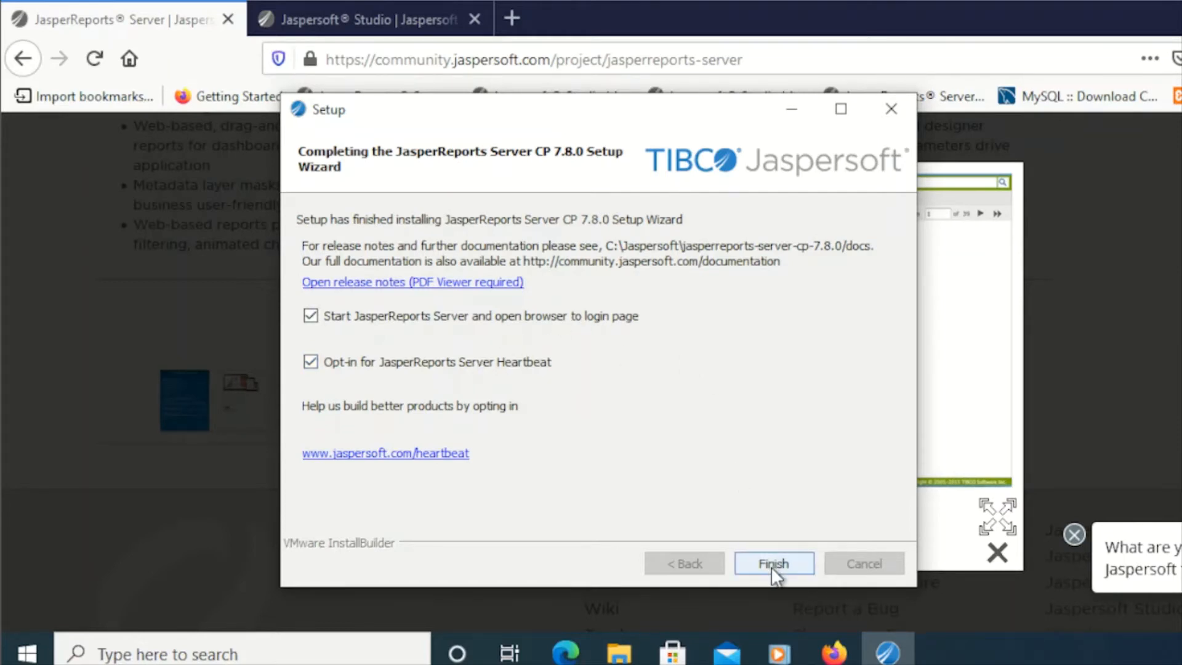
pyautogui.click(773, 568)
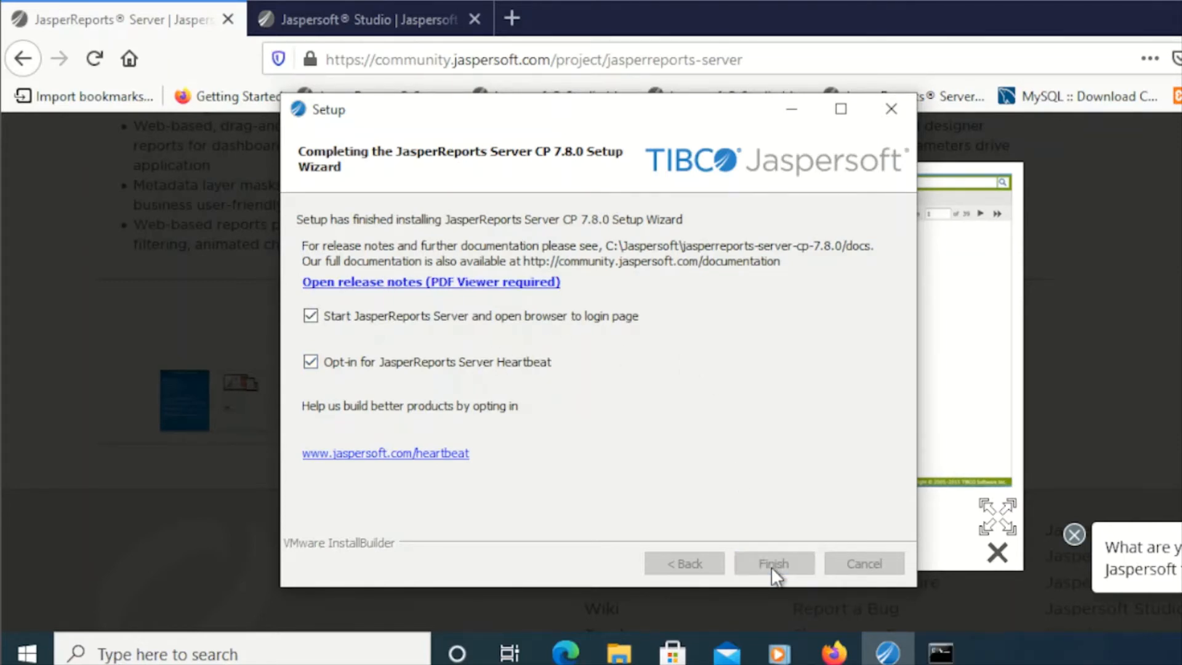
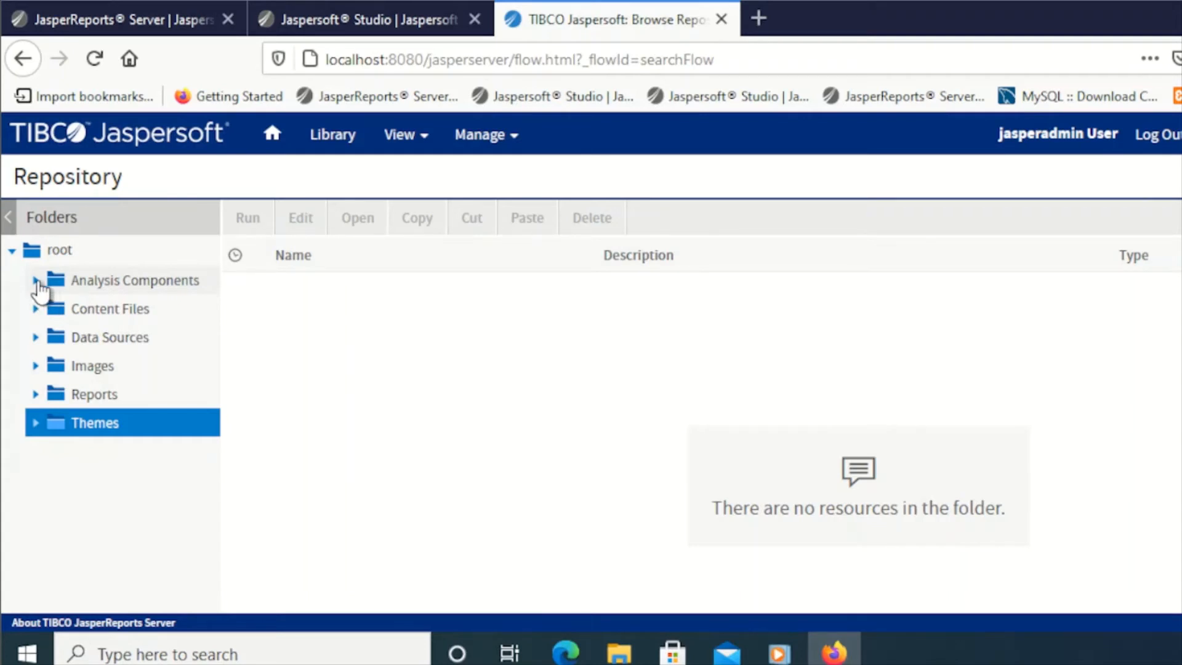
# - View the Employee Accounts report from Analysis Reports under Analysis Components, return to the repository and collapse Analysis Components
pyautogui.click(37, 282)
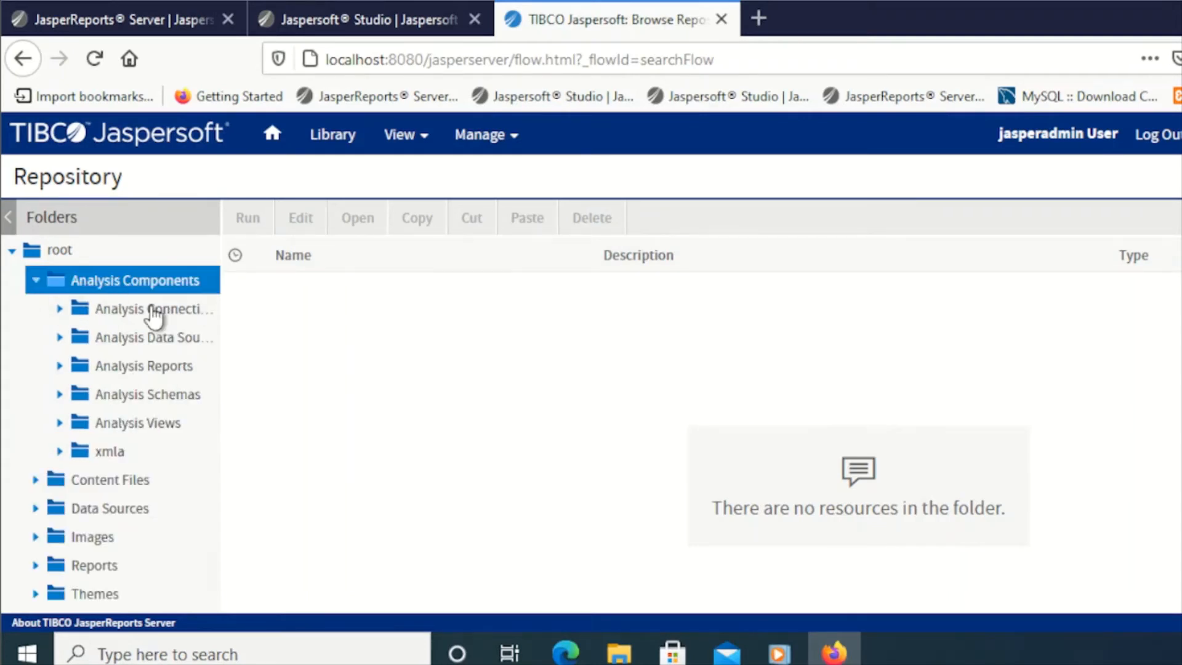
pyautogui.click(147, 367)
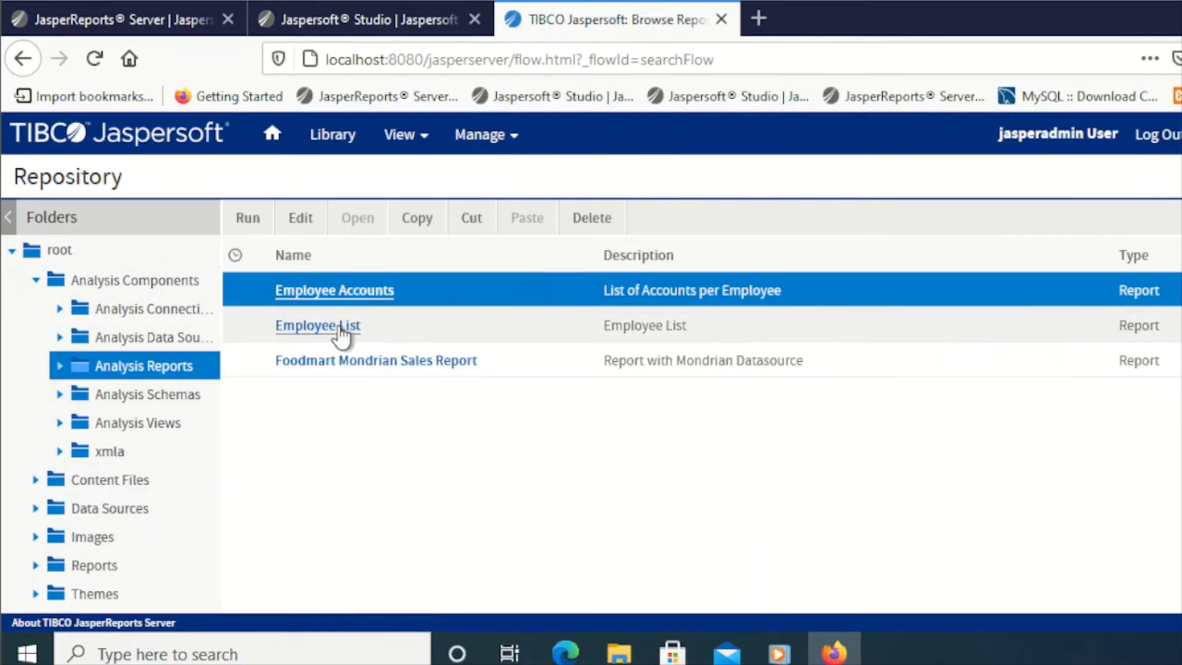
pyautogui.click(338, 295)
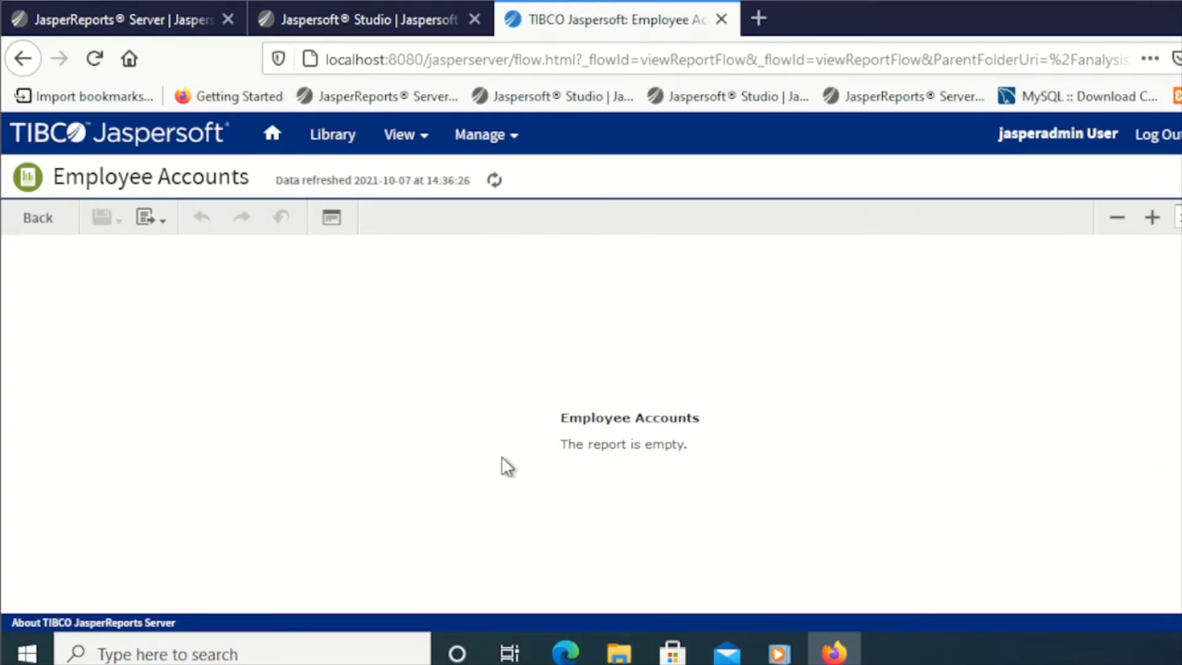
pyautogui.click(34, 226)
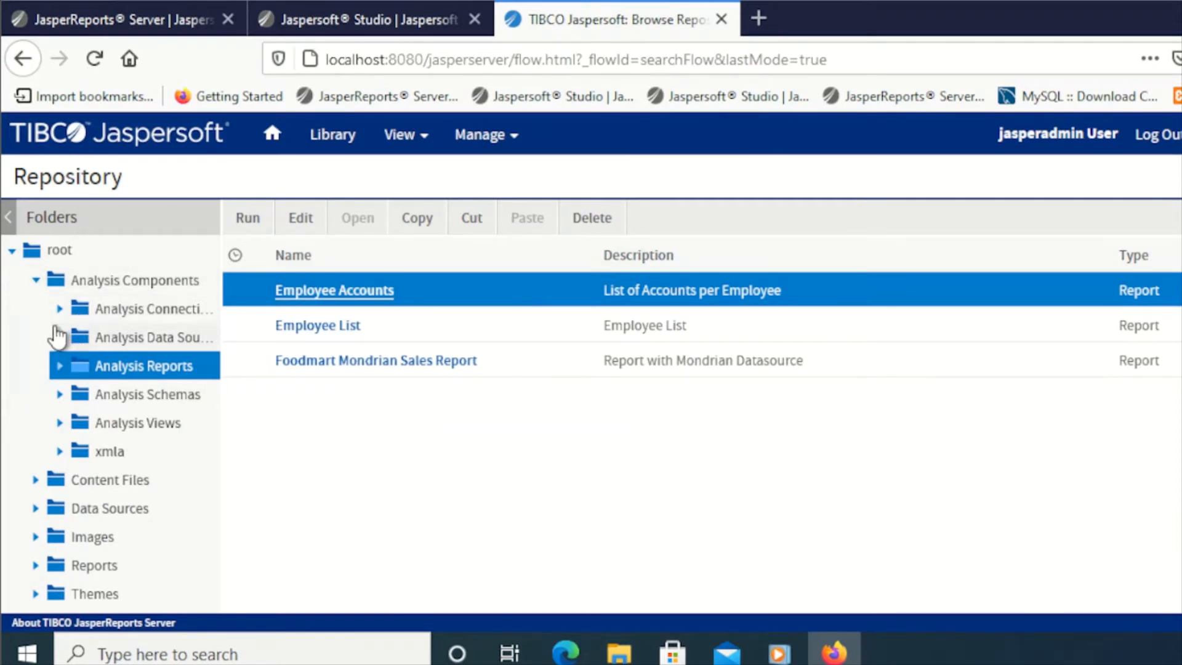
pyautogui.click(35, 282)
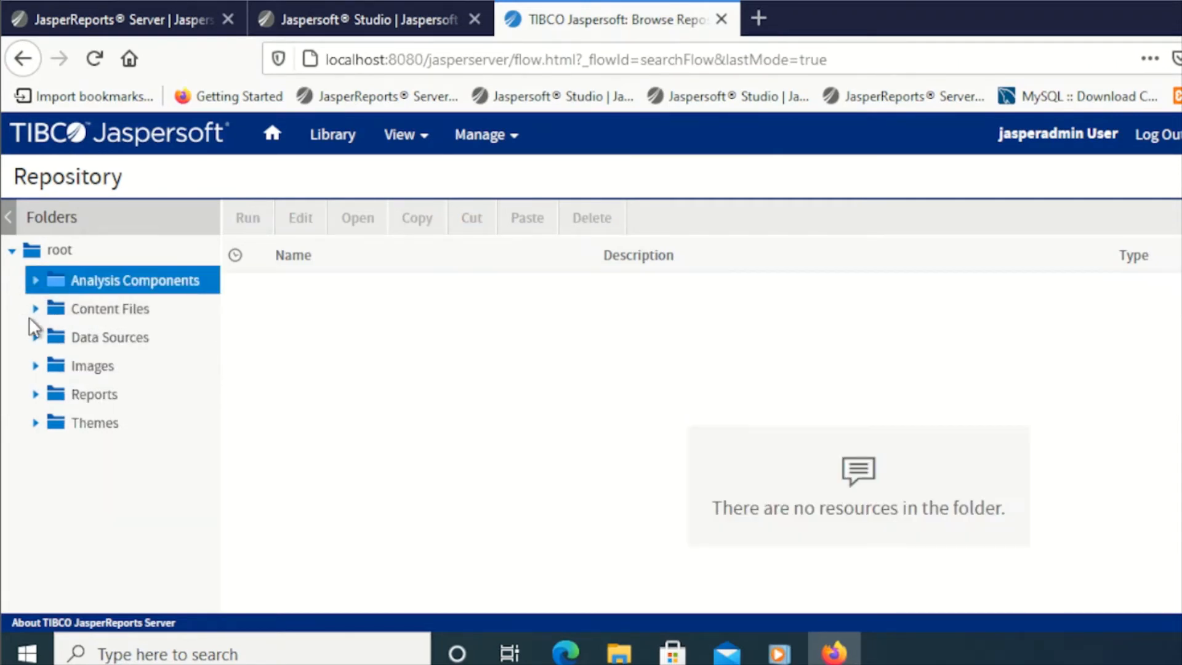
# - Expand the Content Files folder and look through its html, pdf and xls subfolders
pyautogui.click(86, 316)
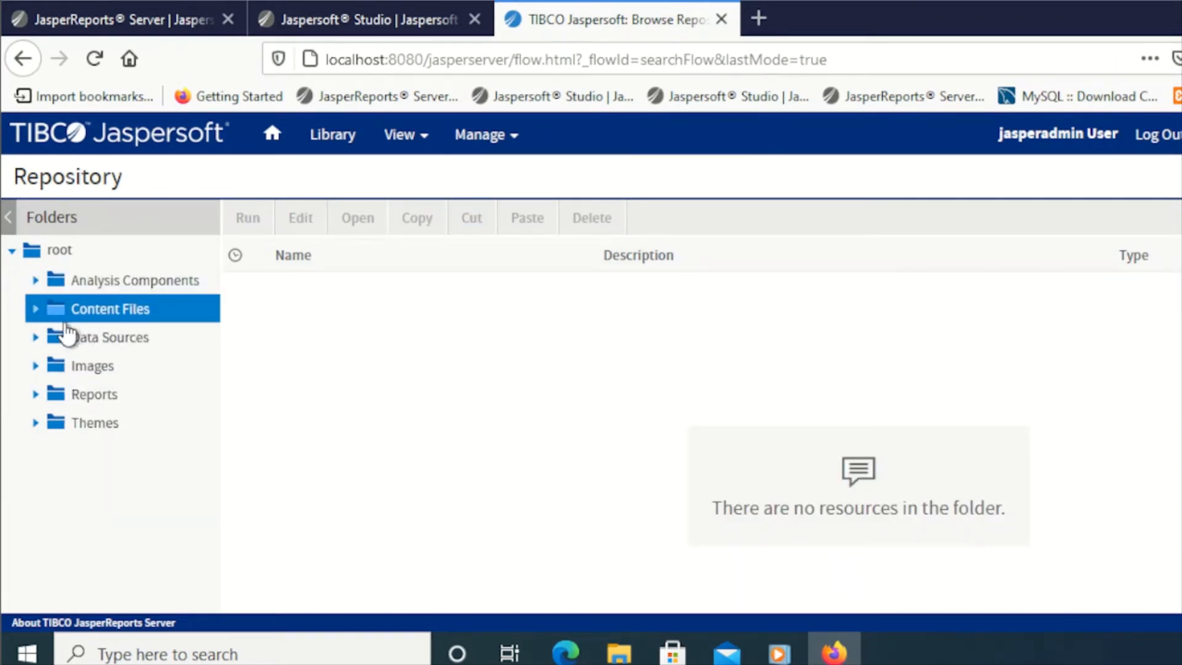
pyautogui.click(36, 309)
pyautogui.click(101, 338)
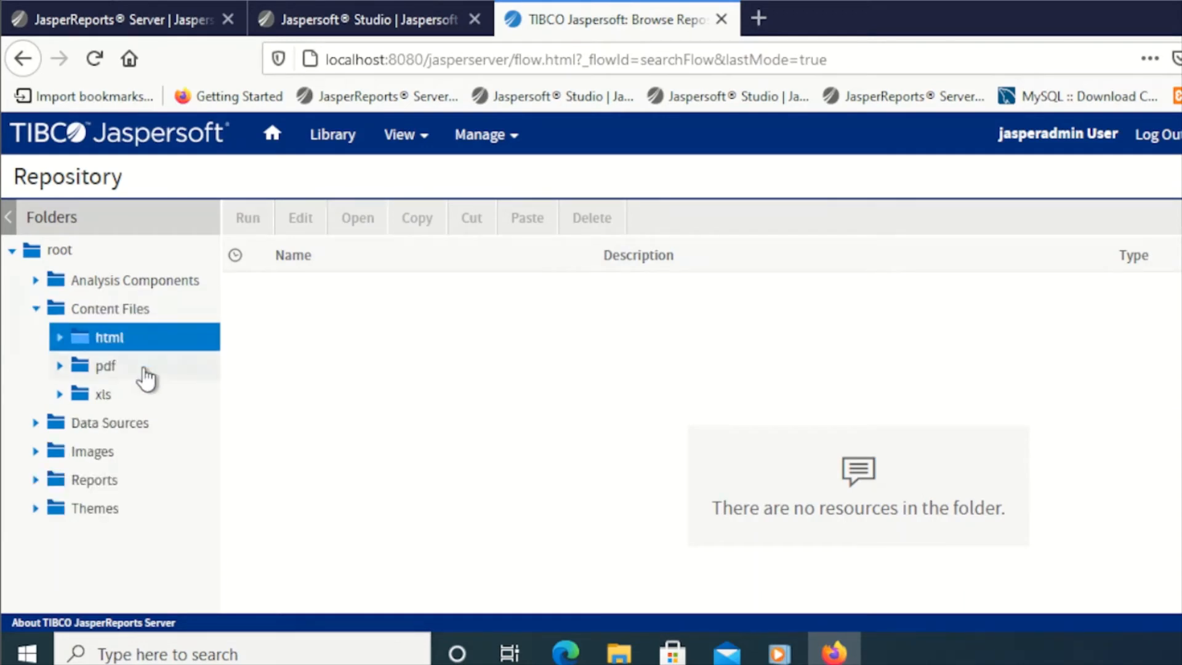
pyautogui.click(60, 337)
pyautogui.click(103, 367)
pyautogui.click(60, 365)
pyautogui.click(59, 394)
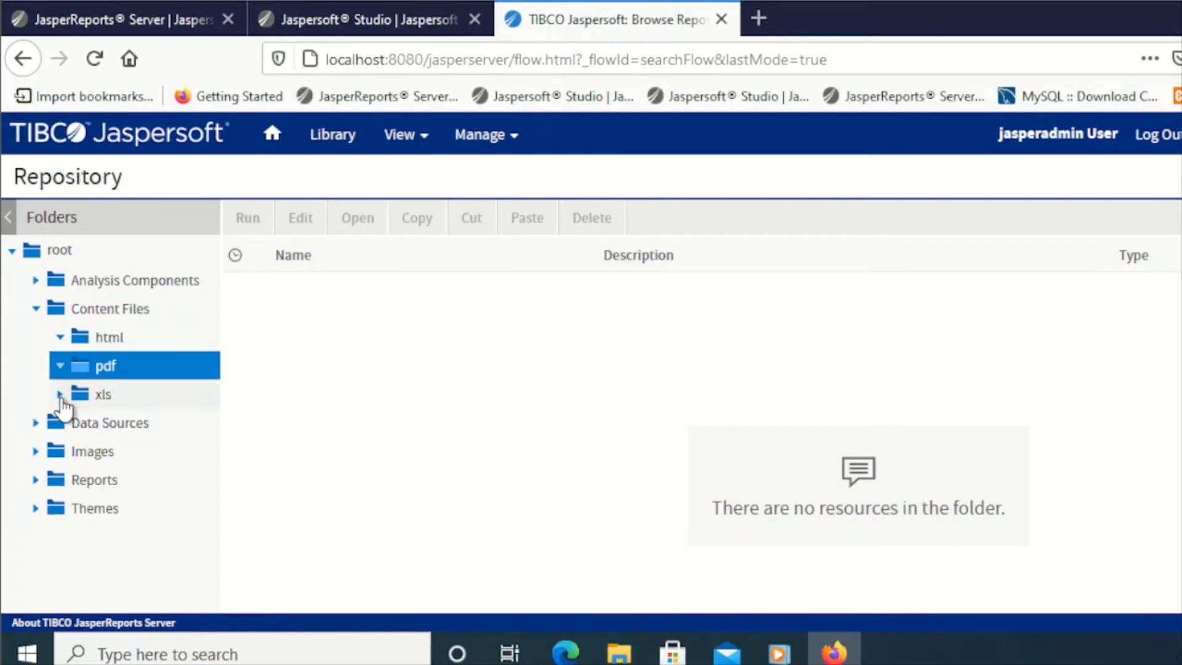
pyautogui.click(106, 398)
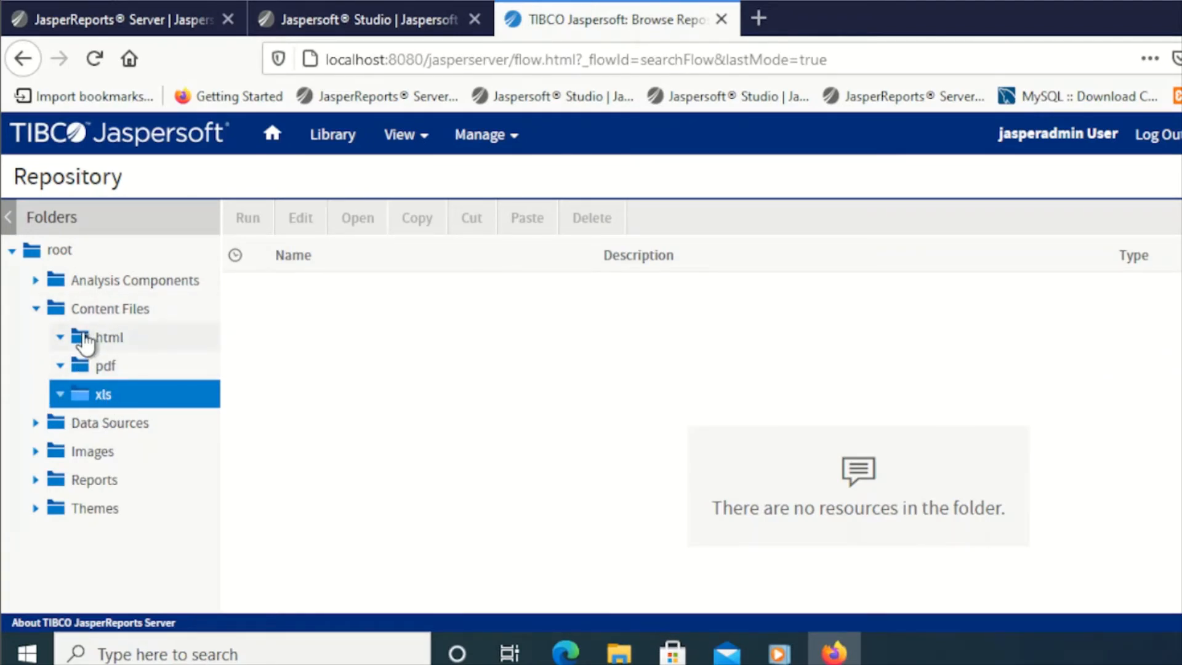
# - View the edit properties of the Jasperserver Repository SQL data source in the Data Sources folder and cancel without saving
pyautogui.click(34, 424)
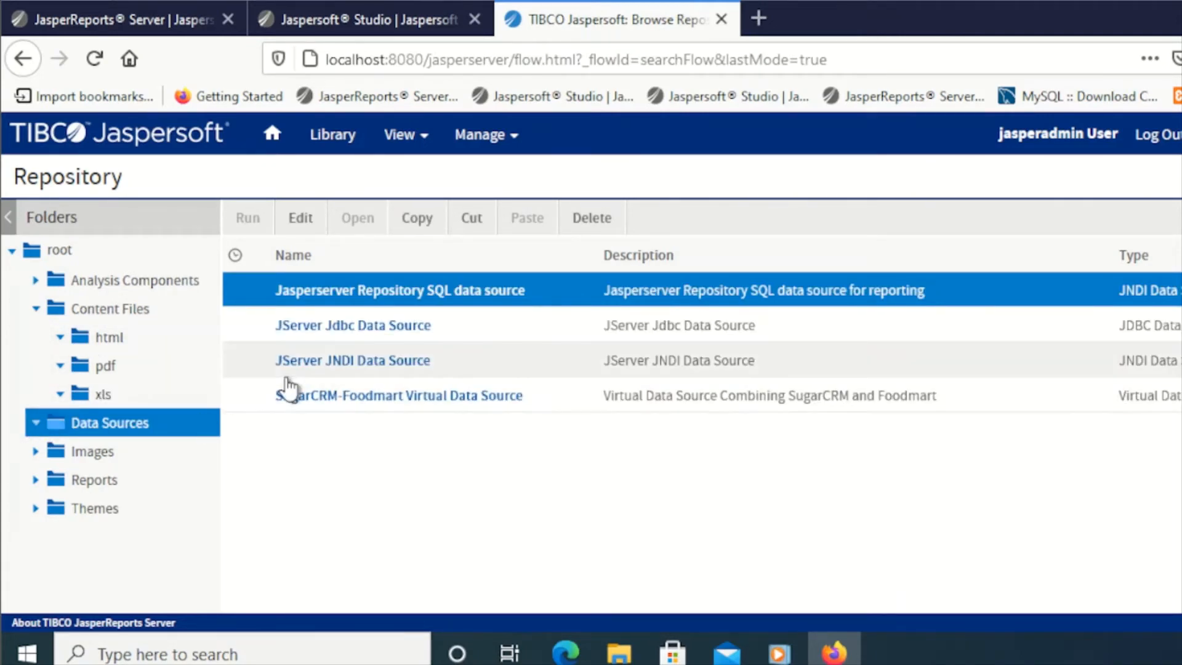
pyautogui.moveTo(317, 400)
pyautogui.moveTo(363, 322)
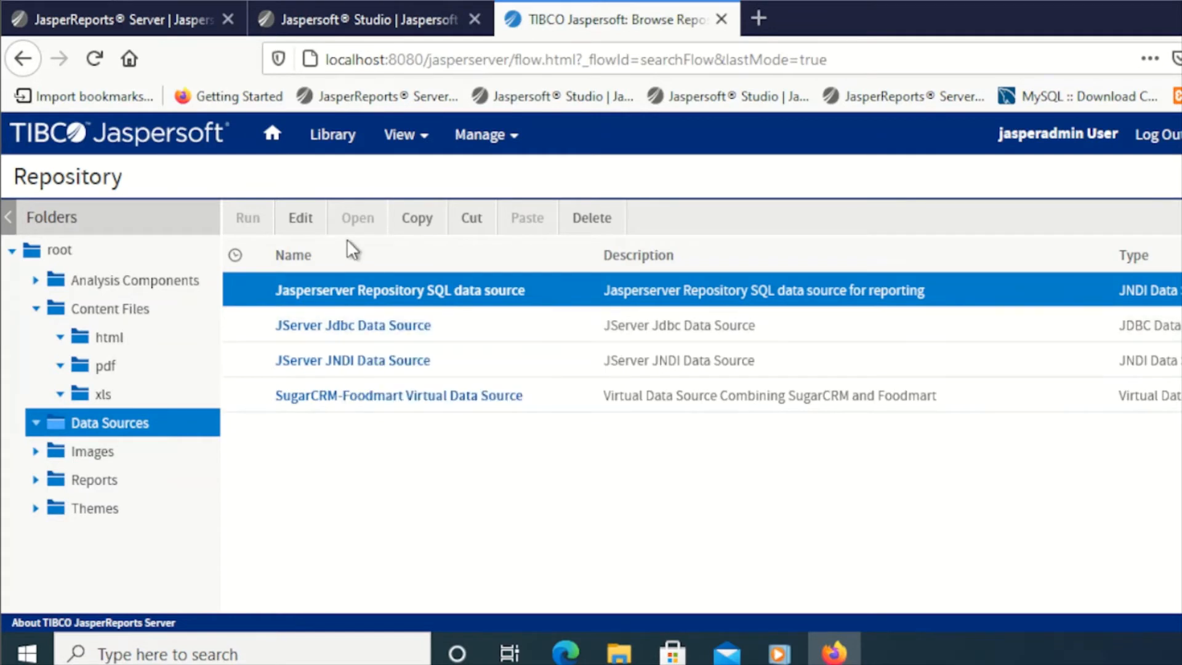
pyautogui.click(301, 227)
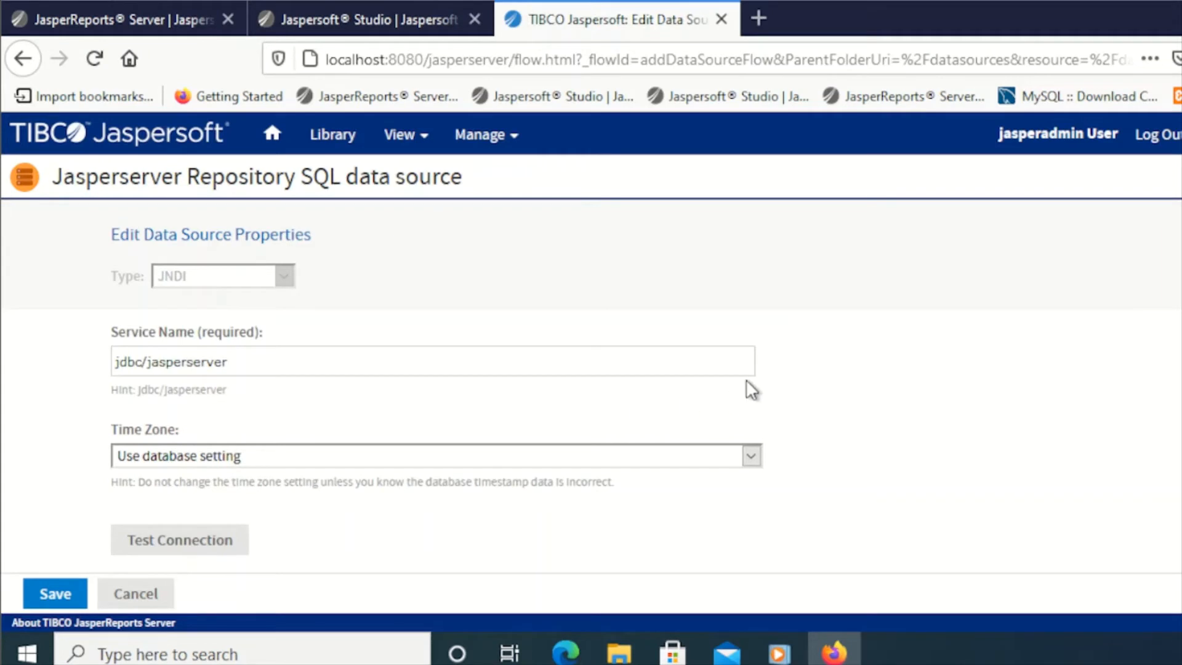
pyautogui.scroll(-2, 853, 376)
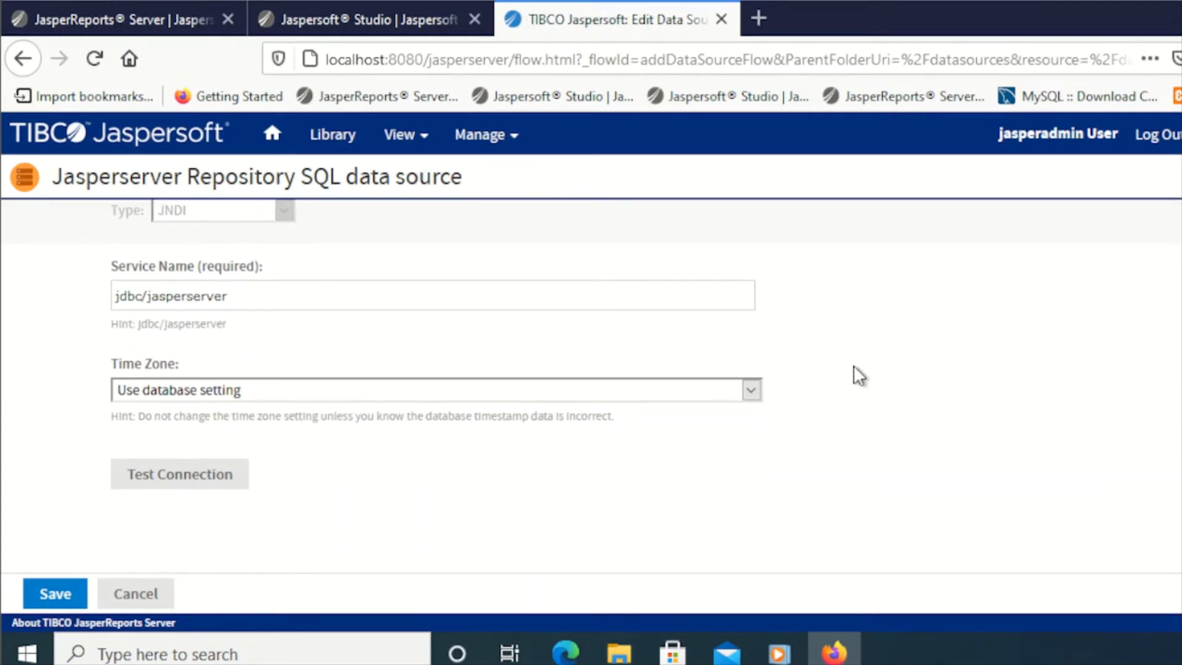
pyautogui.scroll(2, 861, 376)
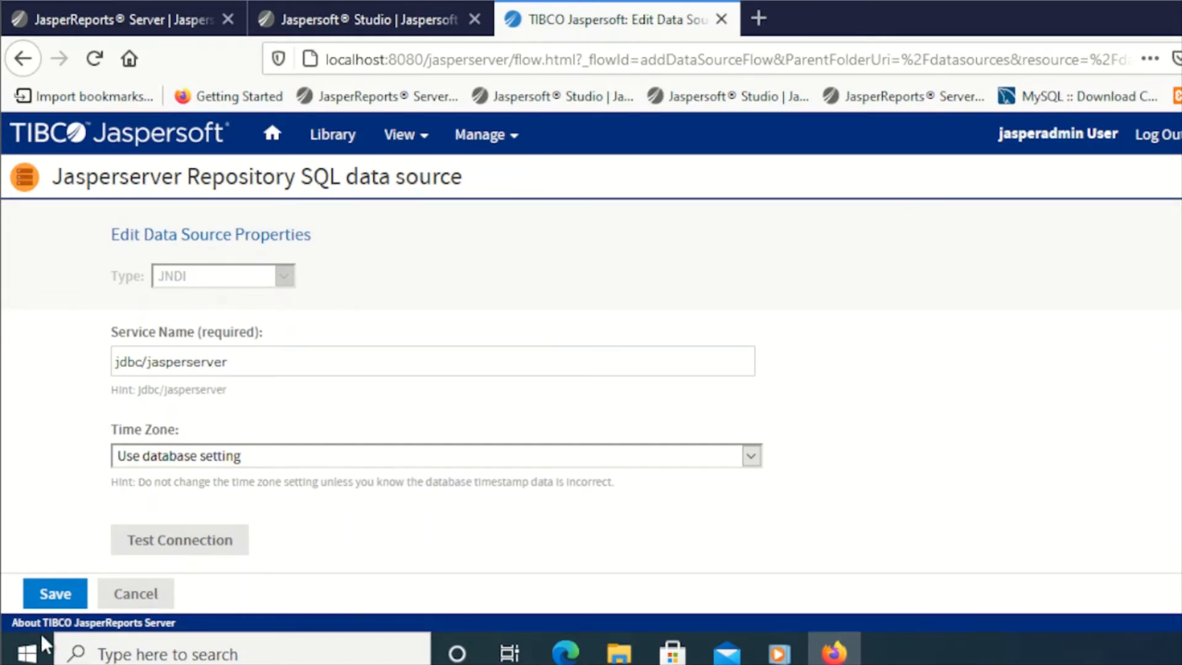
pyautogui.click(133, 595)
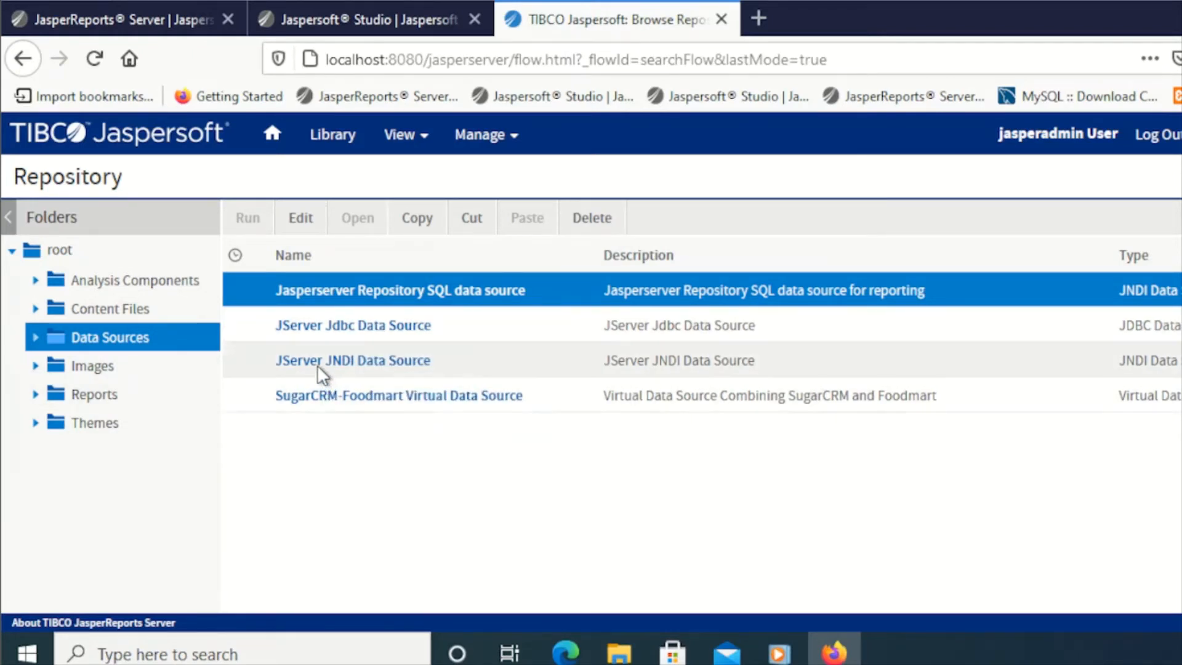
# - Open the JServer Jdbc Data Source from the Data Sources folder for editing
pyautogui.moveTo(316, 365)
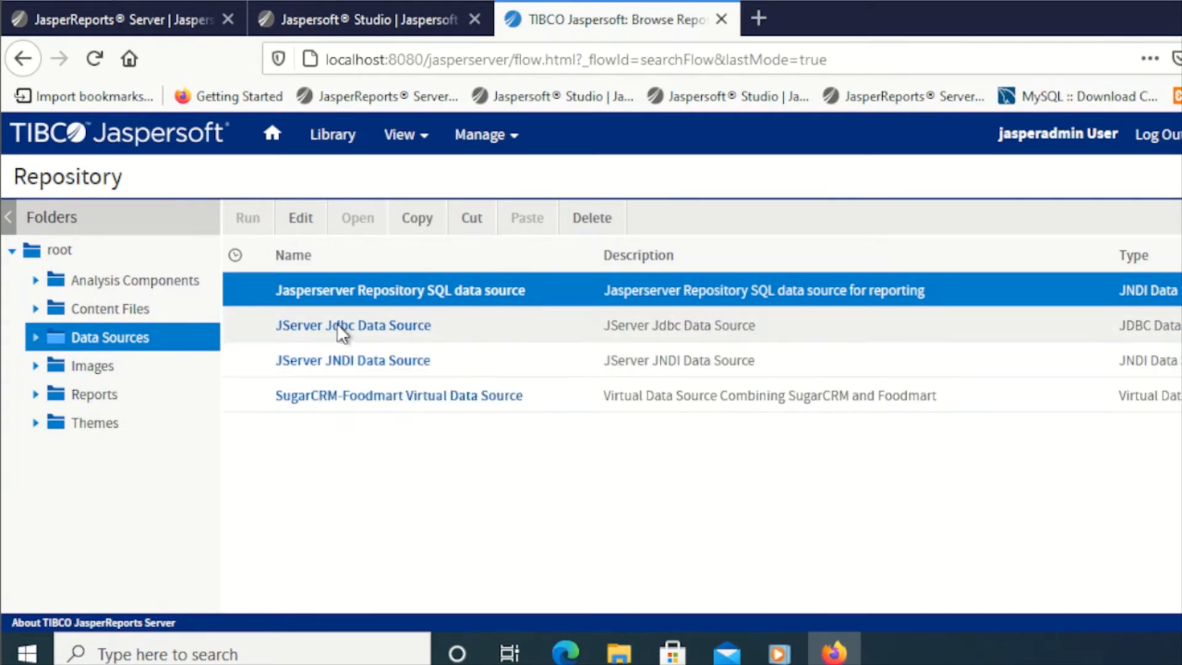
pyautogui.click(337, 322)
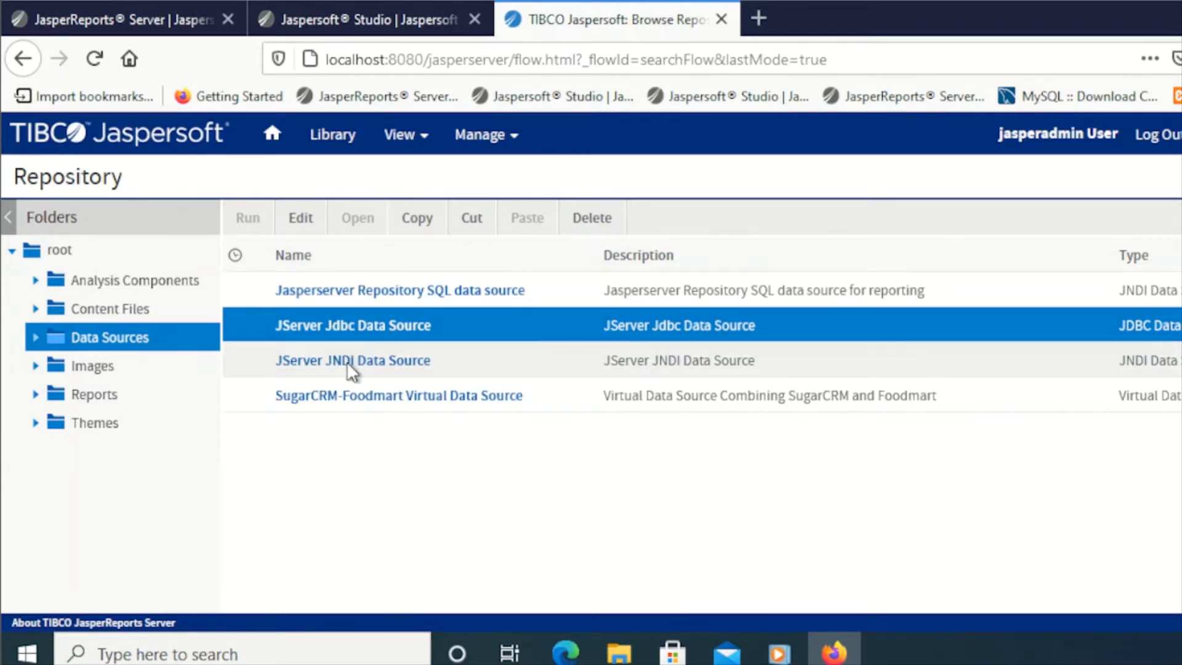
pyautogui.click(368, 357)
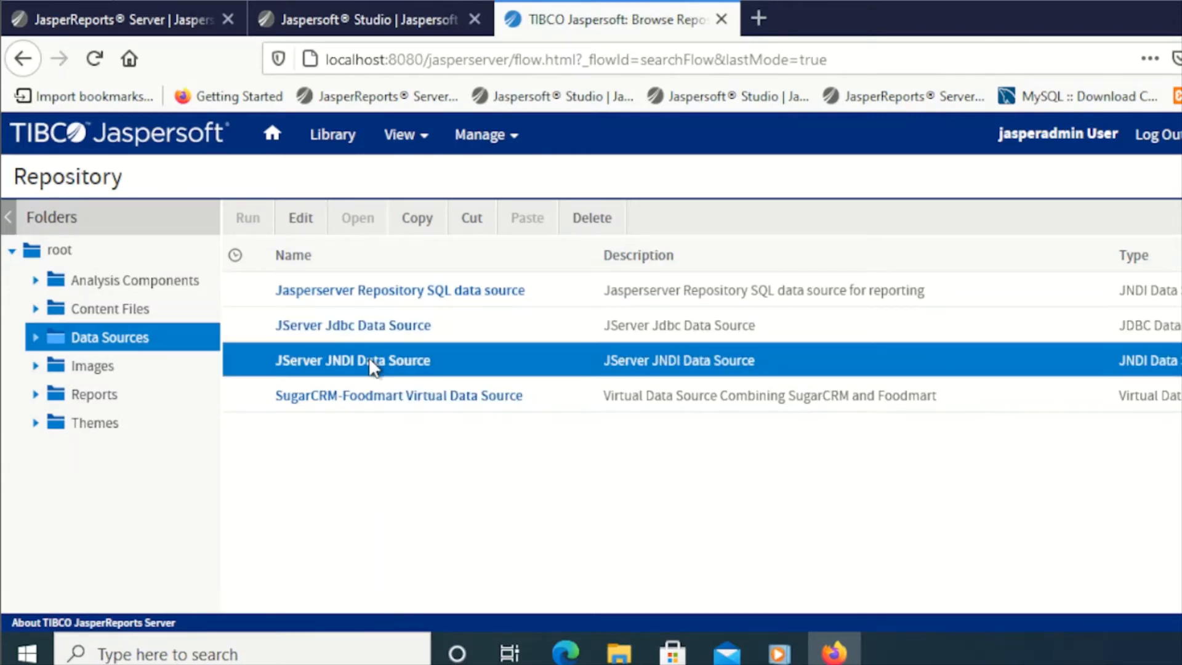
pyautogui.click(380, 324)
pyautogui.rightClick(381, 324)
pyautogui.click(400, 325)
pyautogui.rightClick(384, 325)
pyautogui.click(413, 351)
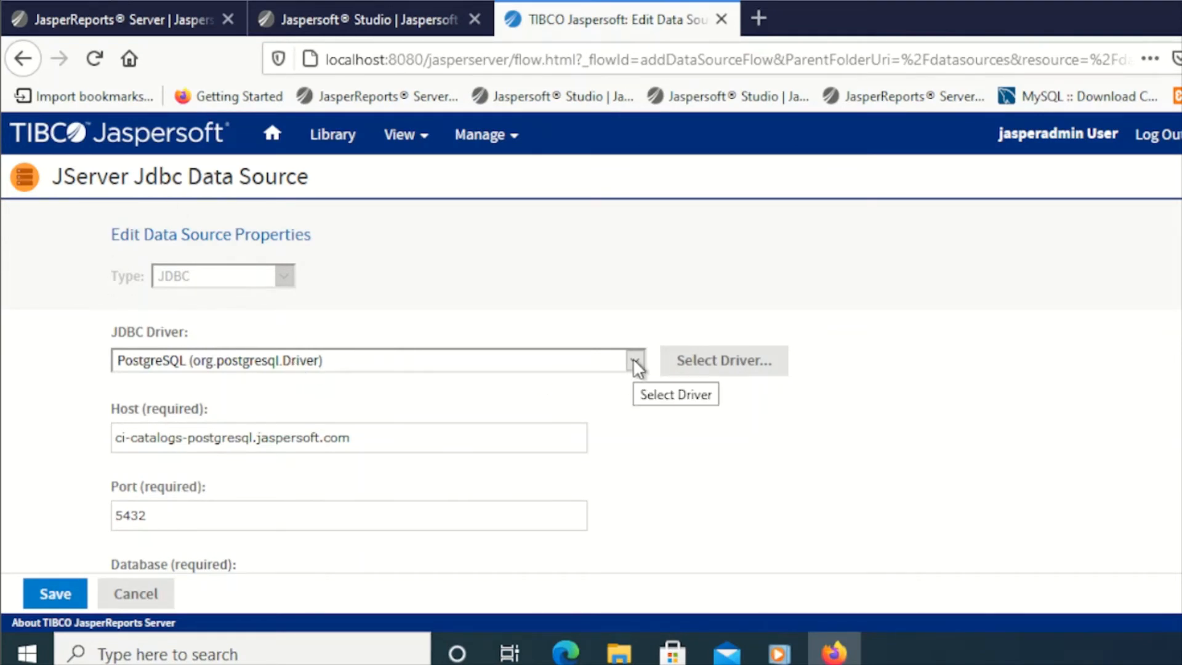
# - Look at the driver upload dialog and cancel it, then inspect the available JDBC drivers and the connection fields
pyautogui.click(727, 373)
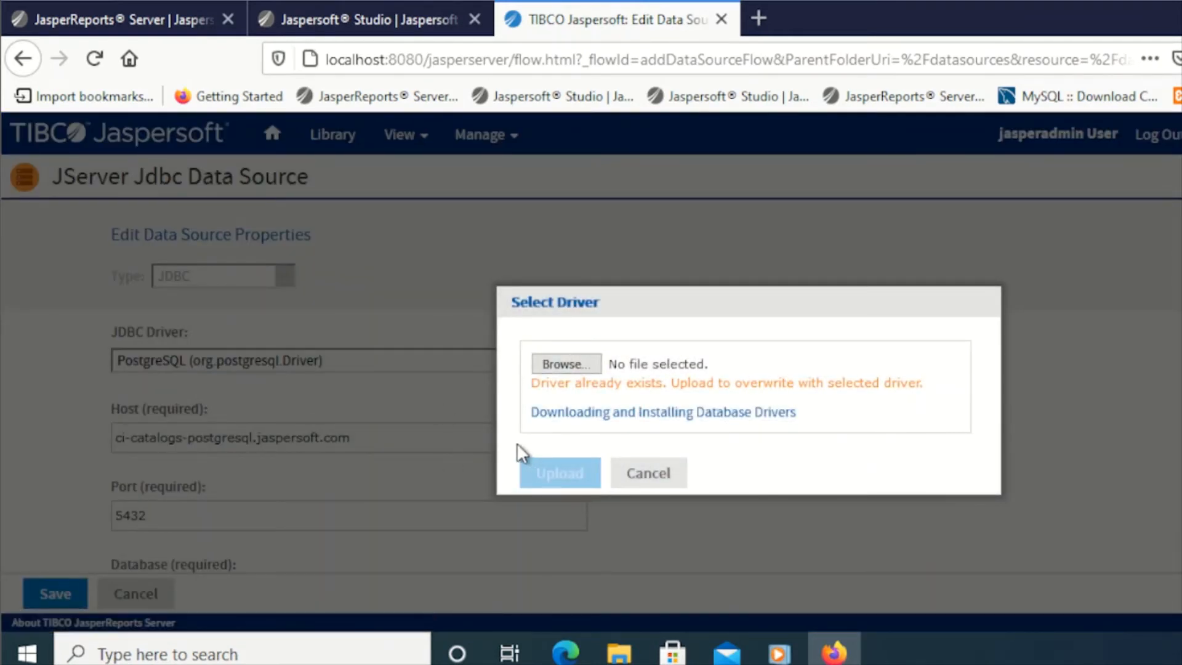
pyautogui.click(648, 474)
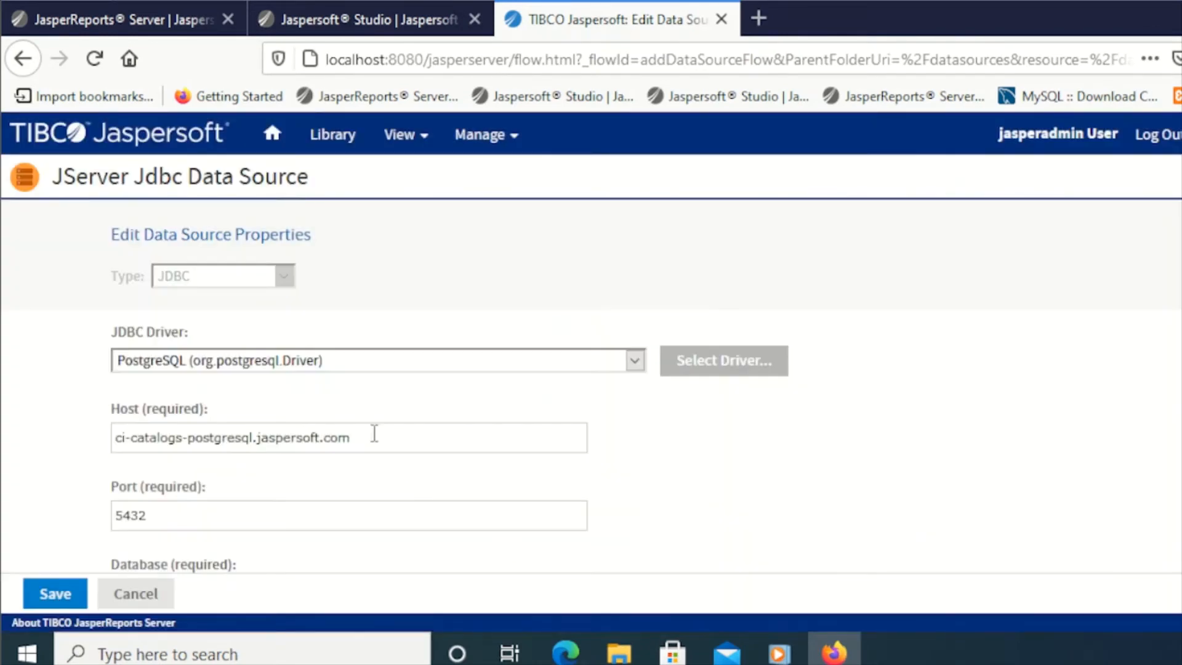
pyautogui.click(634, 363)
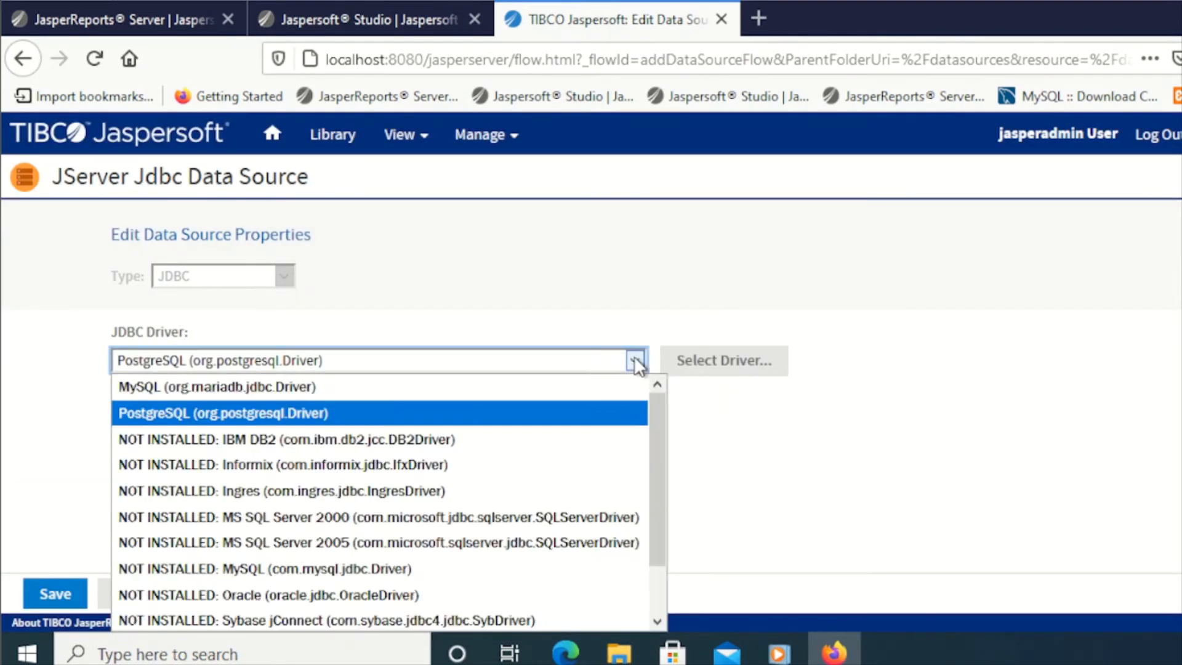
pyautogui.scroll(-2, 773, 345)
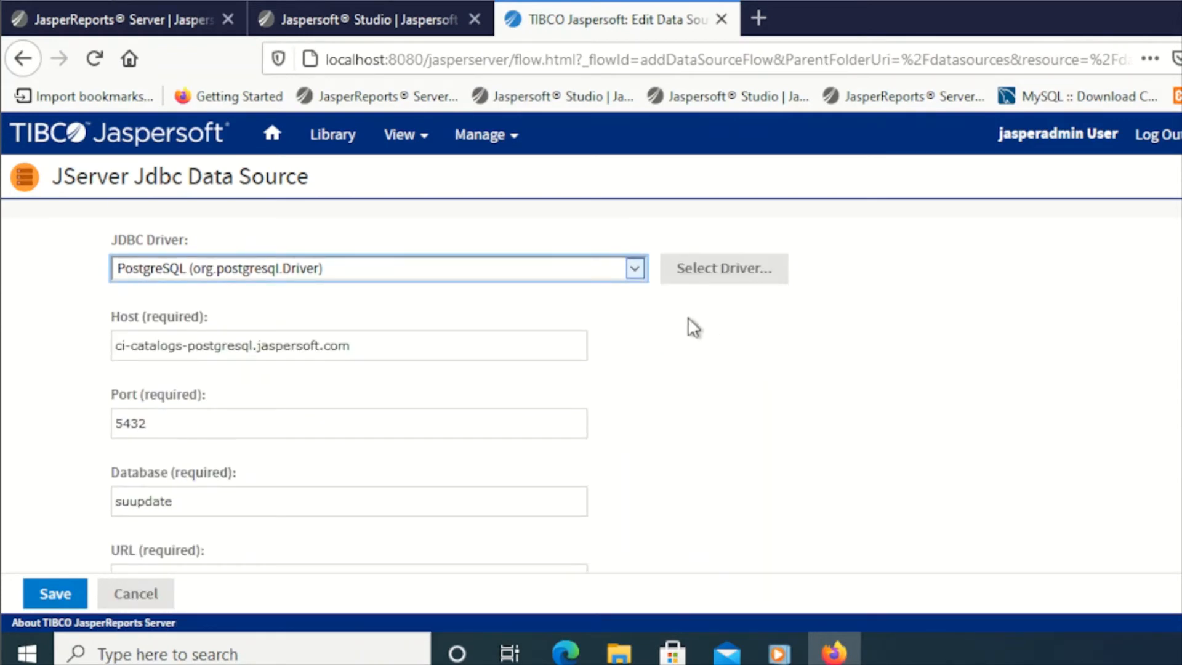
# - Review the JDBC driver list of the JServer Jdbc Data Source, cancel the edit and dismiss the login-saving prompt
pyautogui.click(628, 271)
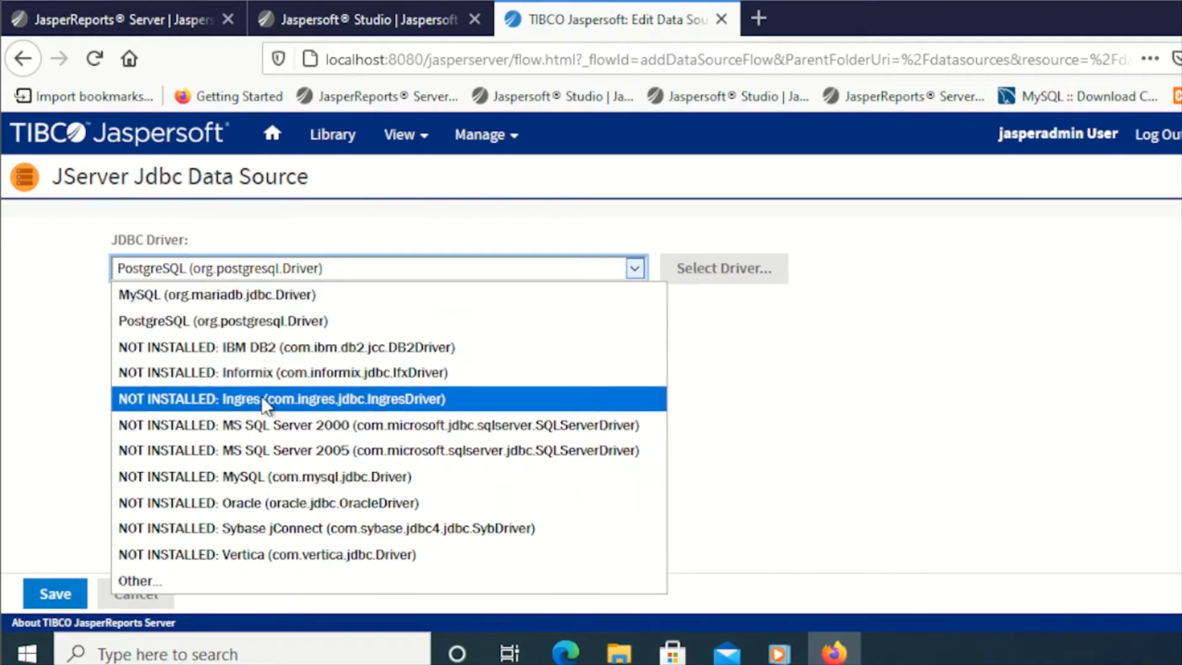
pyautogui.click(771, 411)
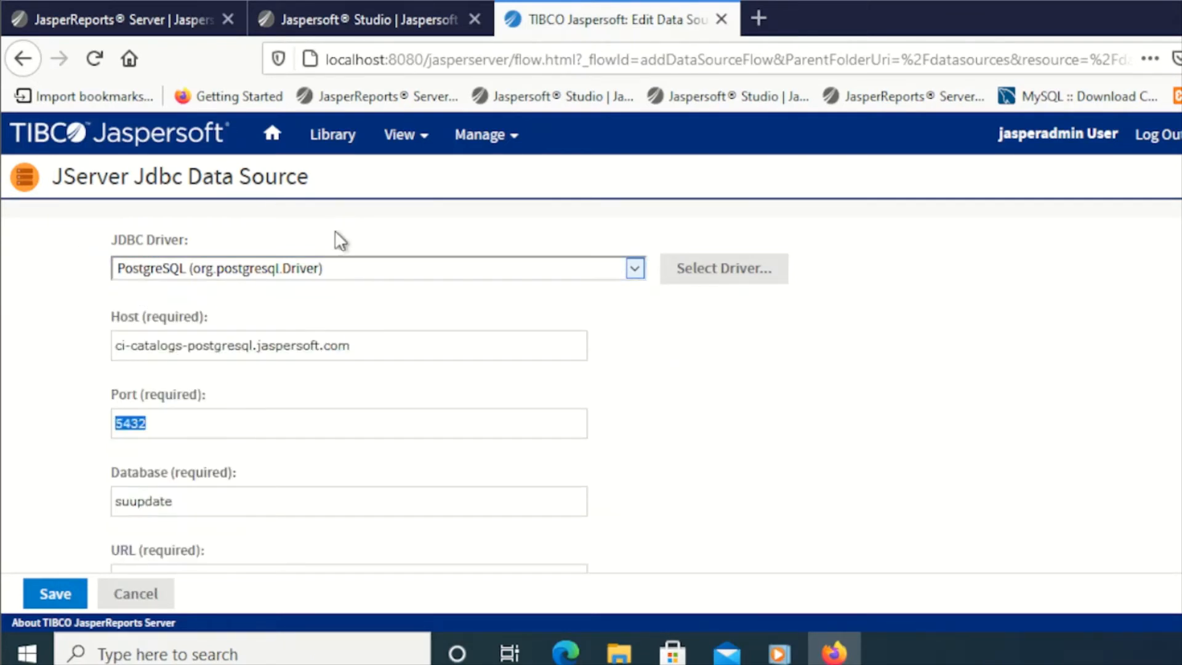
pyautogui.click(157, 594)
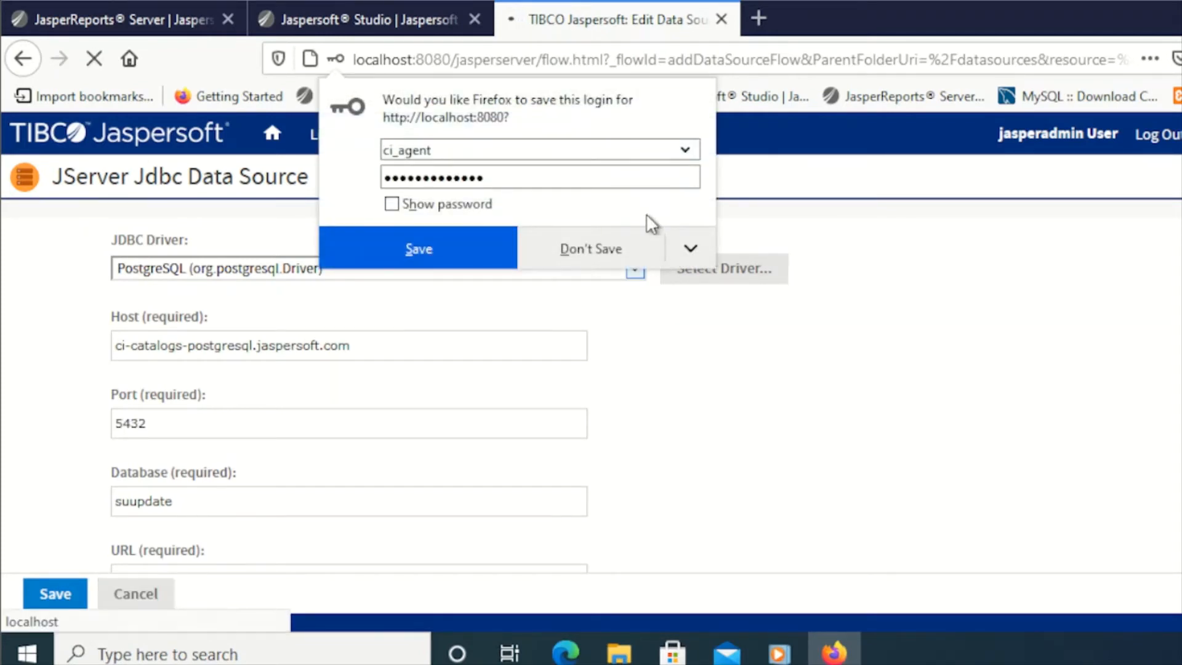
pyautogui.click(705, 364)
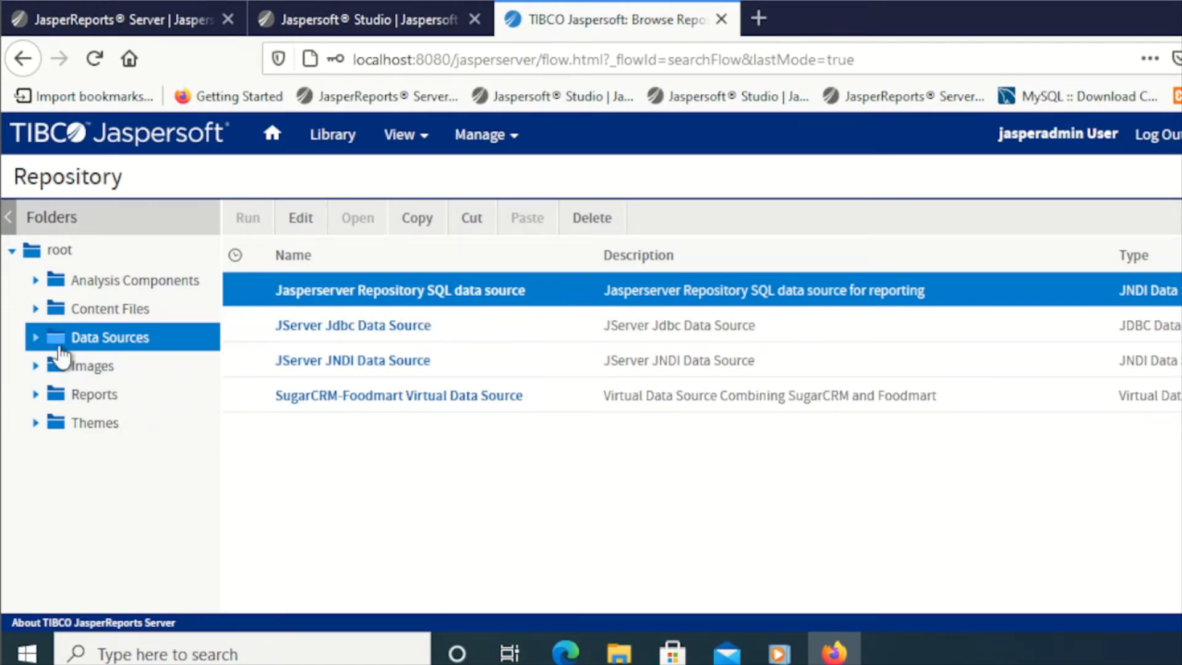
# - Look through the Images folder and the Interactive subfolder of Reports in the repository
pyautogui.click(95, 368)
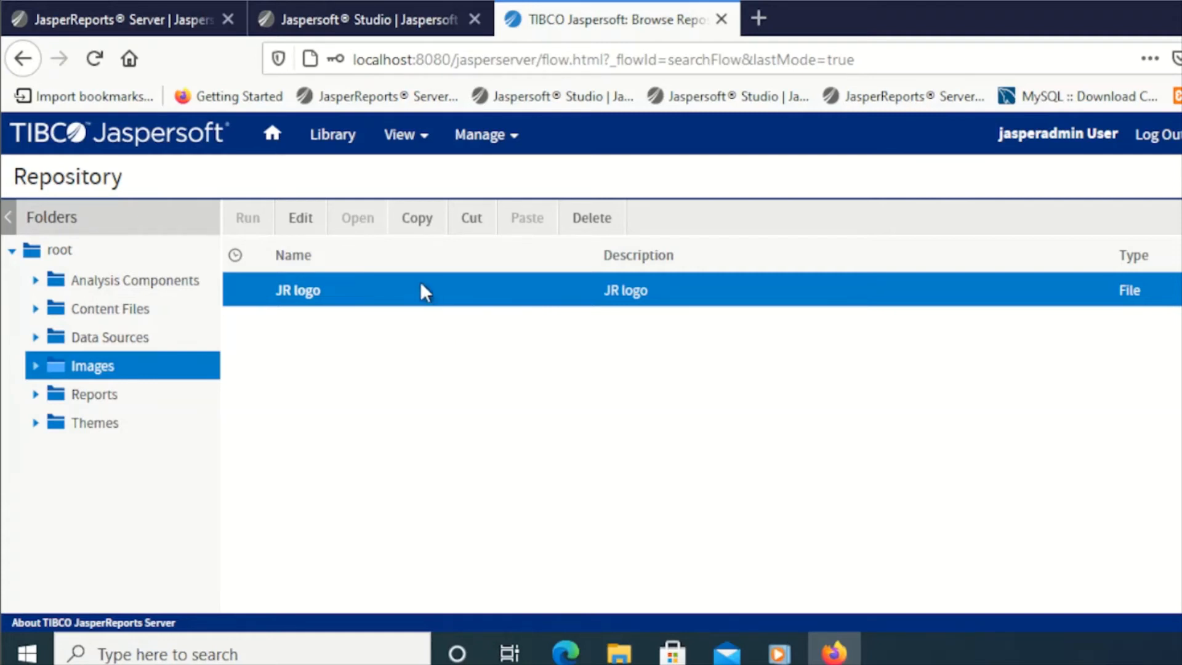
pyautogui.click(36, 397)
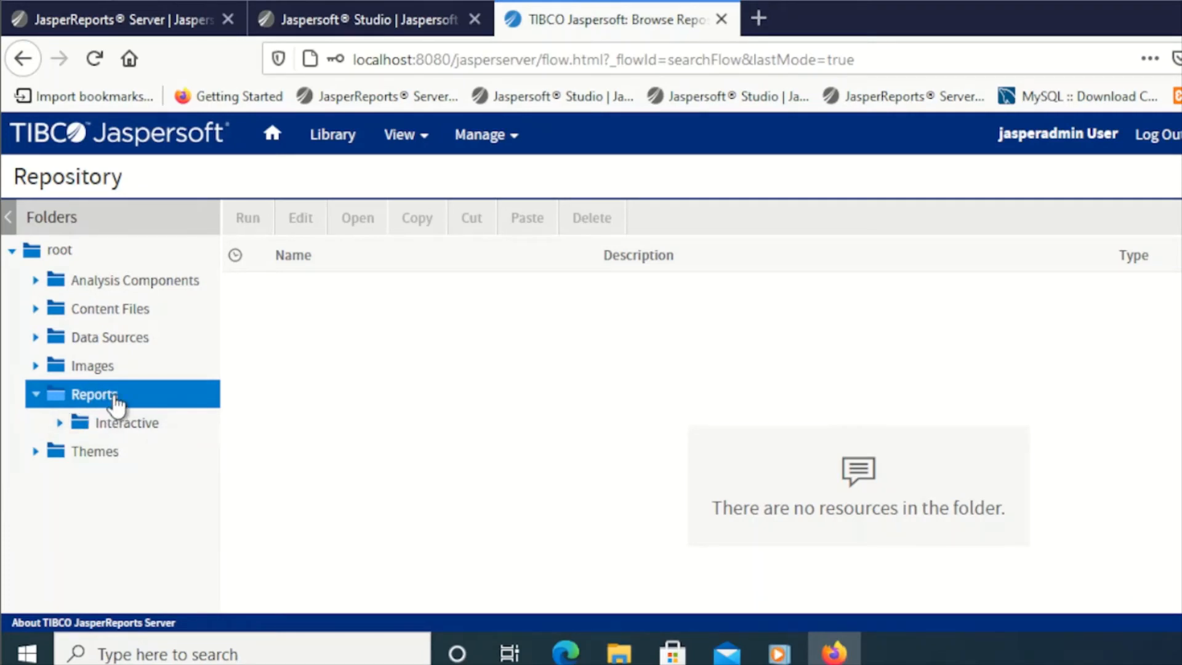
pyautogui.click(65, 426)
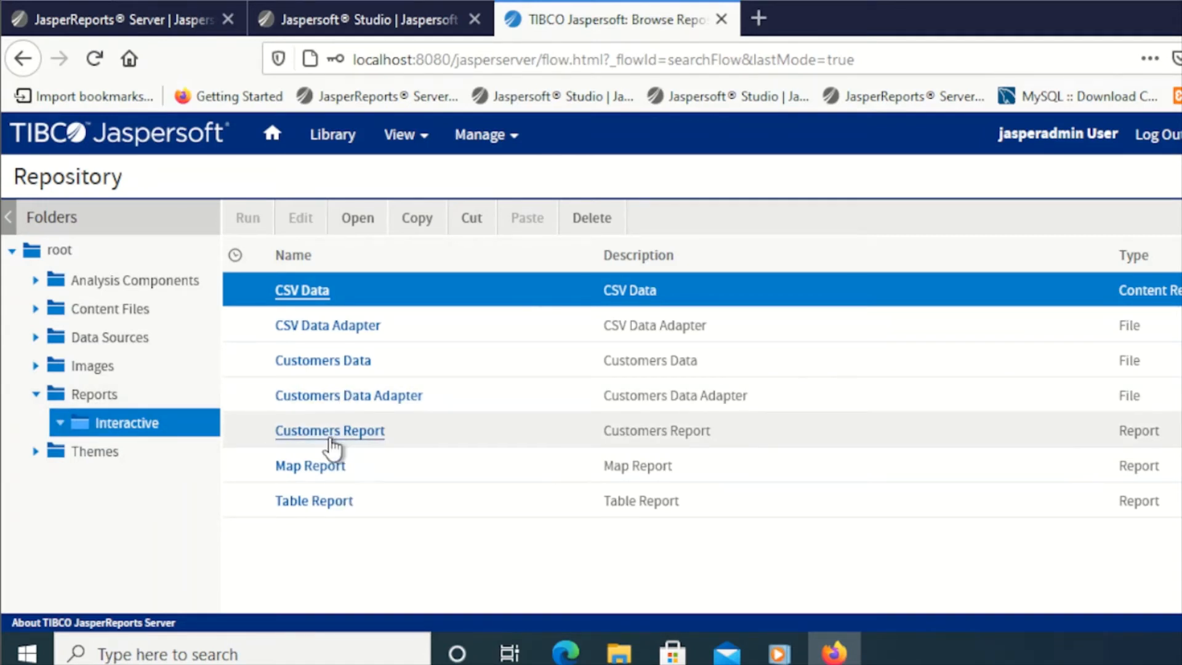
# - Open the CSV Data Adapter file in the Interactive folder for editing, examine its properties and cancel without submitting
pyautogui.click(343, 324)
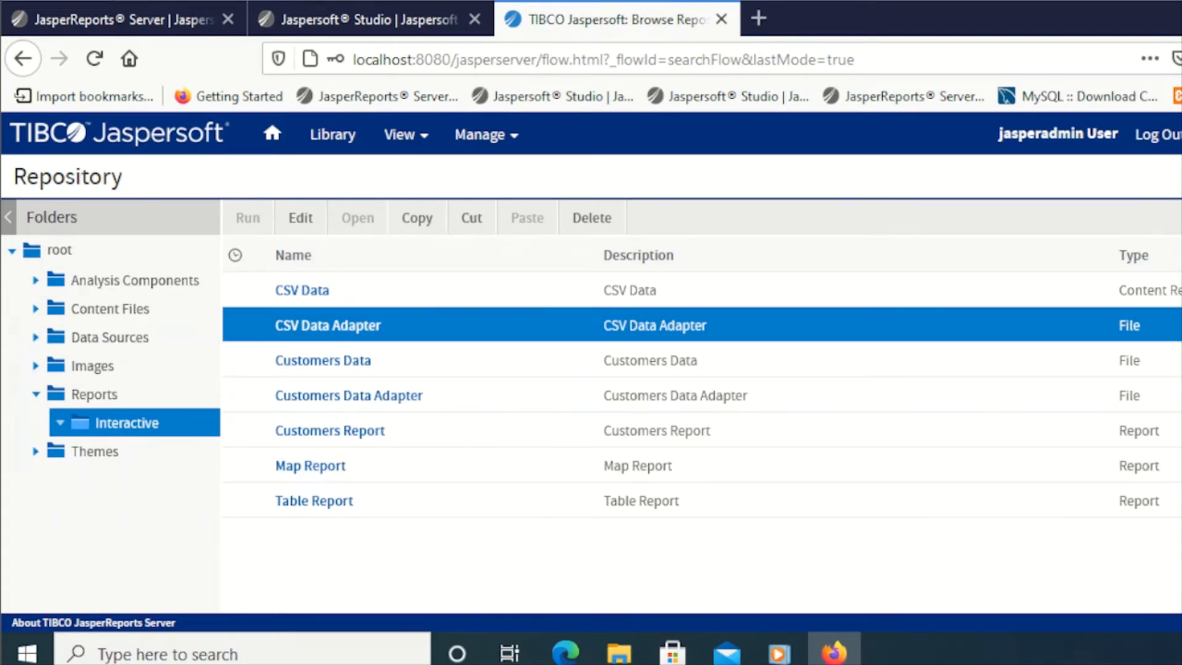
pyautogui.rightClick(355, 332)
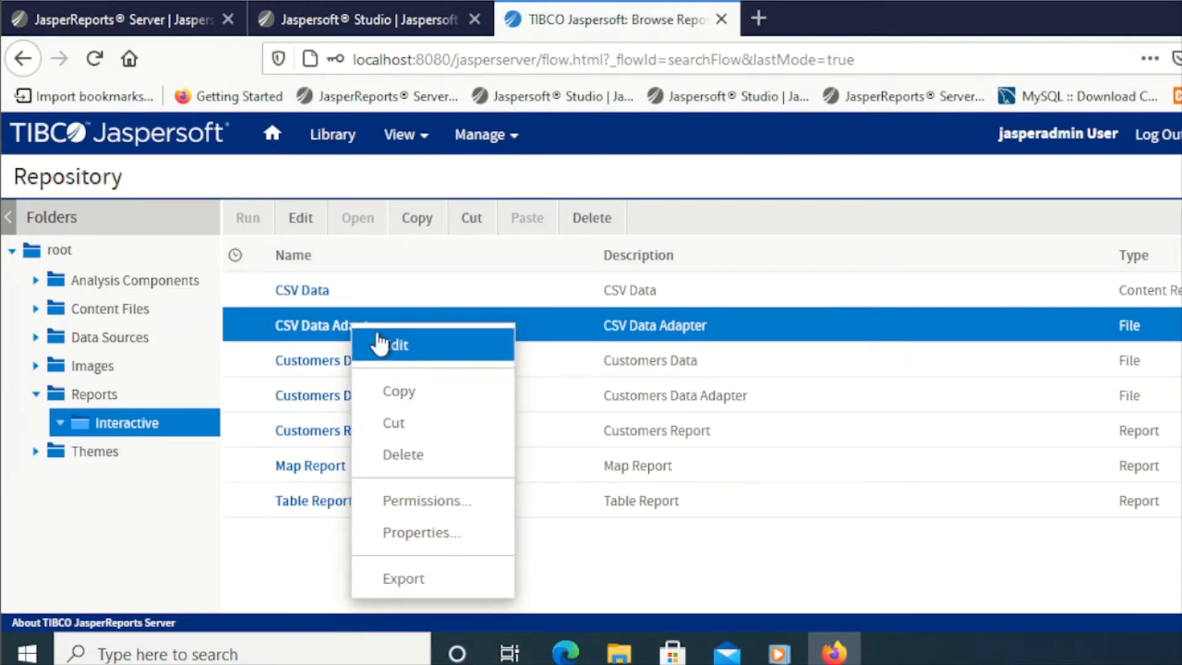
pyautogui.doubleClick(628, 325)
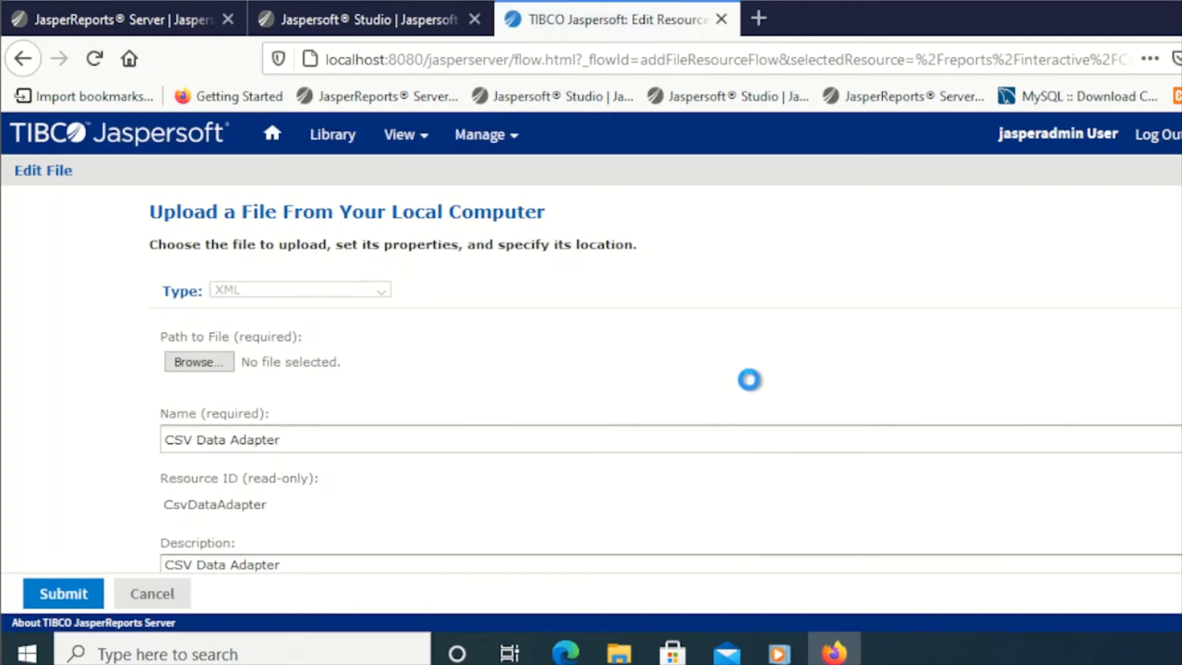
pyautogui.scroll(-3, 749, 382)
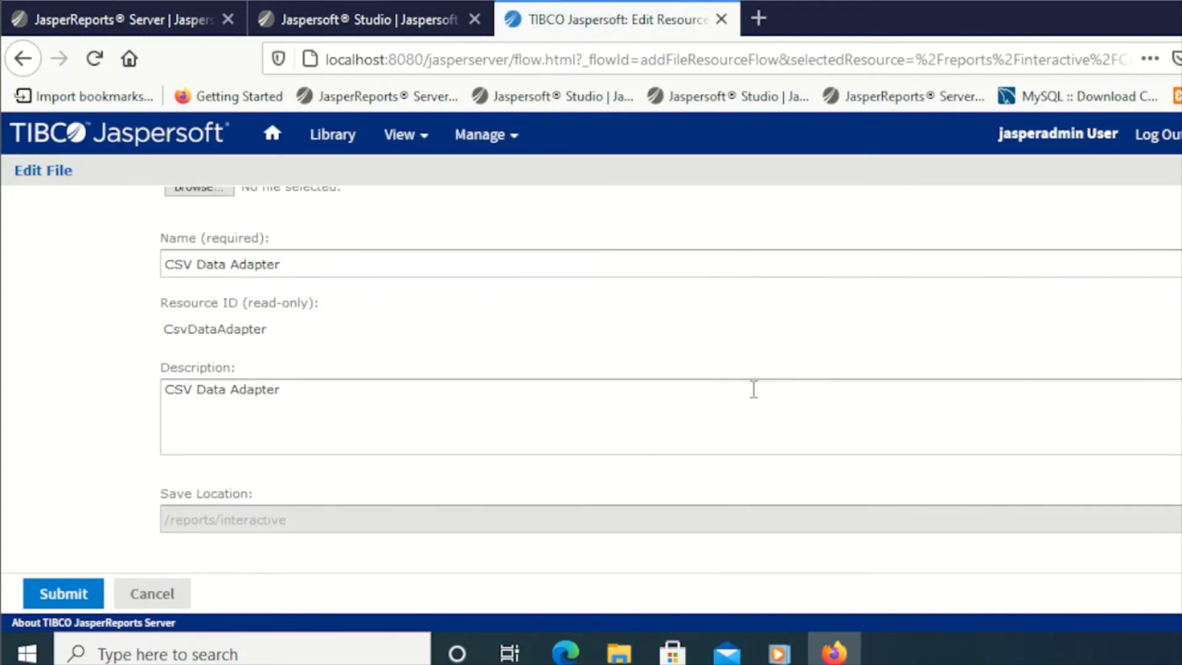
pyautogui.scroll(3, 753, 390)
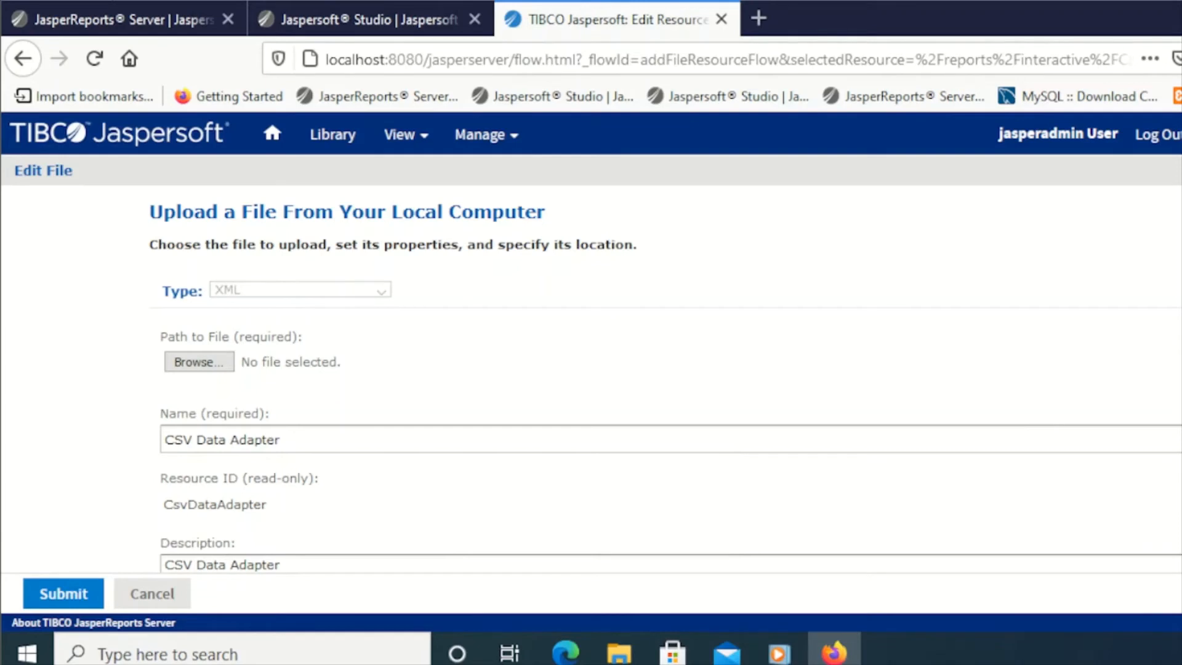
pyautogui.scroll(-2, 409, 483)
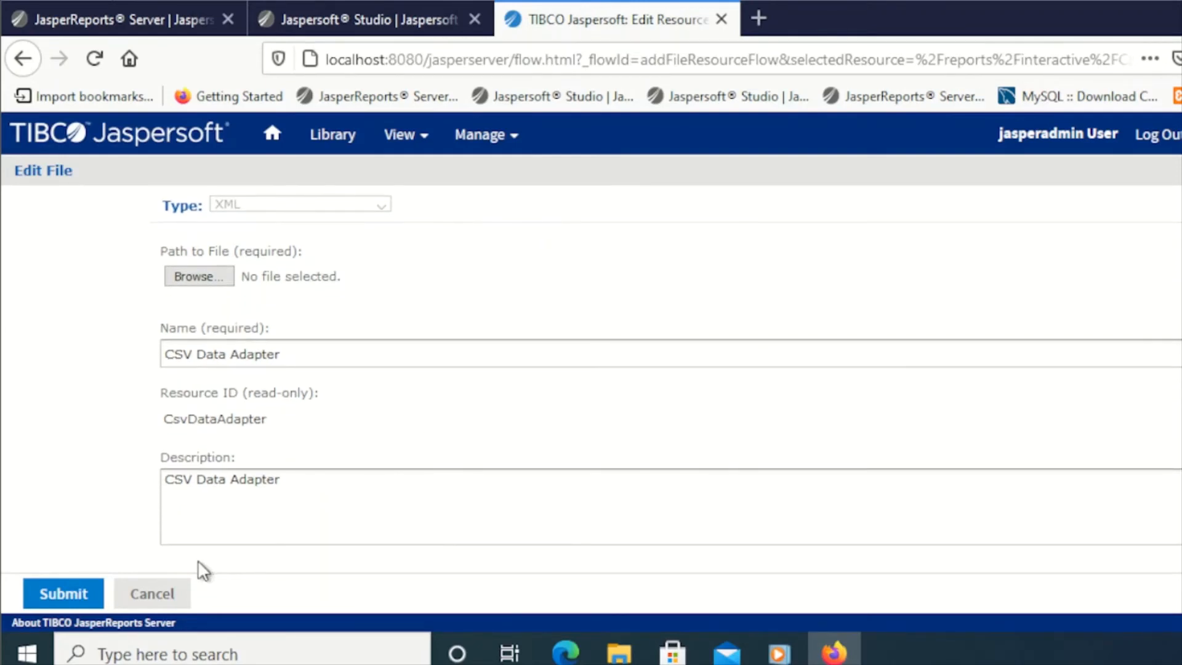
pyautogui.click(152, 594)
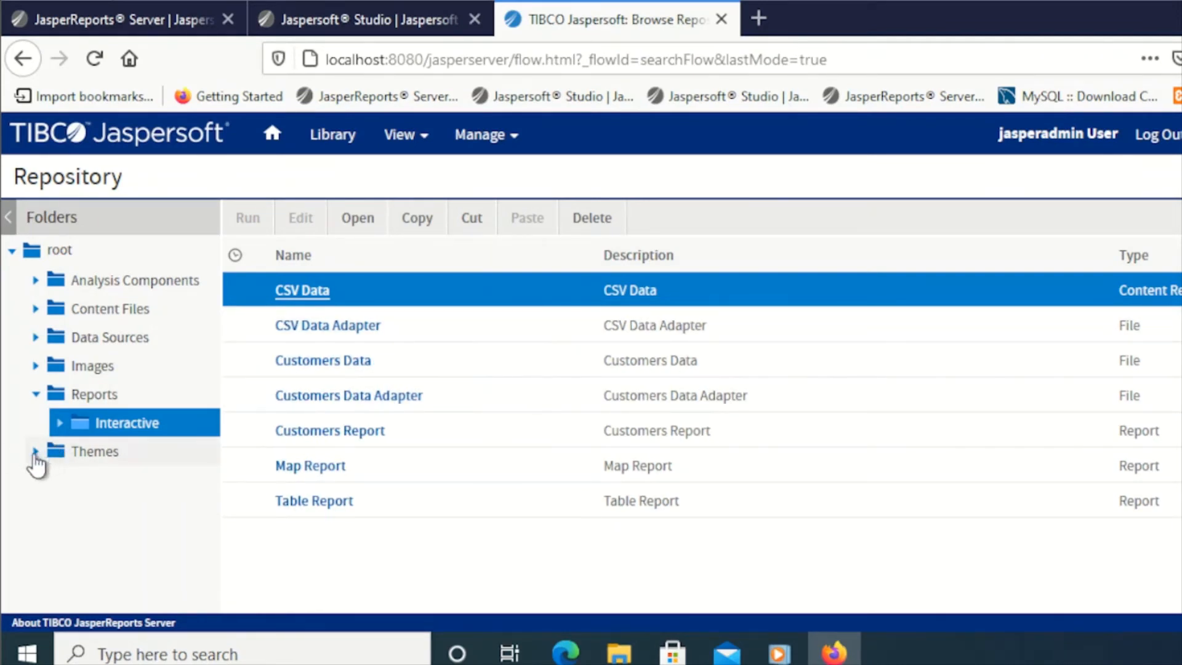
# - Look through the easy_access and jasper_dark subfolders of Themes, and collapse the Themes and Reports folders
pyautogui.click(81, 459)
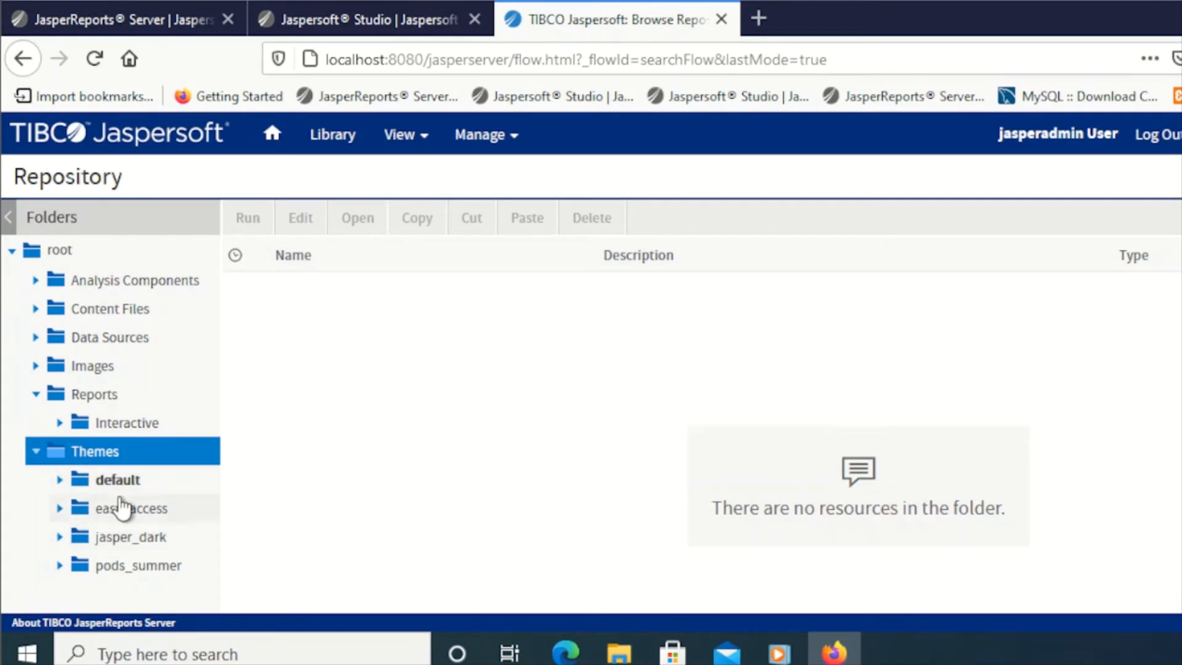
pyautogui.click(135, 515)
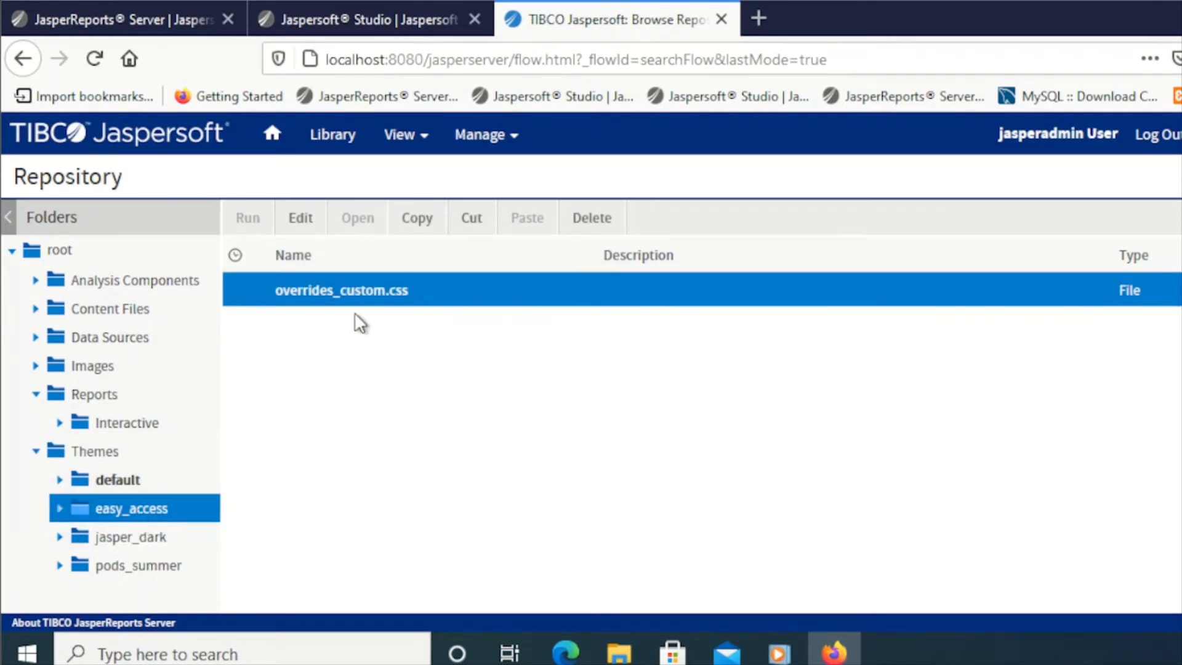
pyautogui.click(109, 540)
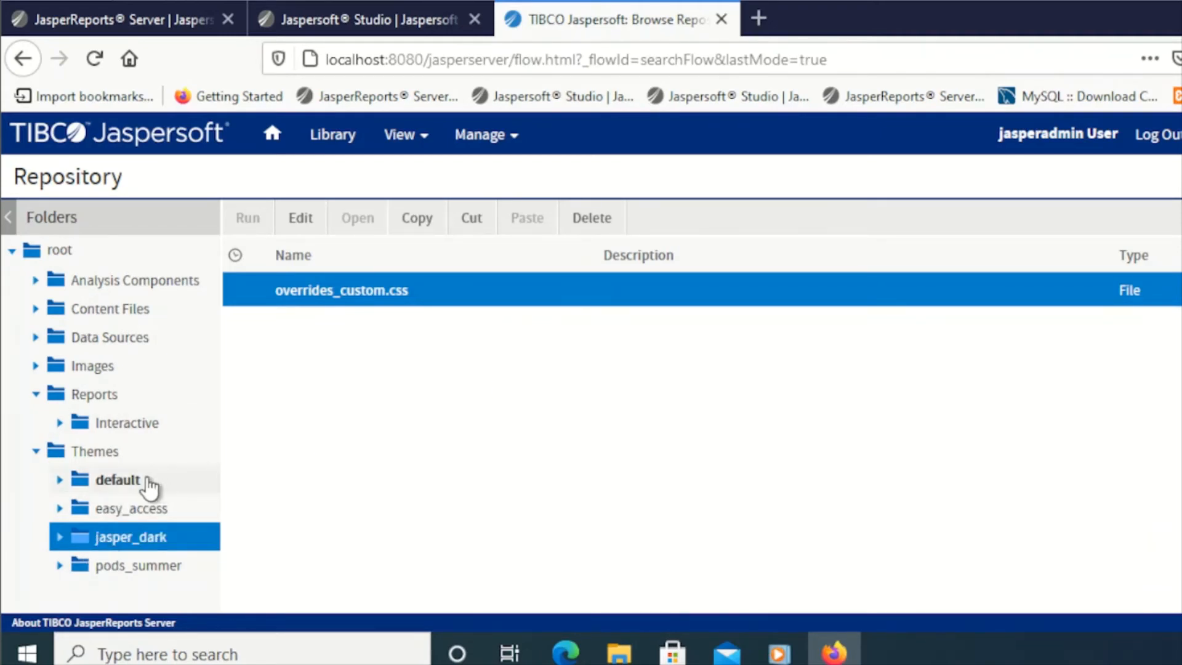
pyautogui.click(35, 451)
pyautogui.click(35, 394)
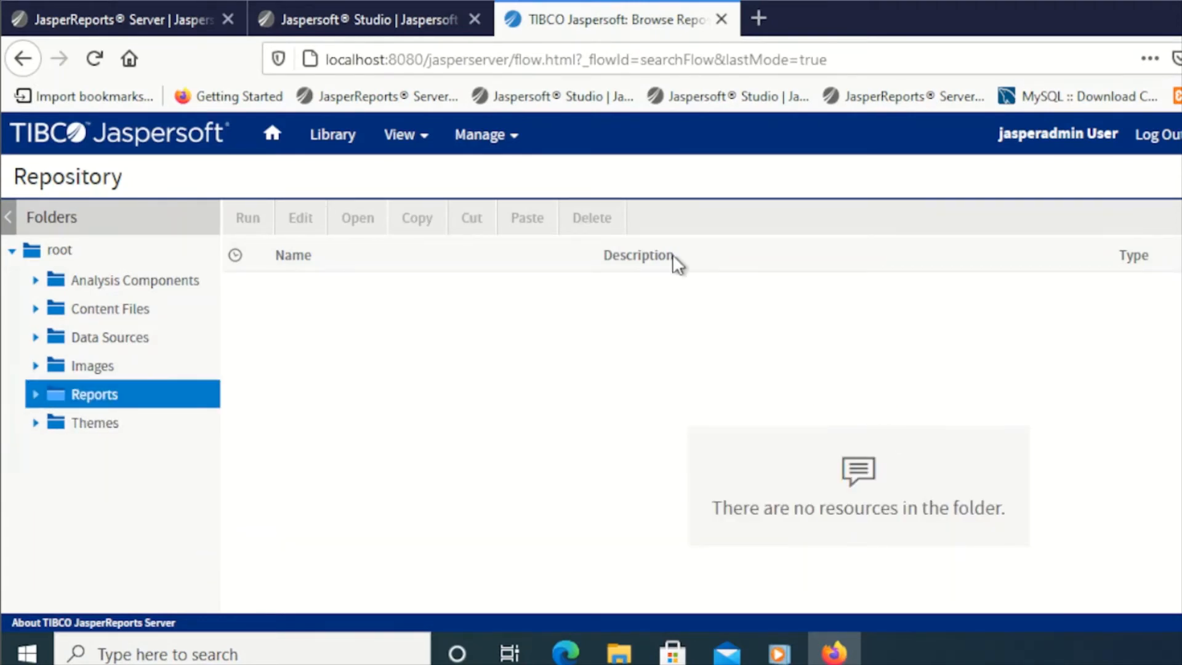
pyautogui.moveTo(442, 141)
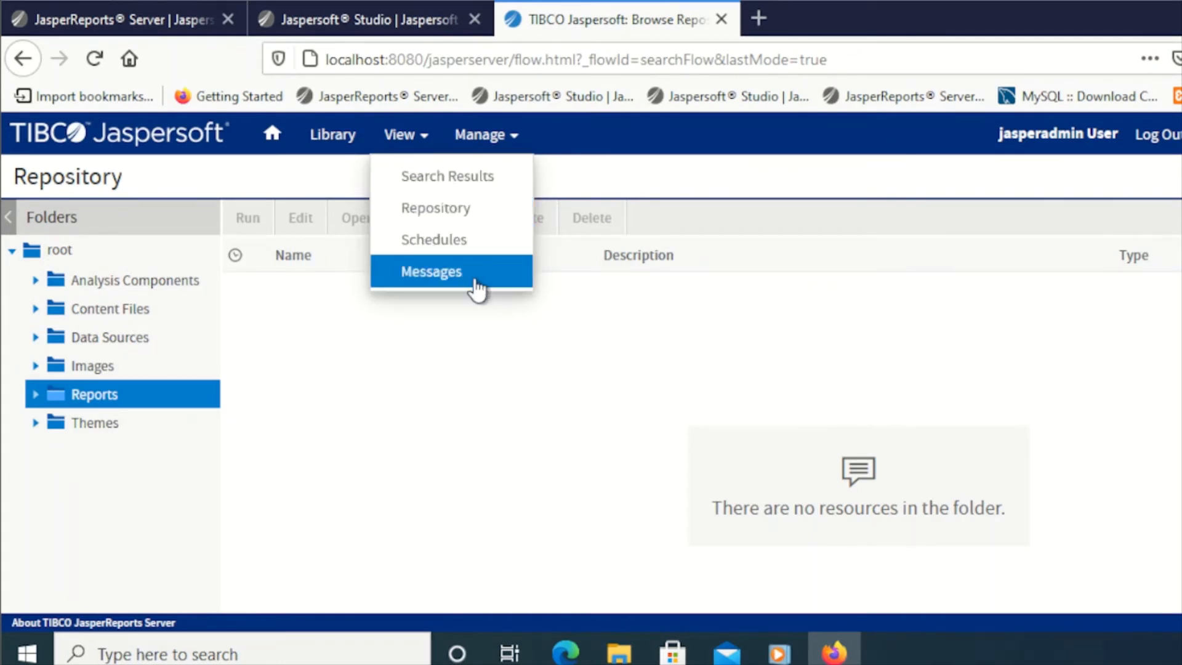
pyautogui.moveTo(493, 144)
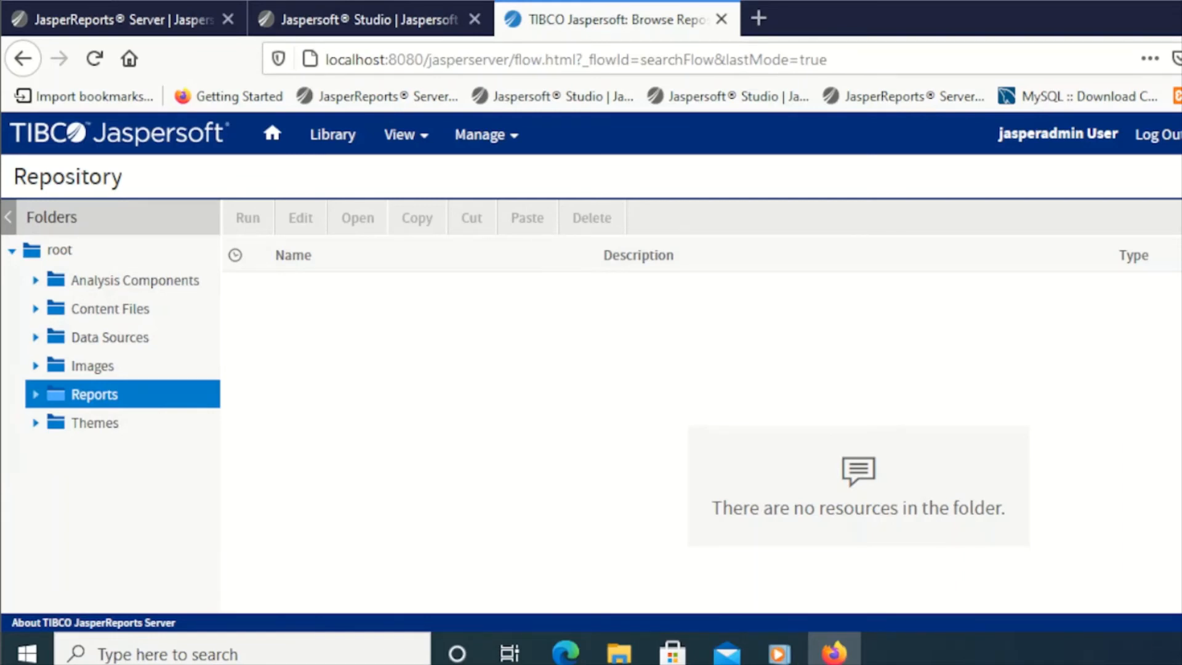
# - Switch to the Jaspersoft Studio releases page and examine its address, the 6.17.0 release notes and the download files
pyautogui.hotkey('ctrl', 'shift', 'Tab')
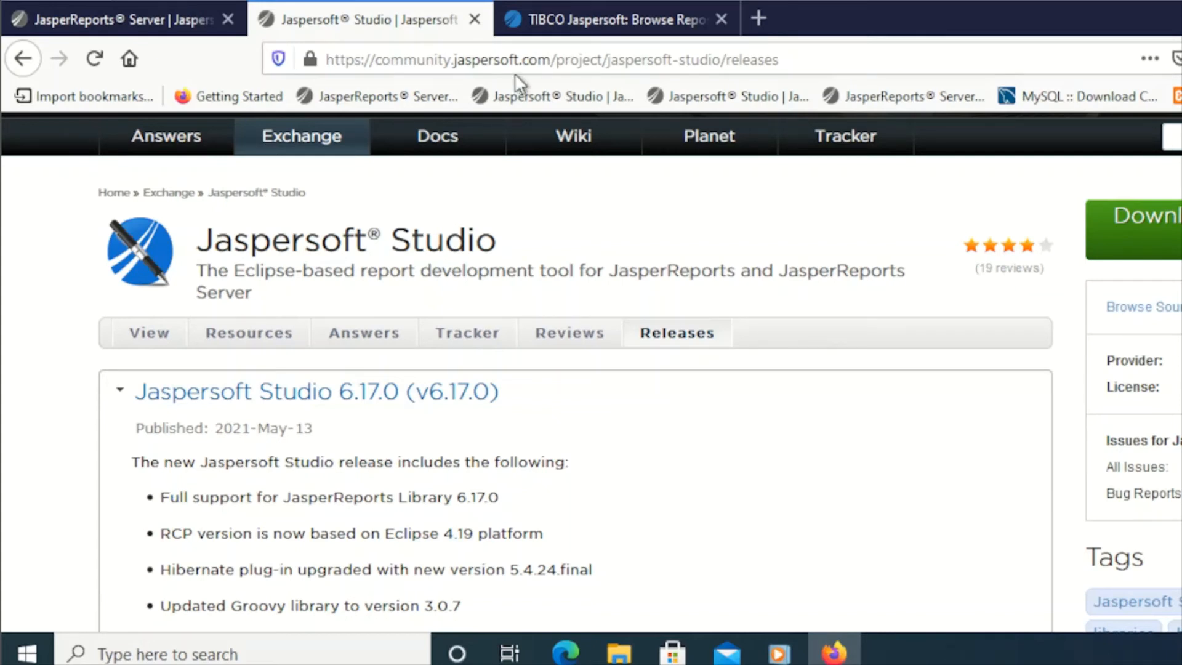
pyautogui.click(436, 60)
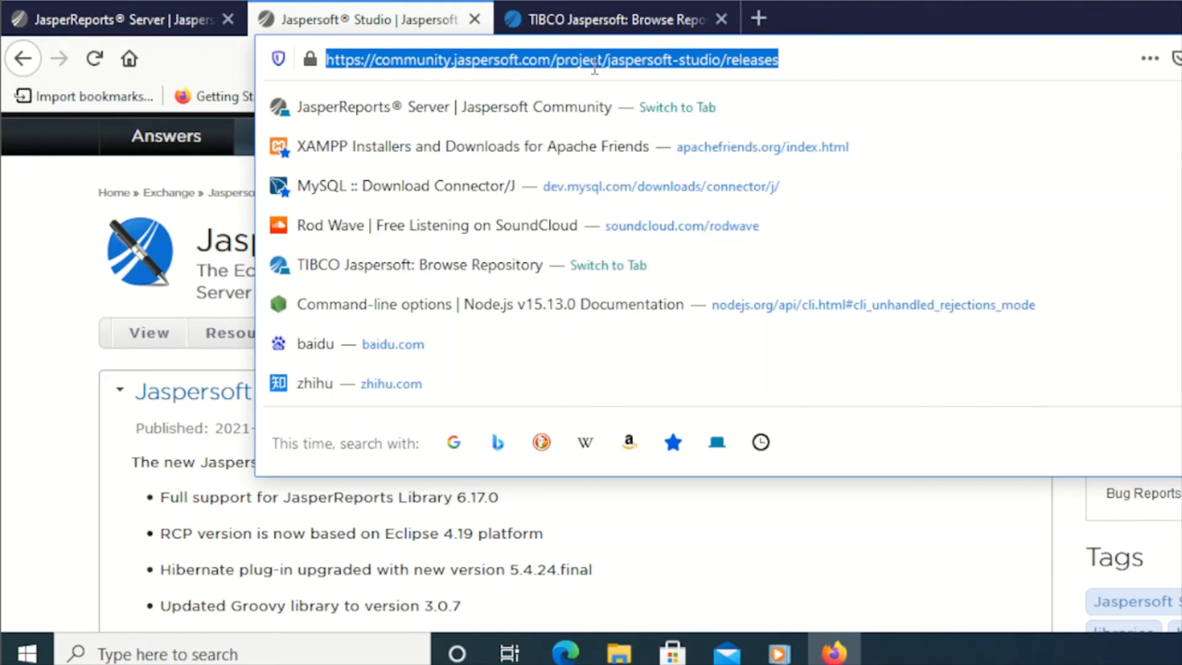
pyautogui.click(594, 64)
pyautogui.moveTo(612, 64); pyautogui.dragTo(722, 64)
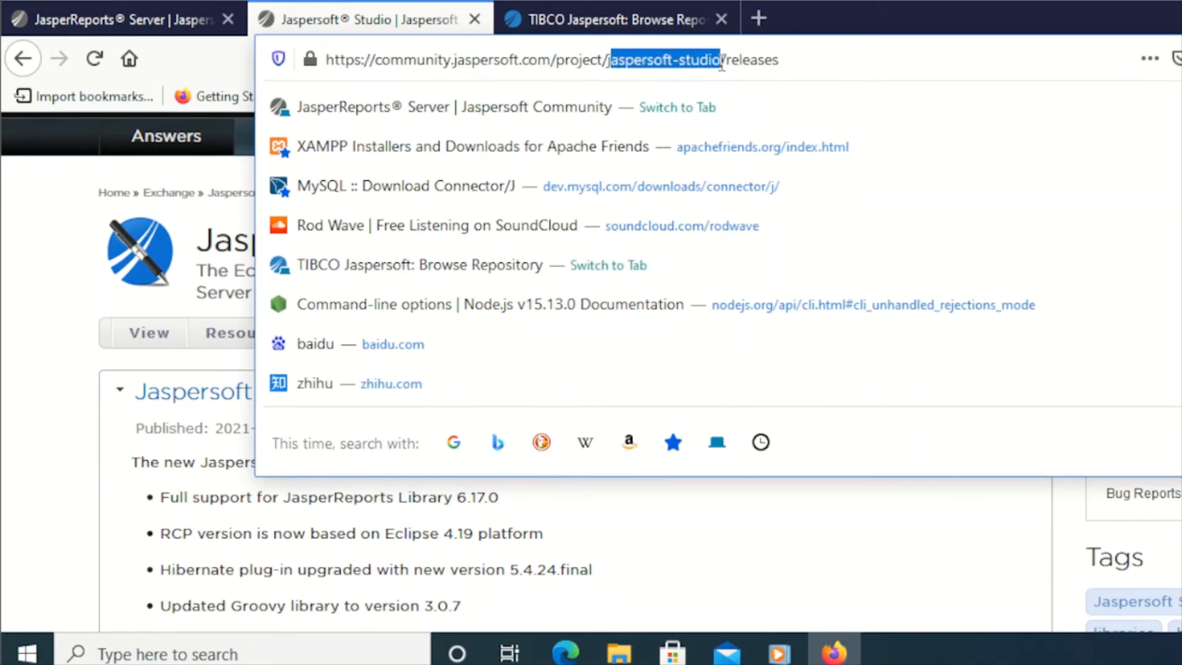
pyautogui.click(21, 286)
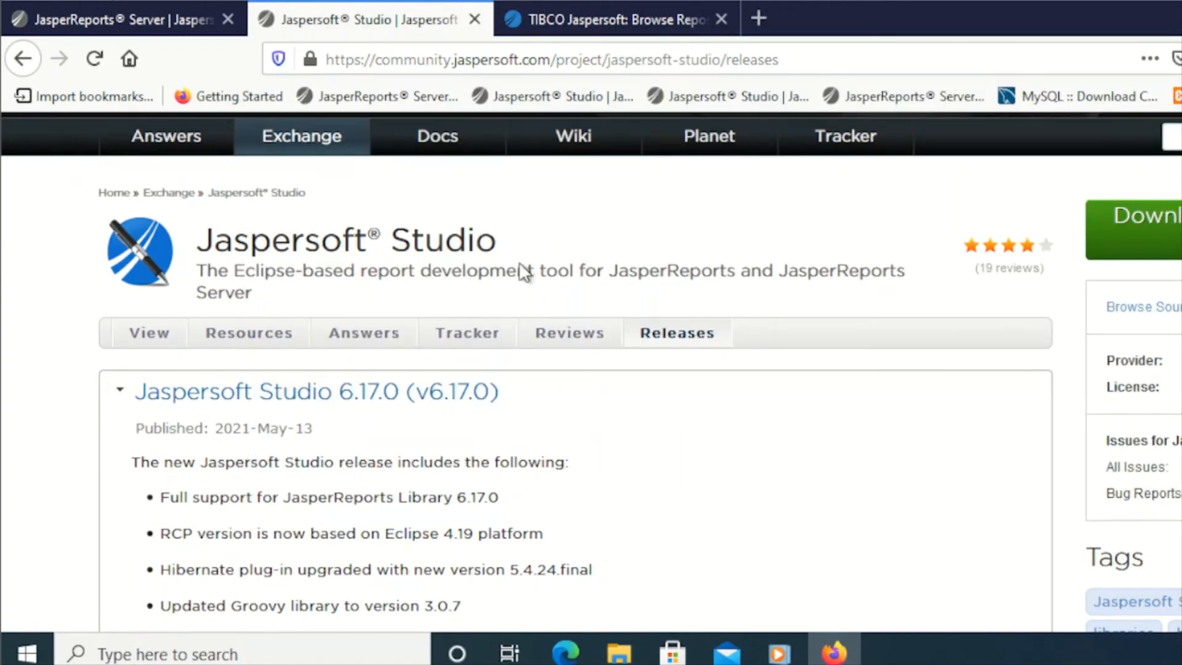
pyautogui.scroll(-3, 540, 251)
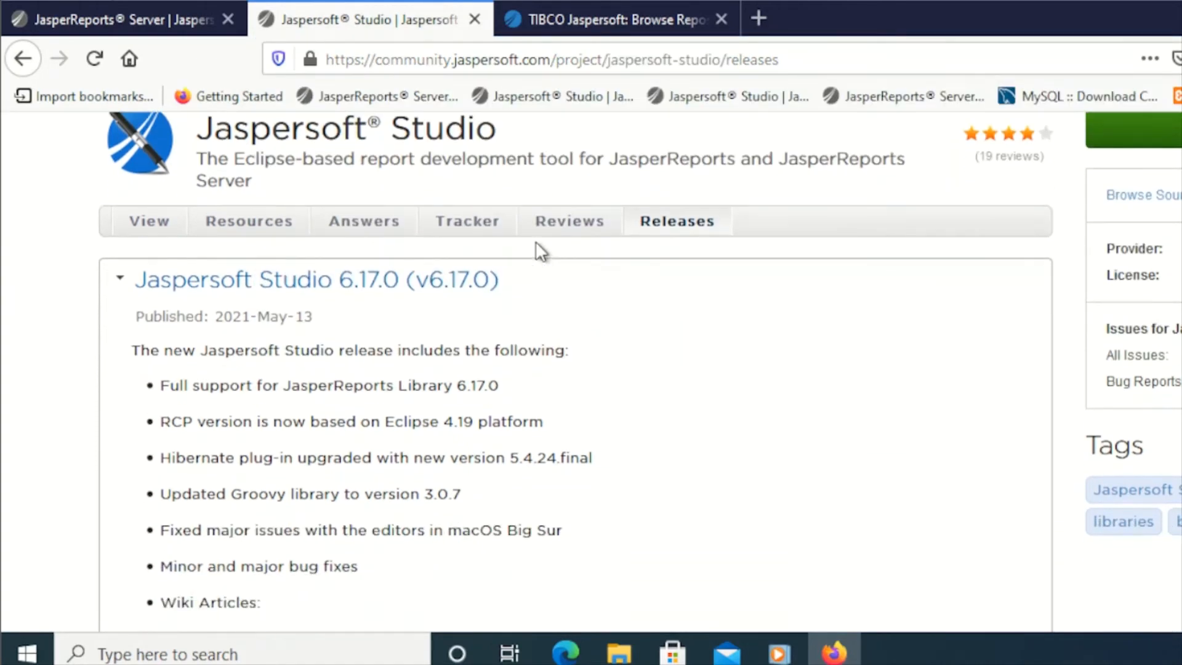
pyautogui.scroll(-12, 535, 243)
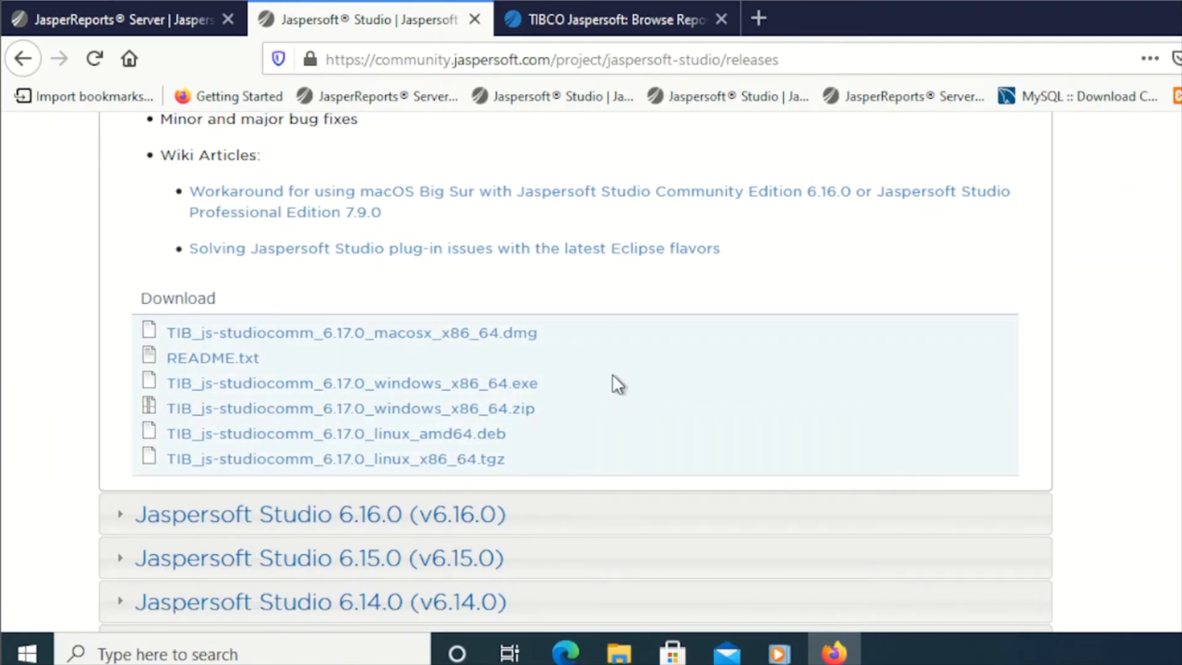
pyautogui.scroll(3, 612, 355)
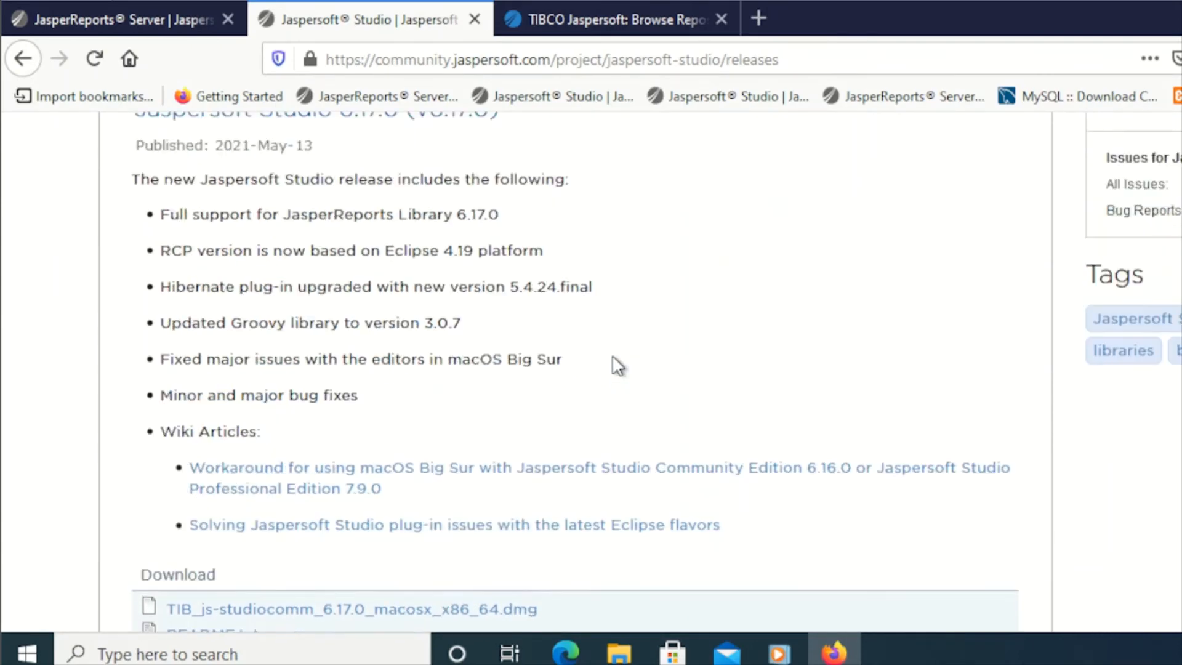
pyautogui.scroll(7, 612, 354)
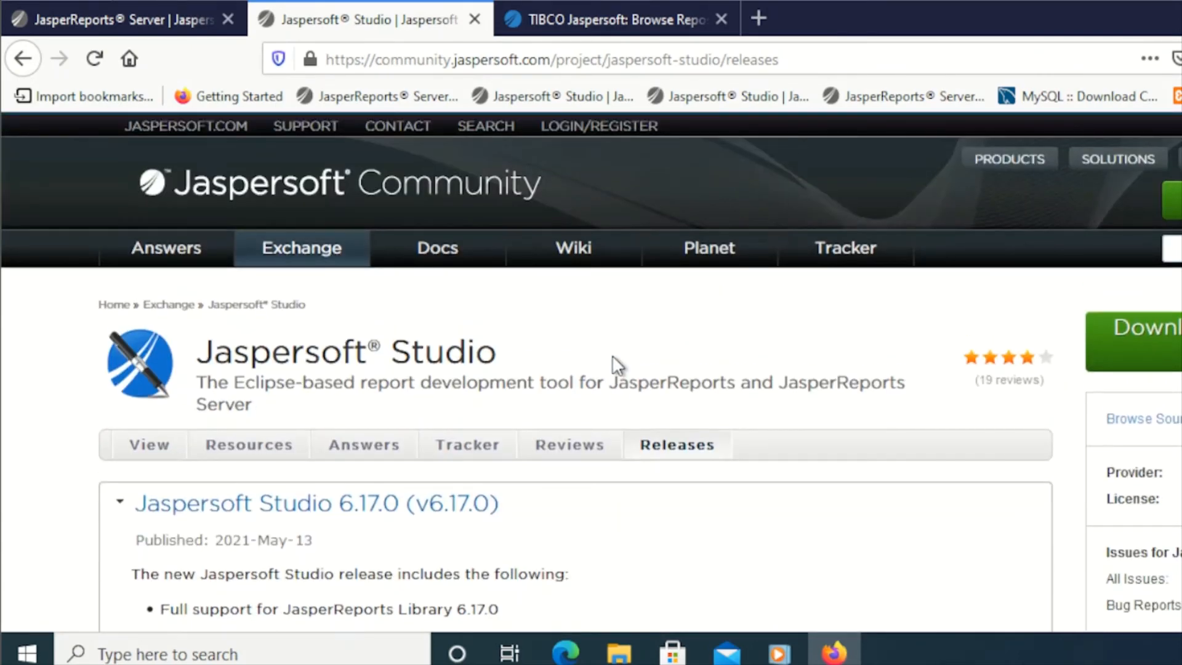
# - Run the Jaspersoft Studio_6.17.0_windows_x86_64 installer from the Jaspersoft folder in File Explorer and allow it to change the device
pyautogui.click(618, 653)
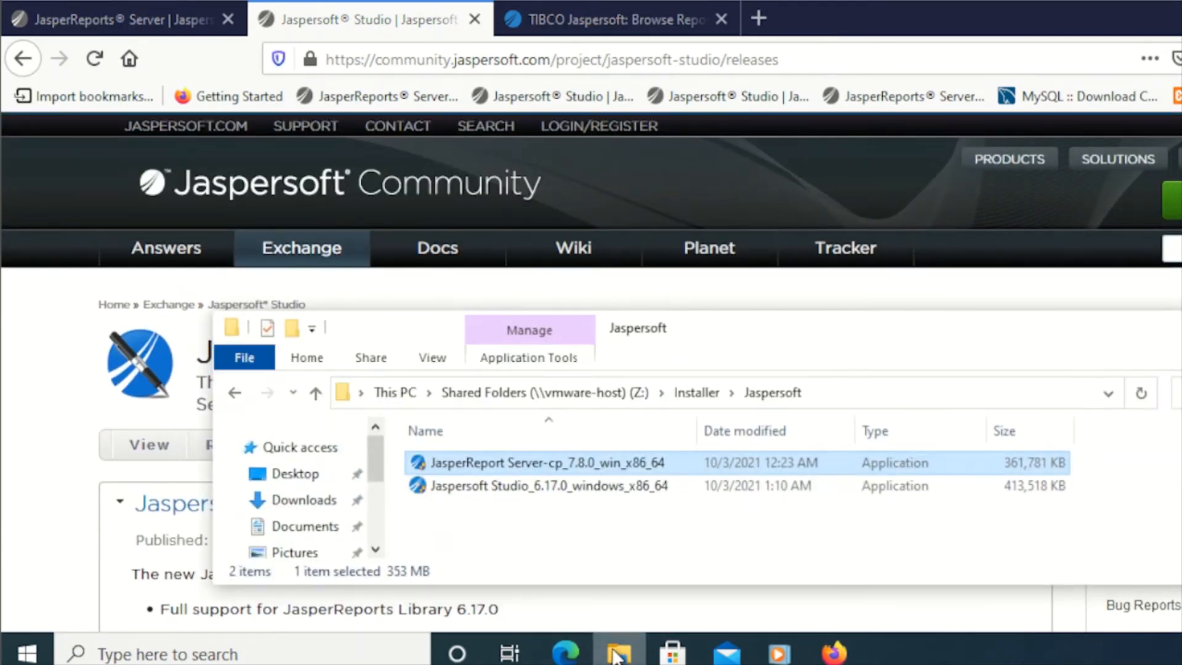
pyautogui.click(515, 486)
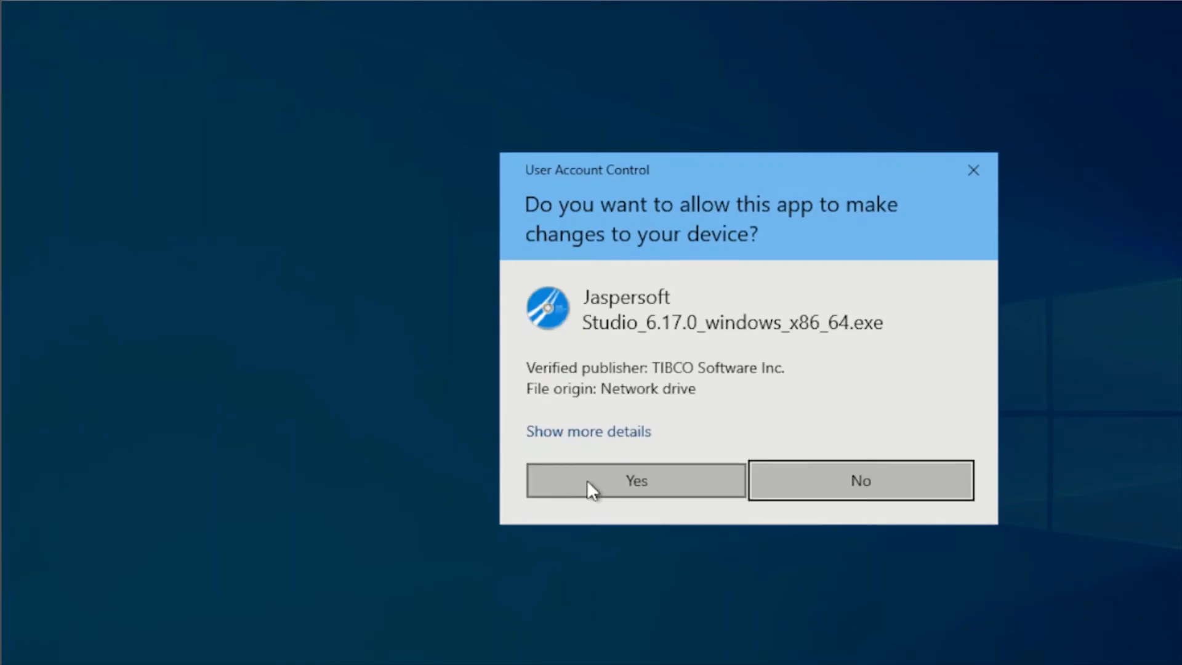
pyautogui.click(591, 490)
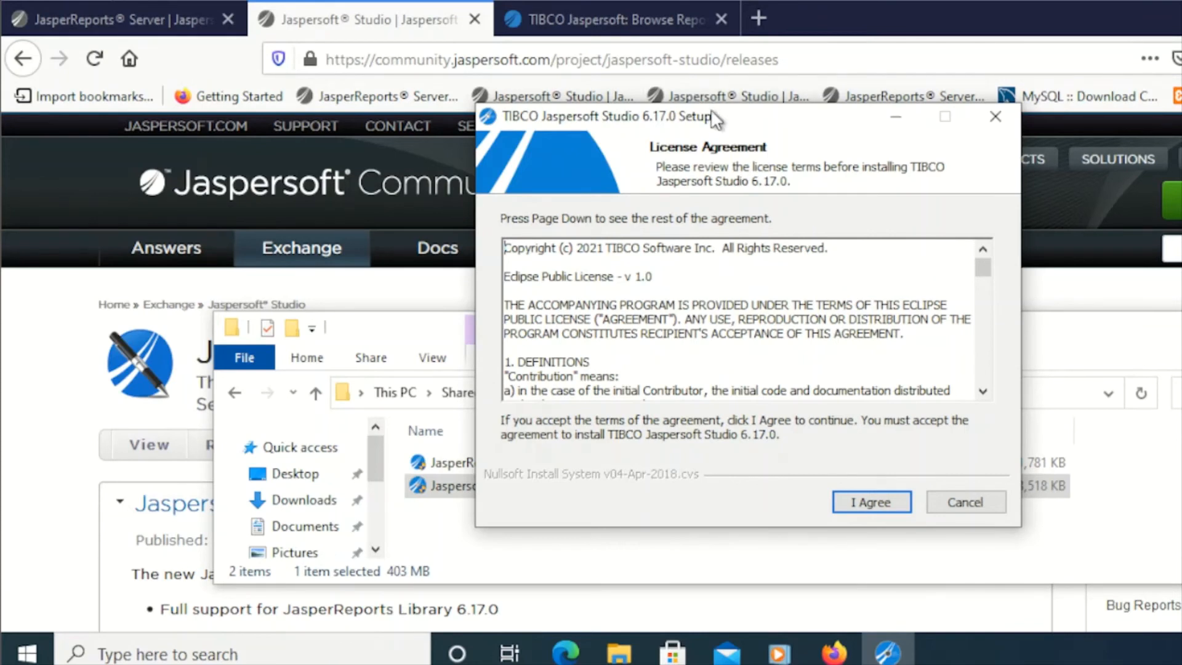
# - Accept the license agreement and install Jaspersoft Studio in C:\Program Files\TIBCO\Jaspersoft Studio-6.17.0
pyautogui.moveTo(714, 118); pyautogui.dragTo(676, 130)
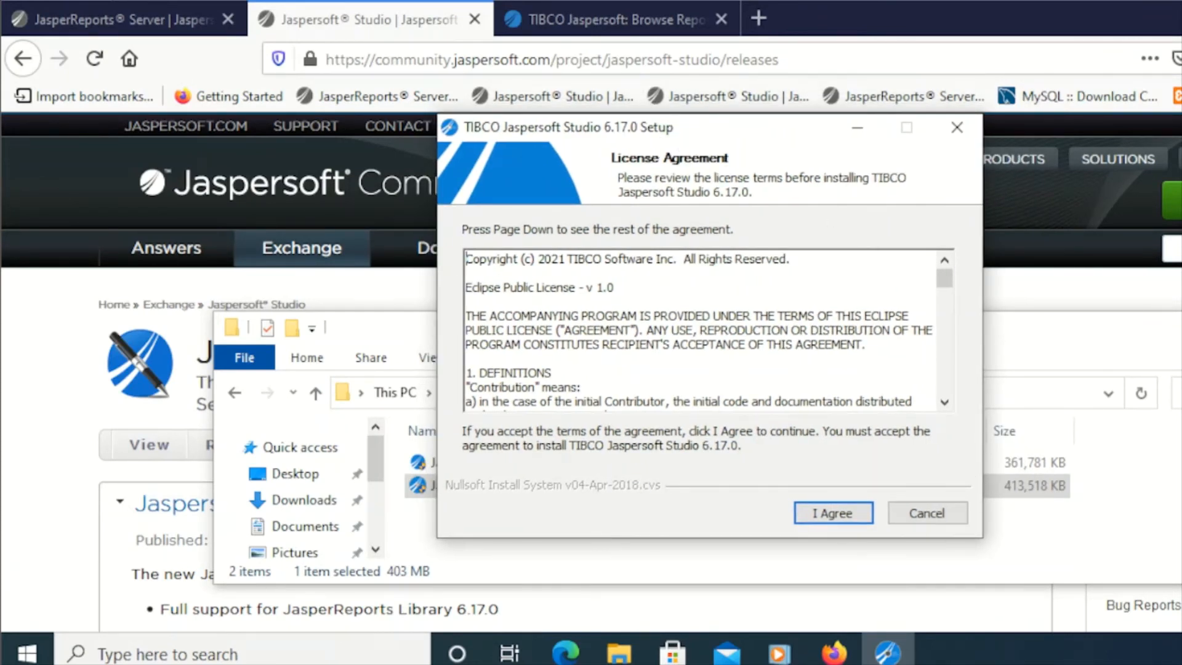
pyautogui.moveTo(662, 131); pyautogui.dragTo(541, 138)
pyautogui.moveTo(834, 652)
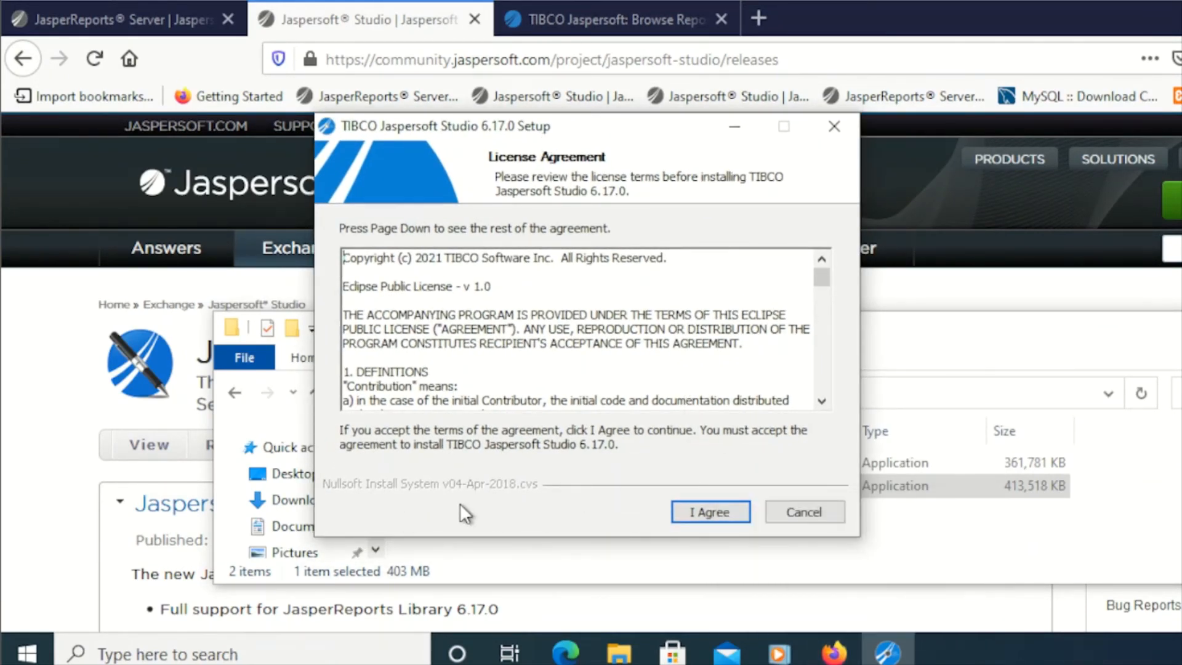
pyautogui.click(689, 506)
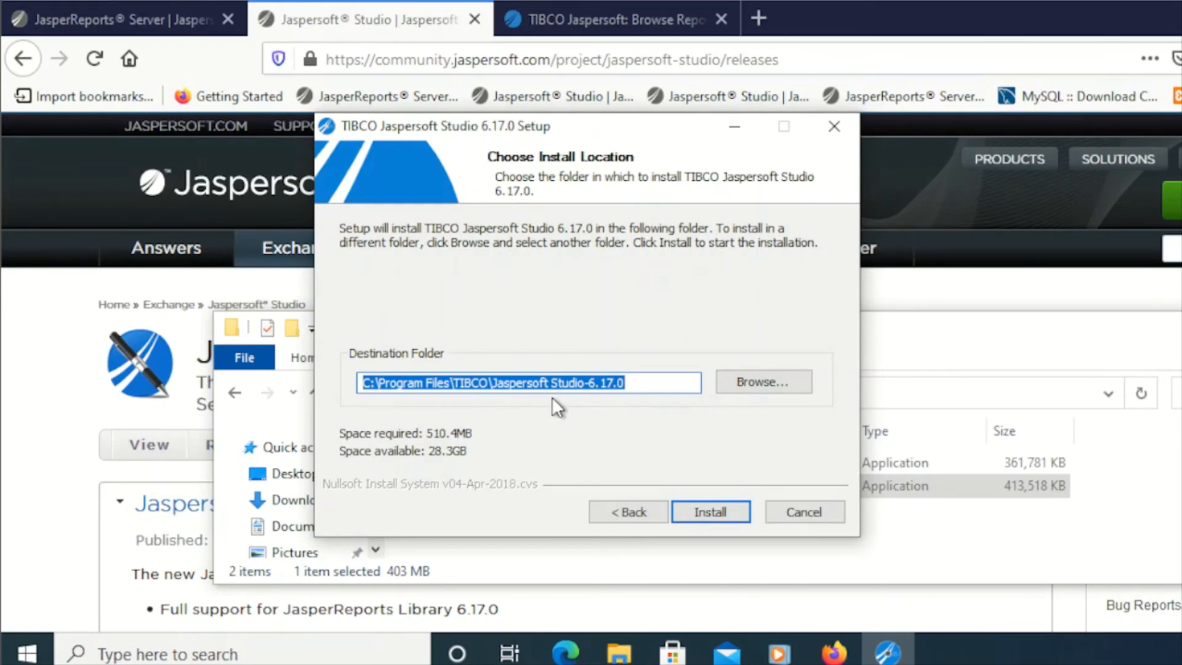
pyautogui.click(718, 511)
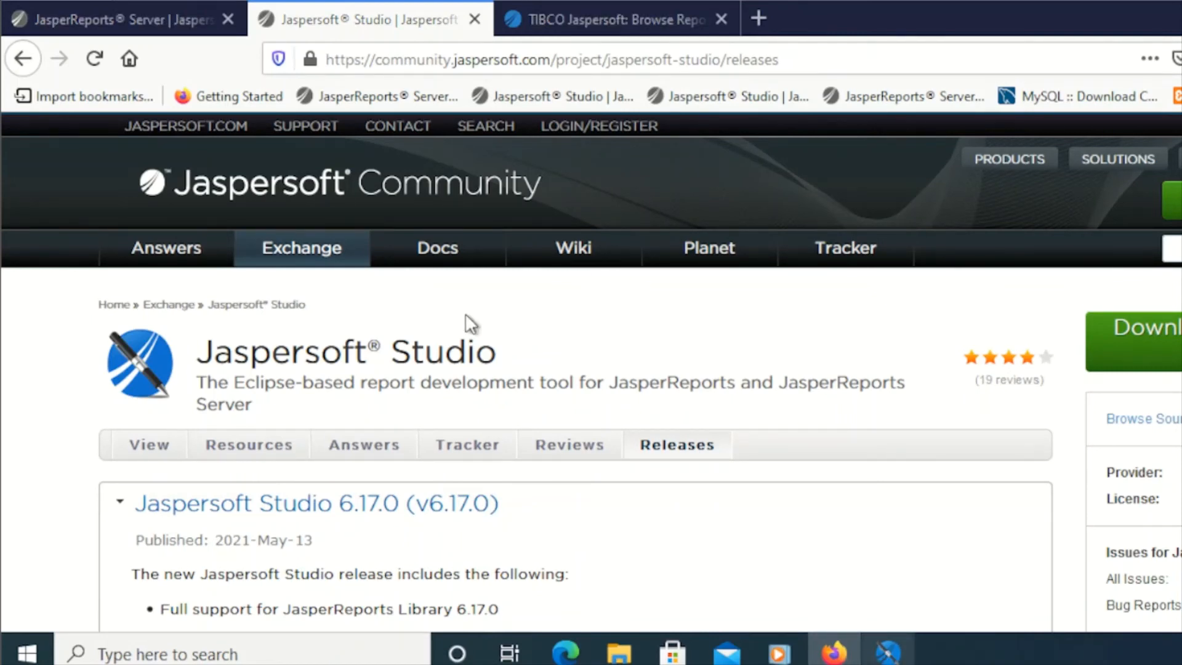
# - Switch to Jaspersoft Studio and go from its Welcome page to the report design workspace through Get Started
pyautogui.click(887, 652)
pyautogui.scroll(-2, 572, 494)
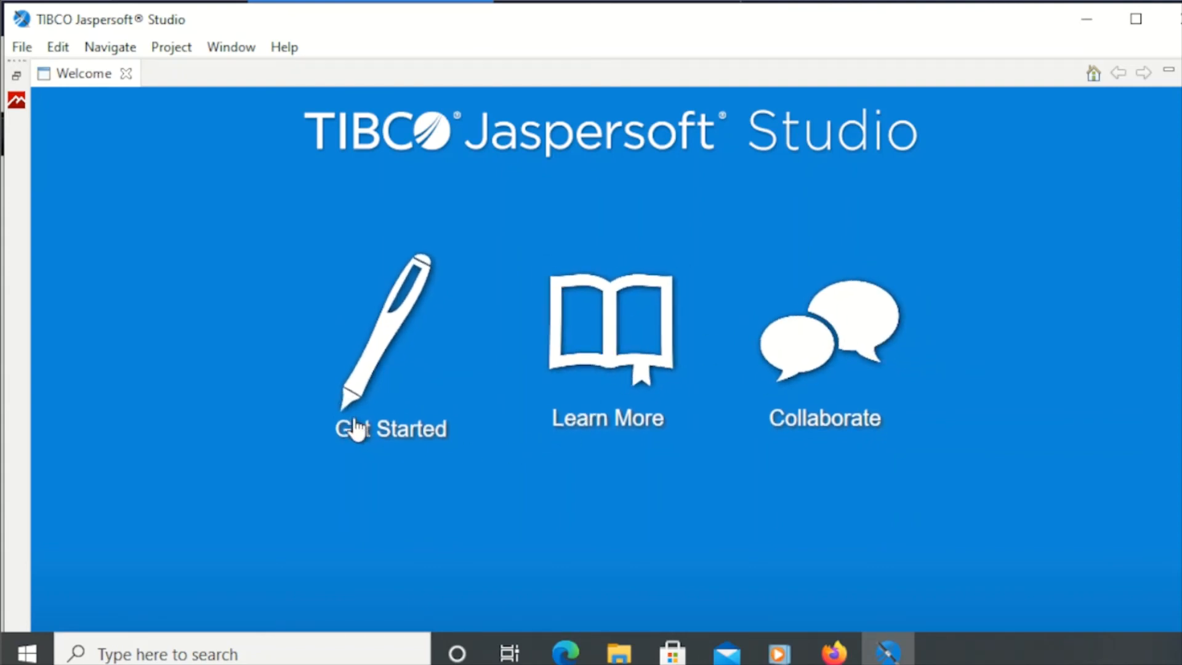
pyautogui.click(377, 400)
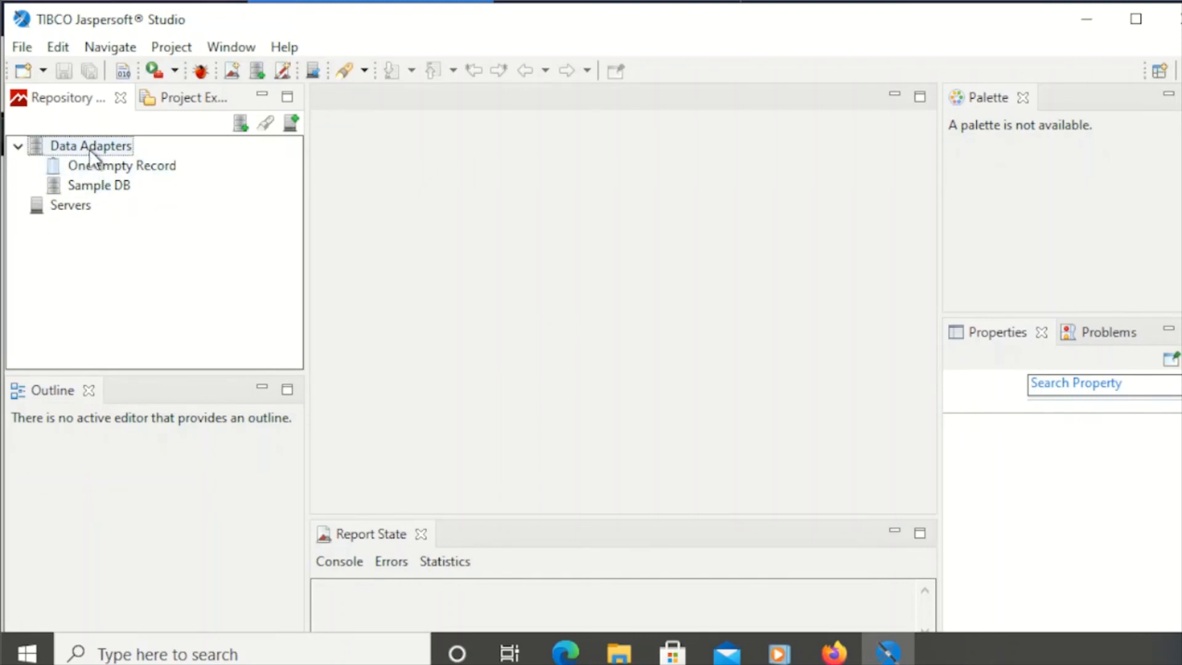
# - Open the Sample DB data adapter for editing and try the MySQL (org.gjt.mm.mysql.Driver) JDBC driver
pyautogui.click(117, 151)
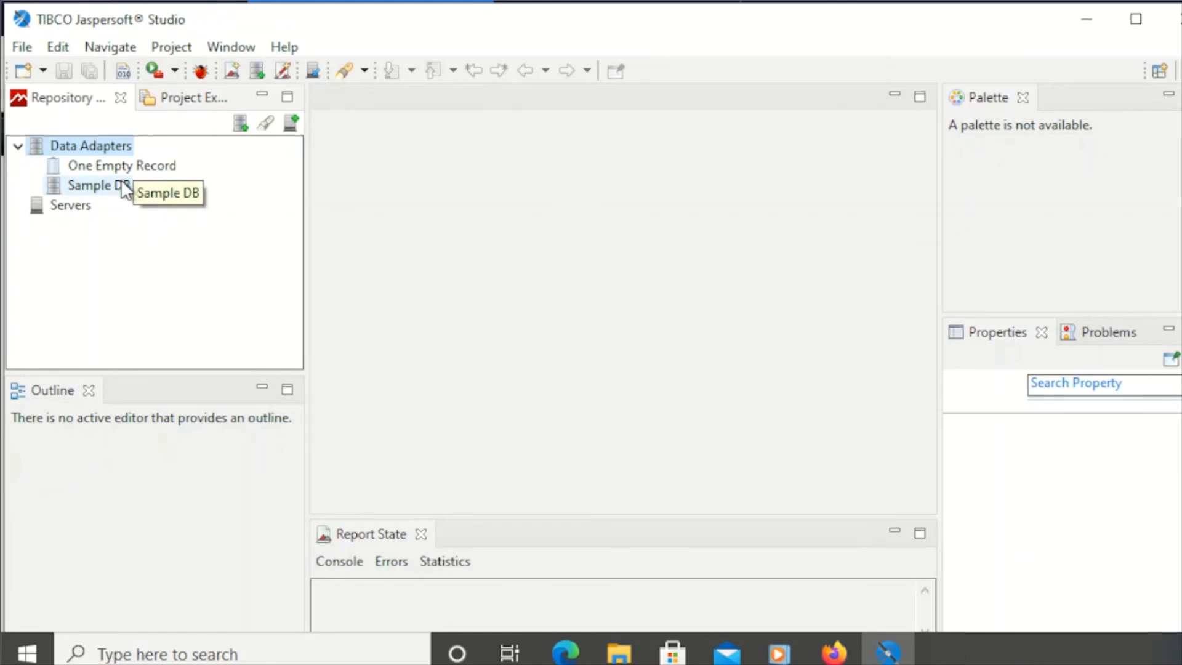
pyautogui.click(101, 186)
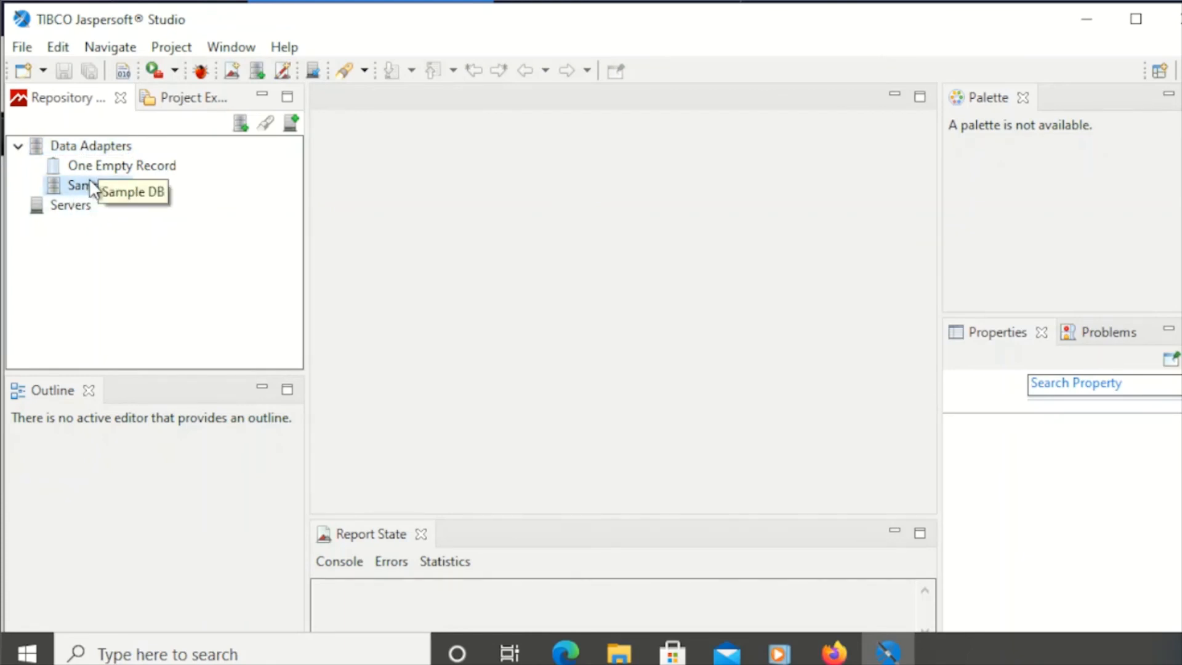
pyautogui.rightClick(90, 187)
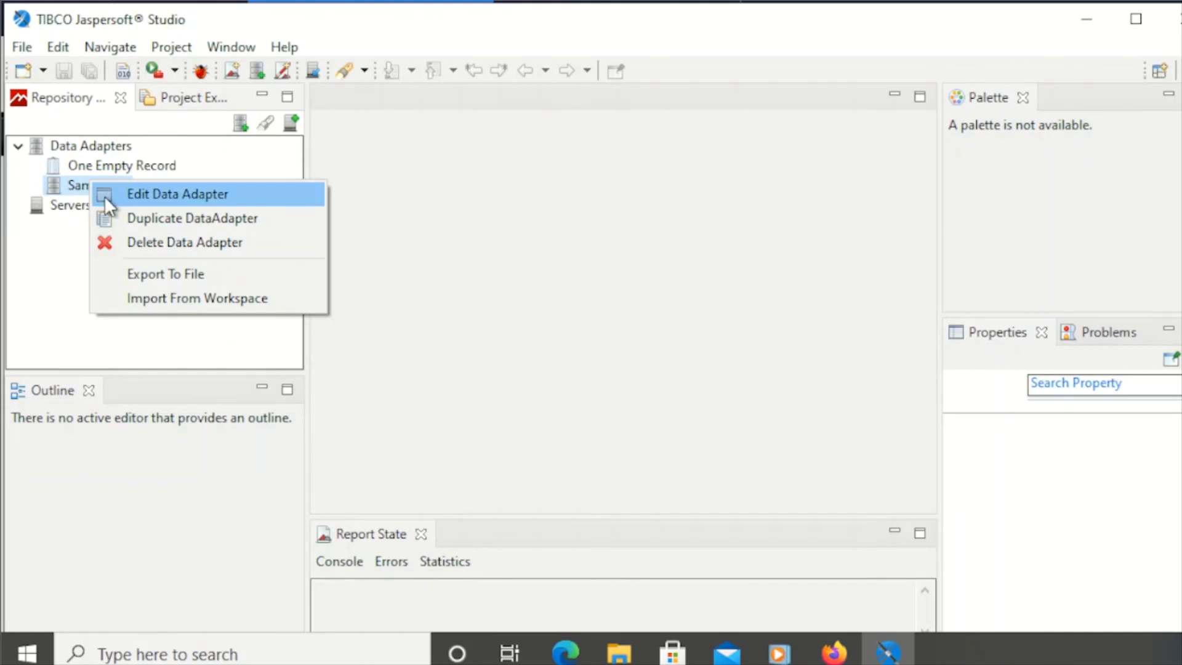
pyautogui.click(105, 195)
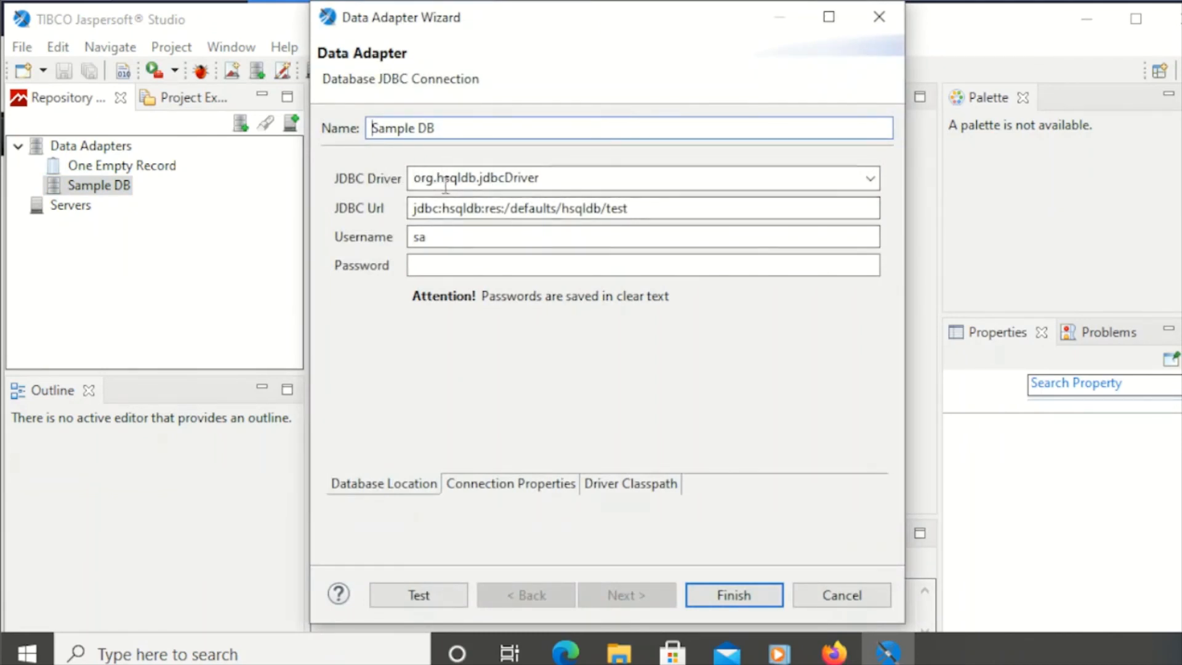
pyautogui.click(863, 177)
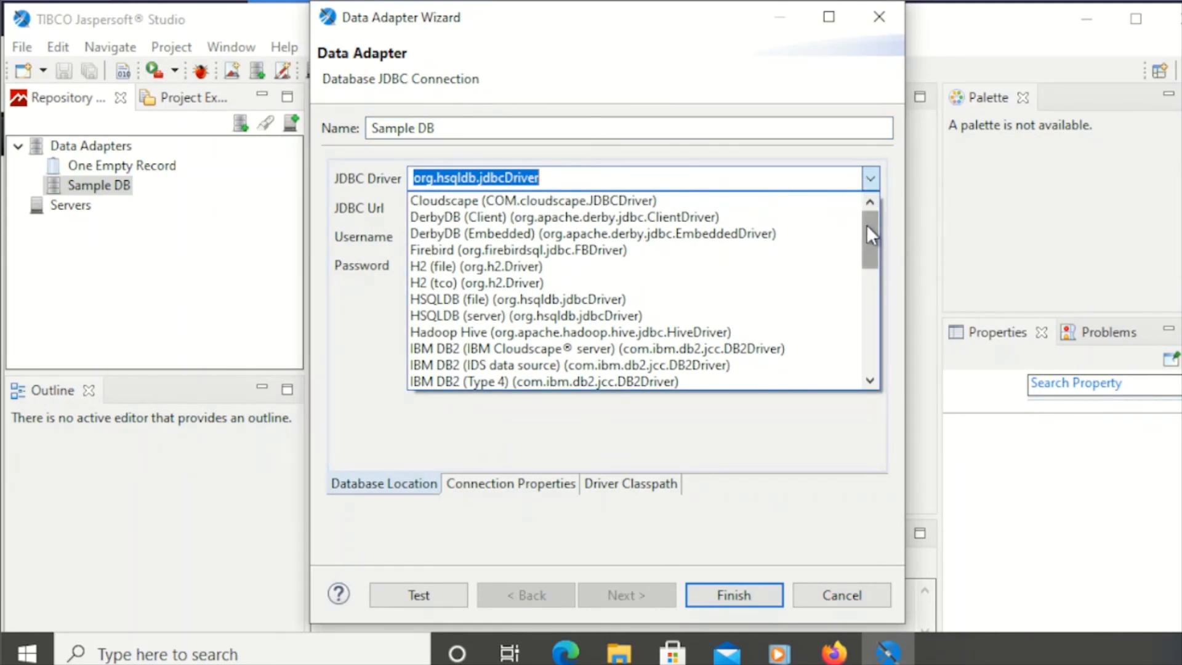
pyautogui.moveTo(869, 234)
pyautogui.mouseDown()
pyautogui.moveTo(869, 358)
pyautogui.moveTo(868, 213)
pyautogui.mouseUp()
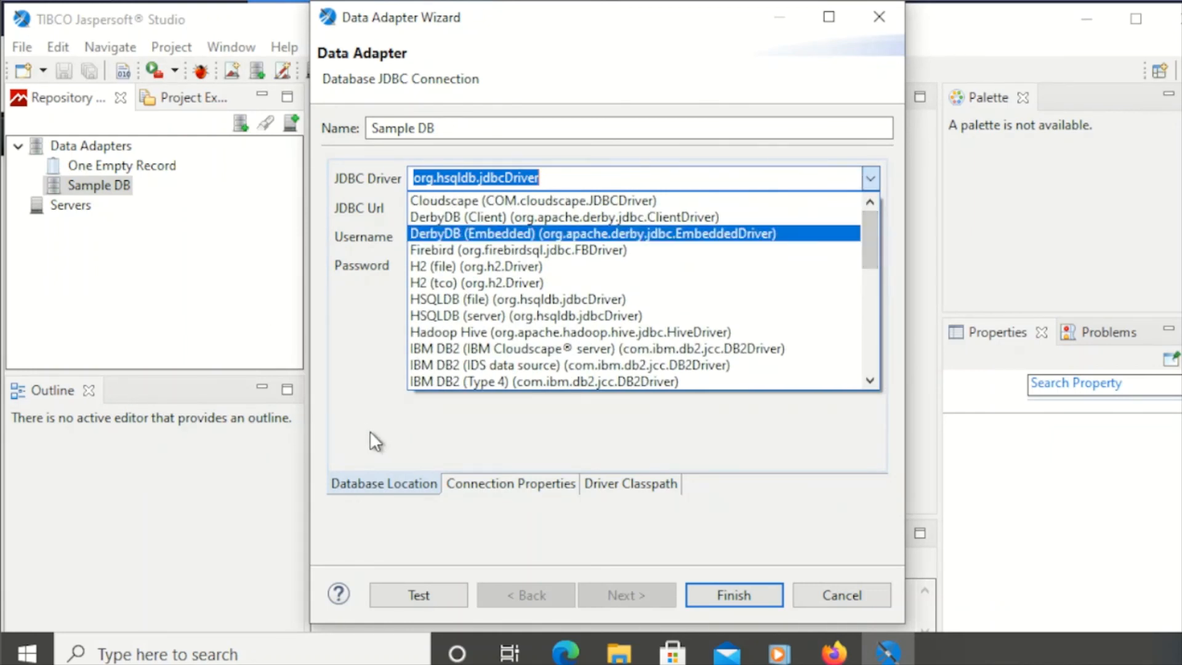
pyautogui.scroll(-3, 578, 268)
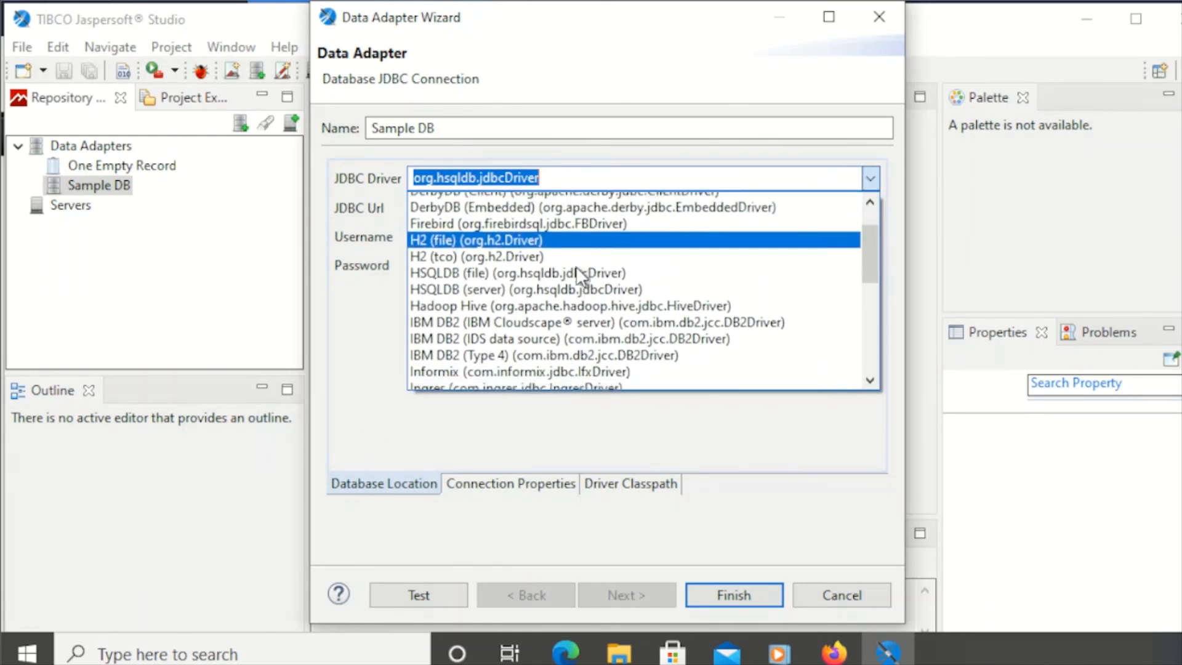
pyautogui.scroll(-2, 571, 277)
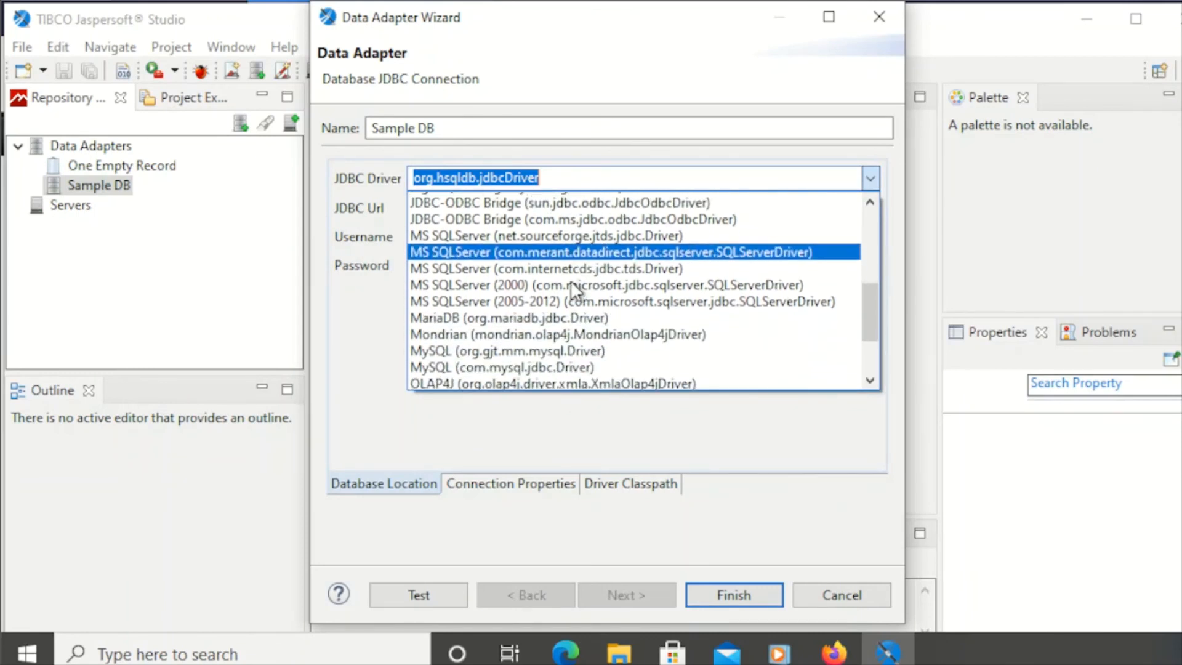
pyautogui.click(507, 337)
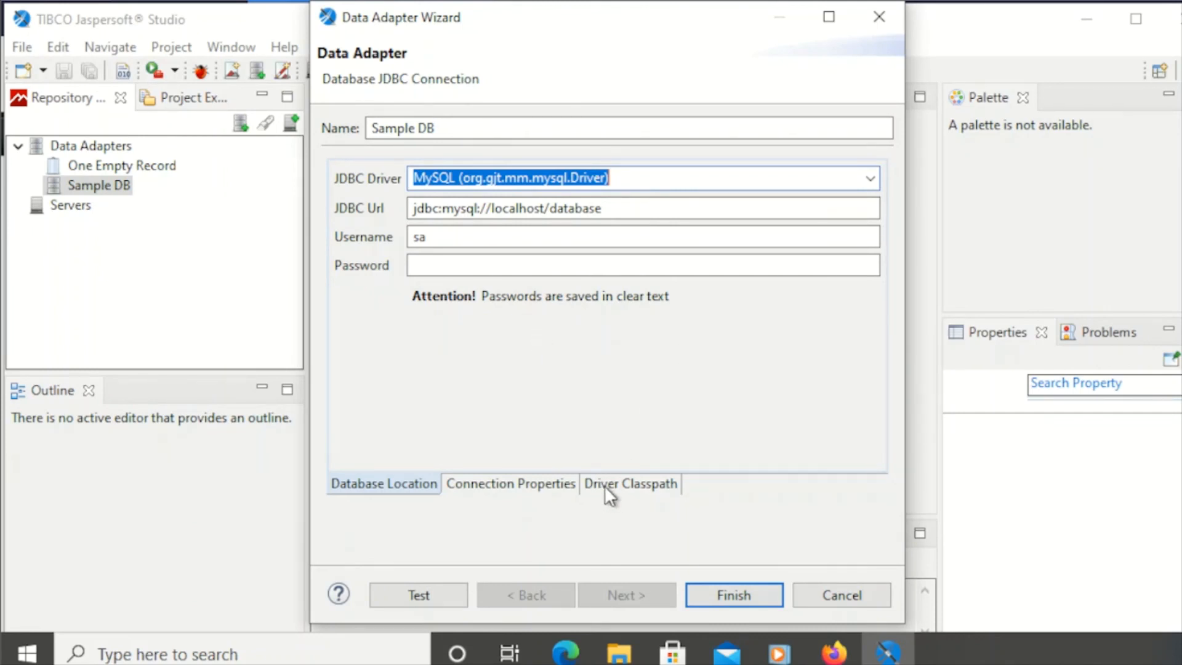
# - Look at where driver JAR files are added to the Sample DB adapter's classpath, and cancel the adapter edit
pyautogui.click(628, 483)
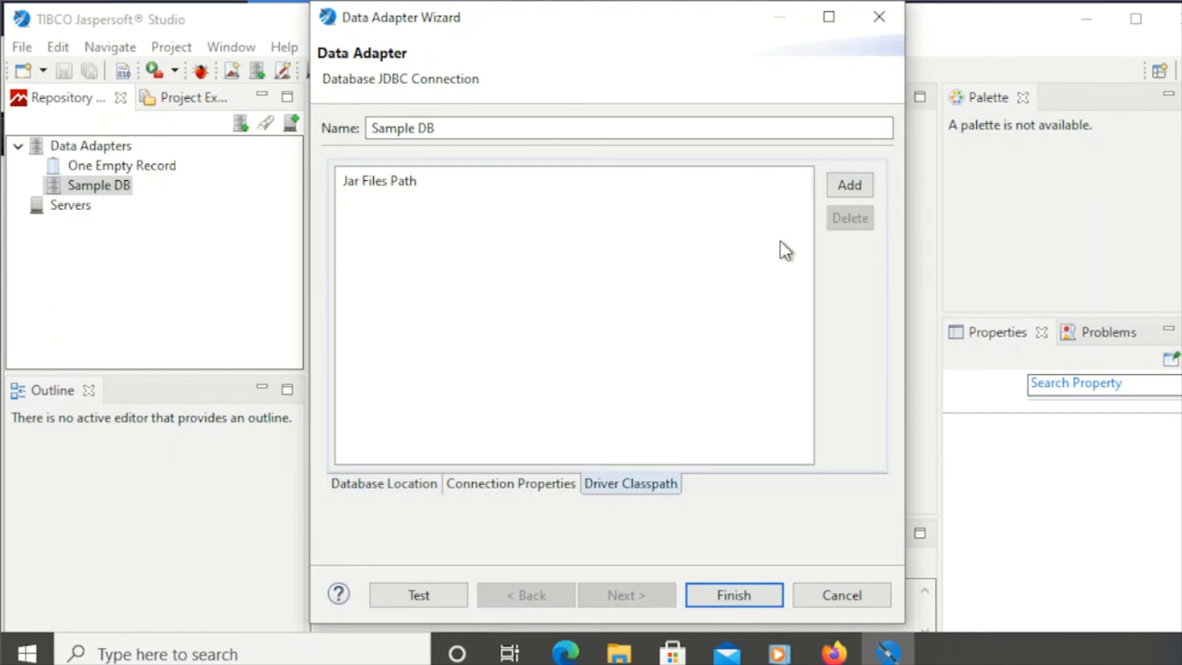
pyautogui.click(859, 184)
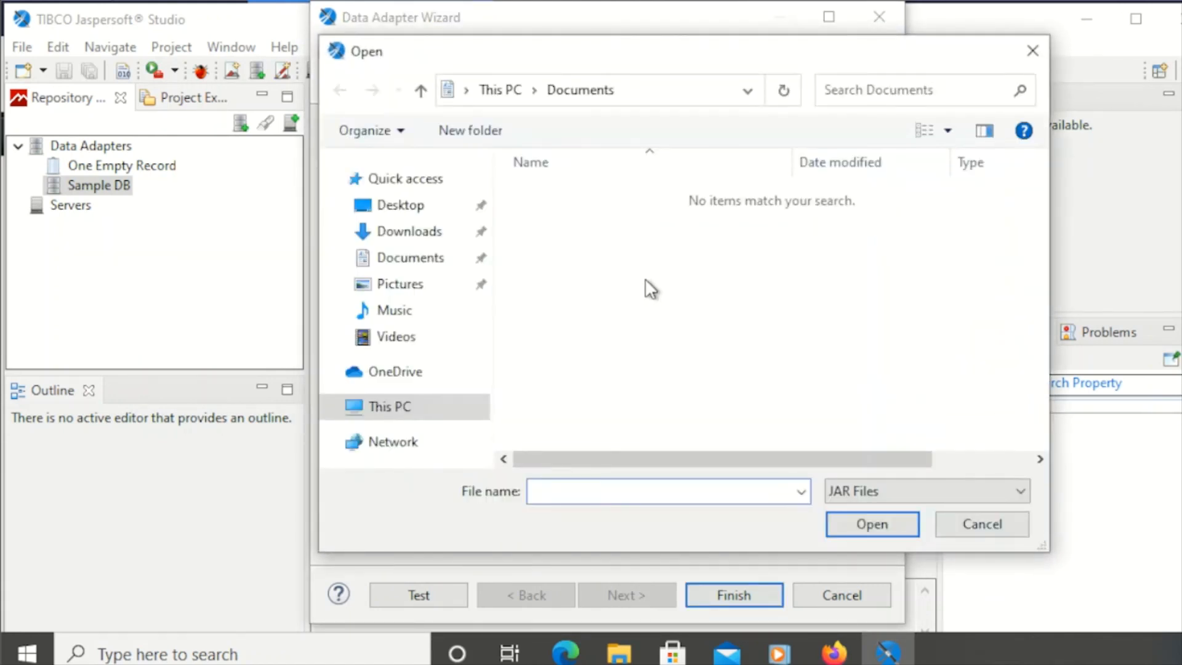
pyautogui.click(962, 523)
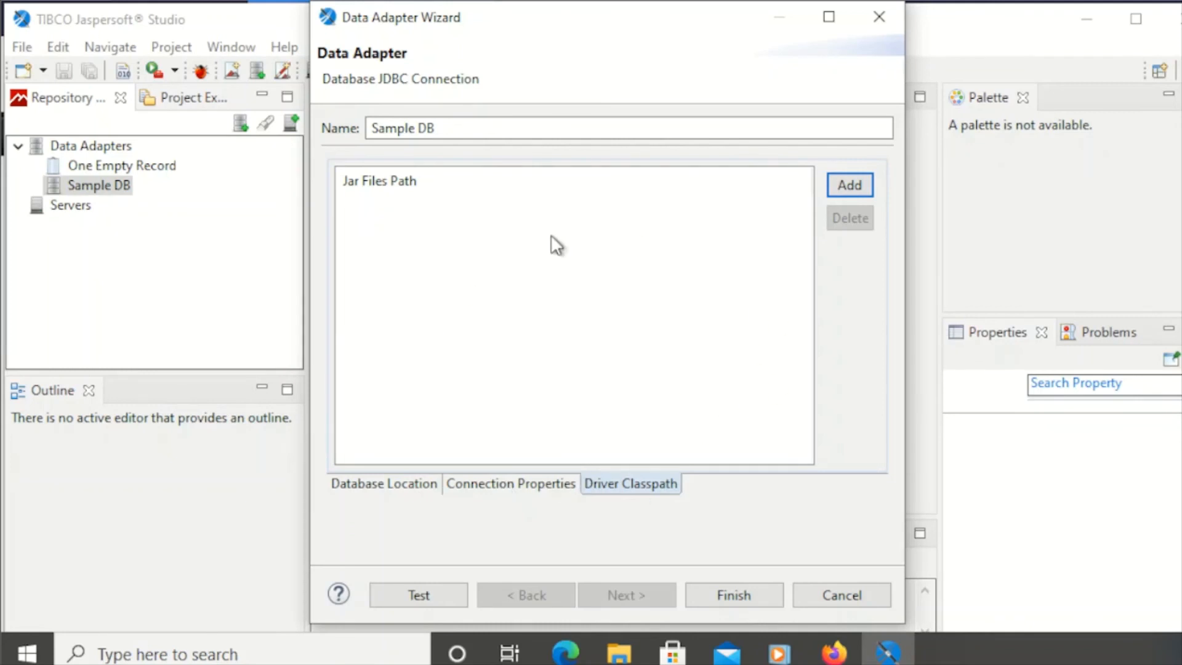
pyautogui.click(394, 483)
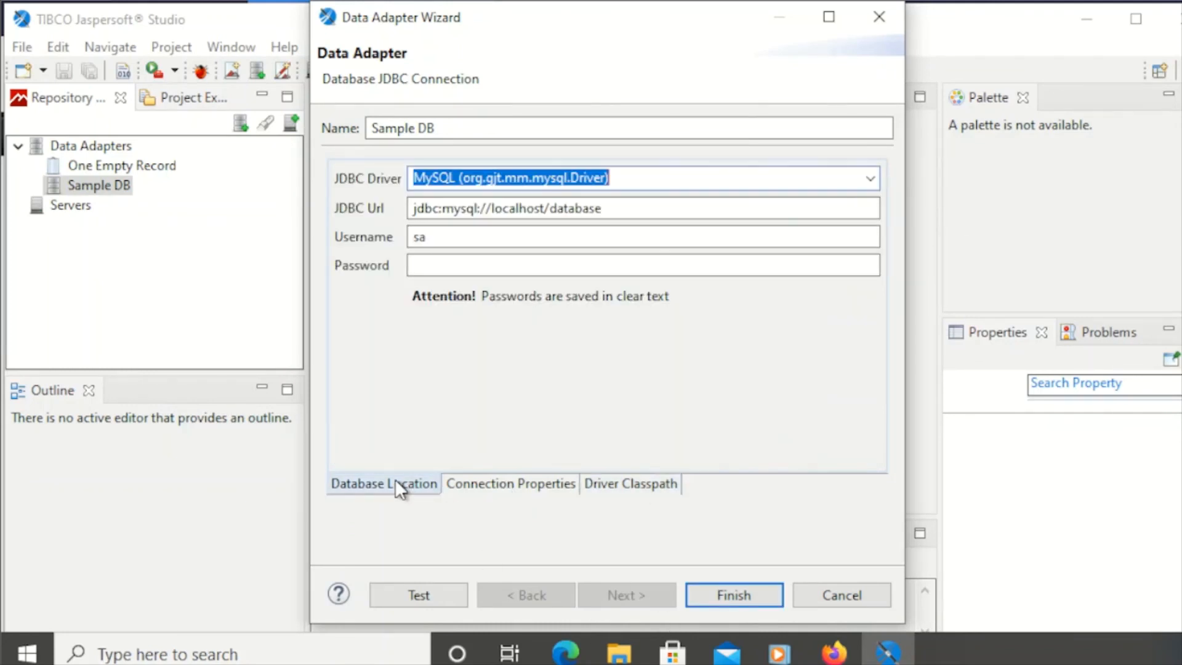
pyautogui.click(853, 599)
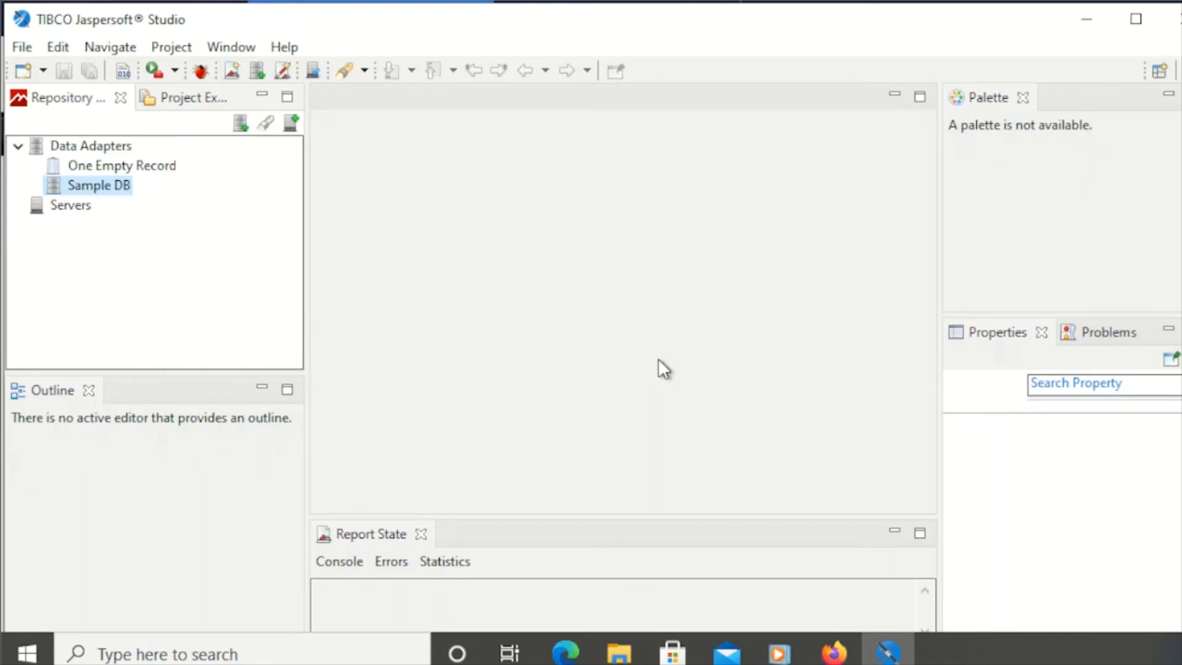
# - Start a JasperReports Server connection under Servers with jasperadmin as the user and fill in the account password
pyautogui.rightClick(69, 204)
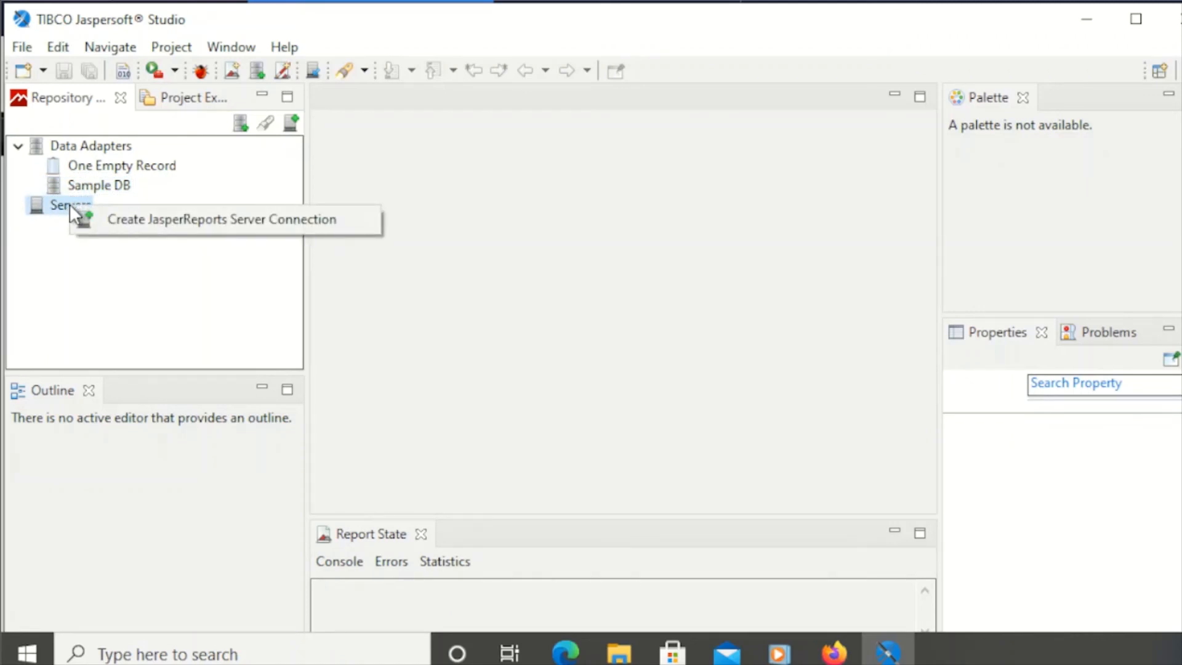
pyautogui.rightClick(50, 202)
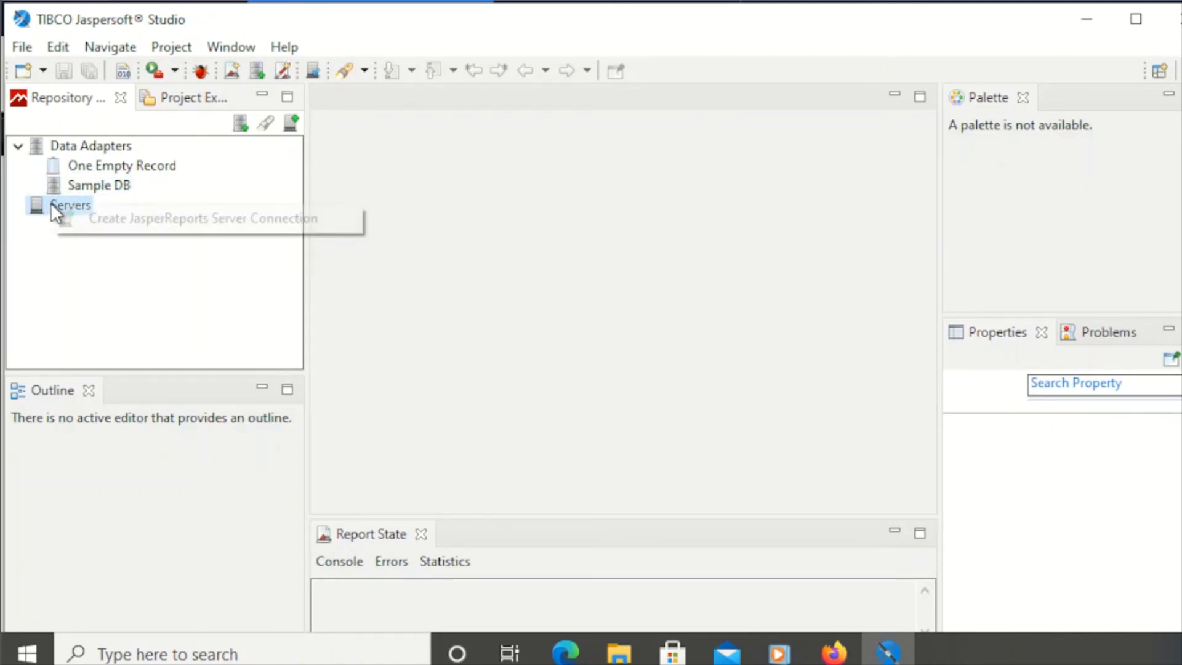
pyautogui.click(86, 222)
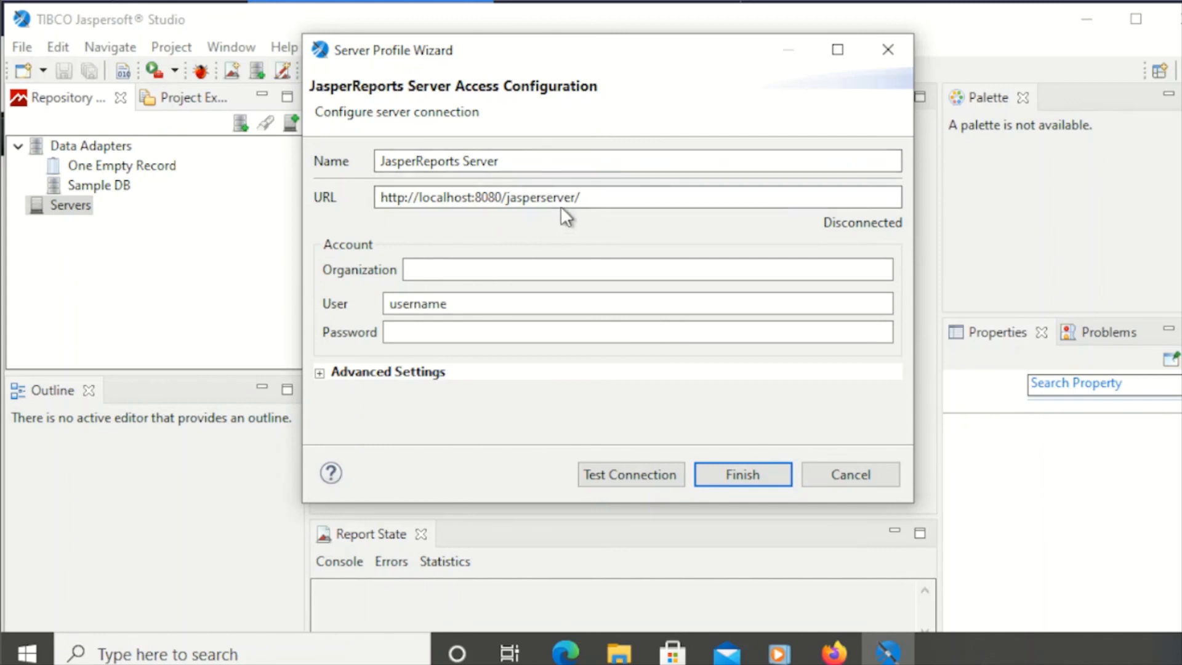
pyautogui.moveTo(464, 303); pyautogui.dragTo(337, 304)
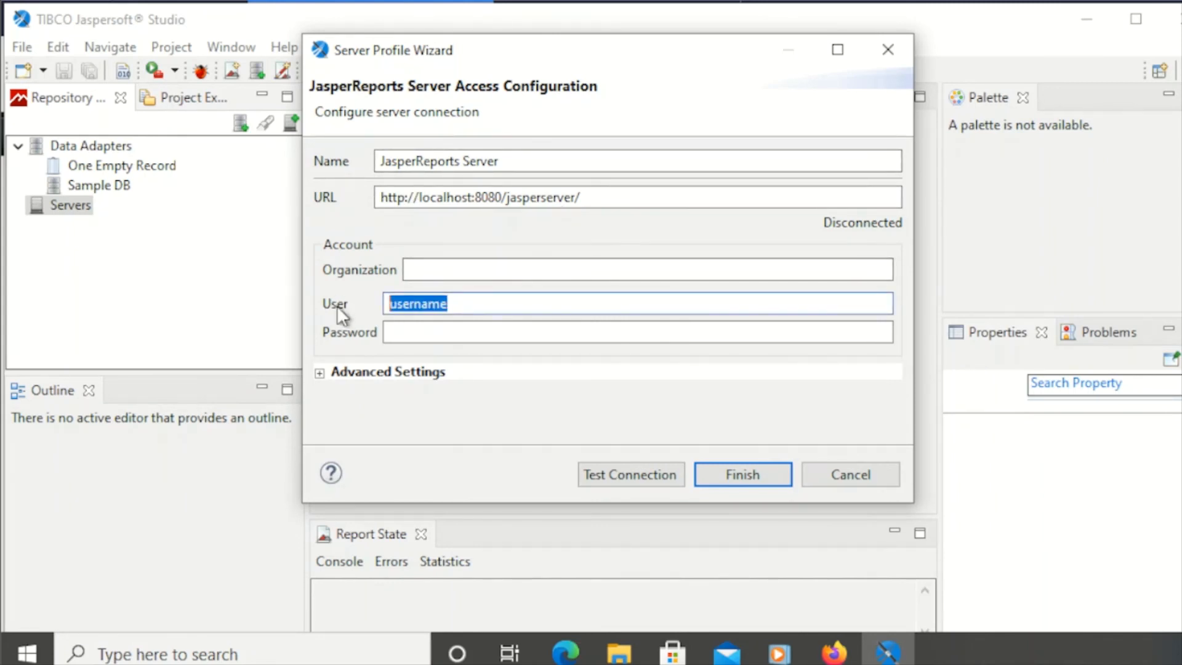
pyautogui.write('jas')
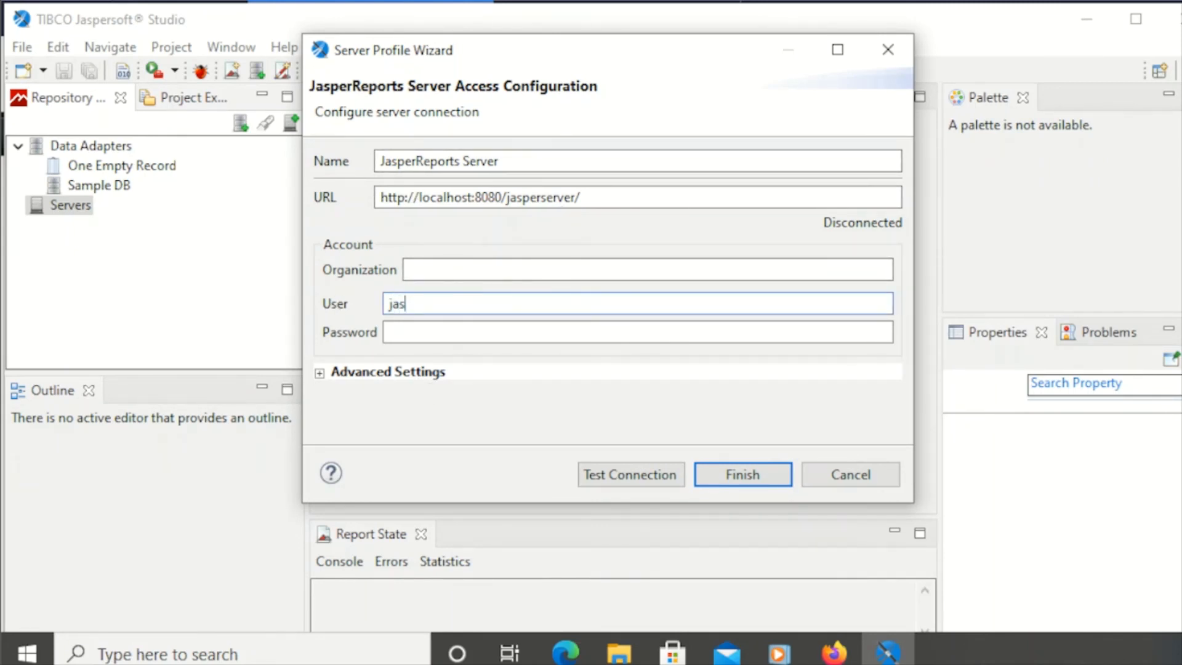
pyautogui.write('peradmin')
pyautogui.moveTo(471, 303); pyautogui.dragTo(344, 305)
pyautogui.hotkey('ctrl', 'c')
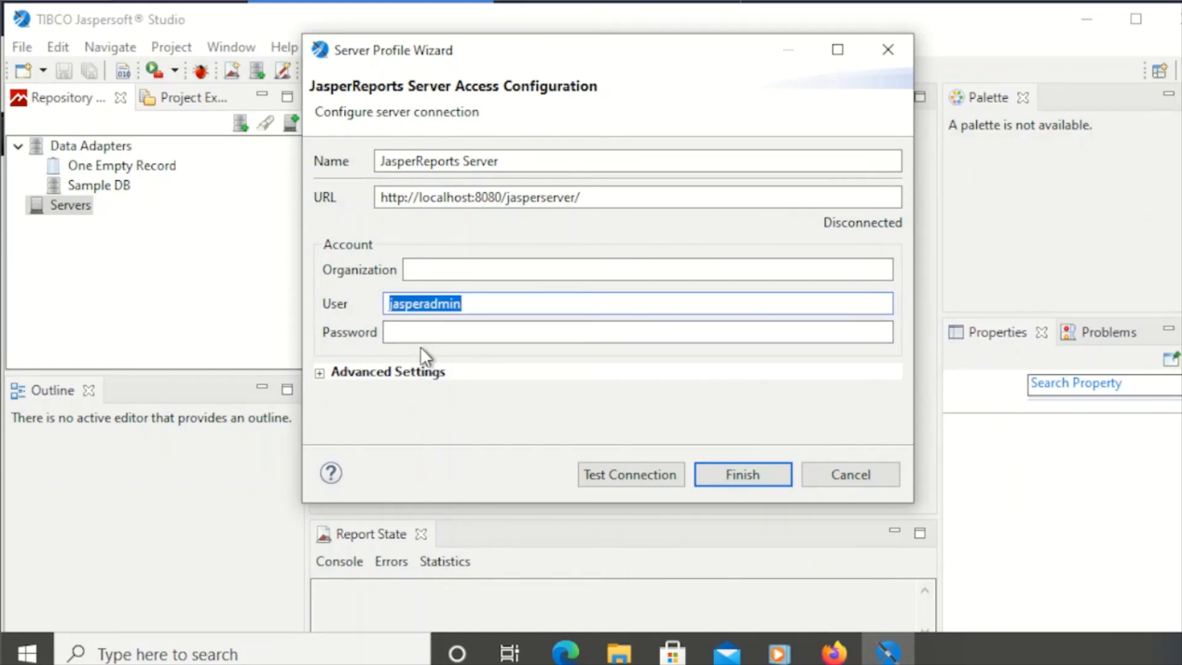
pyautogui.click(425, 333)
pyautogui.hotkey('ctrl', 'v')
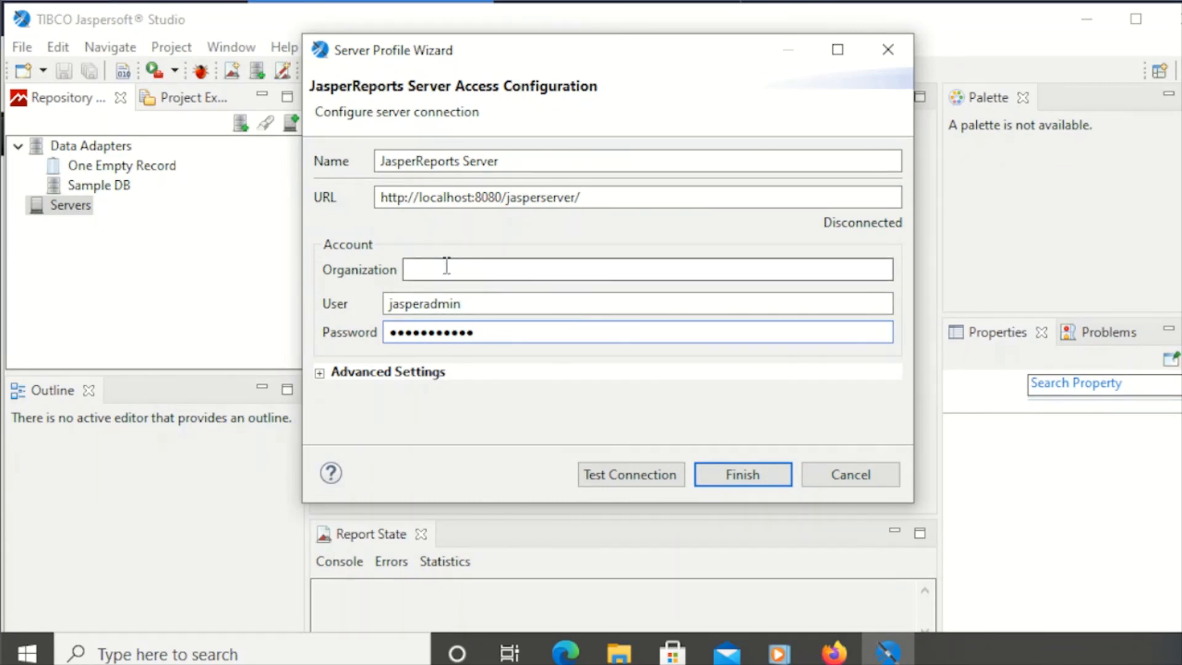
# - Check the advanced settings of the JasperReports Server connection, and test and finish it
pyautogui.click(320, 373)
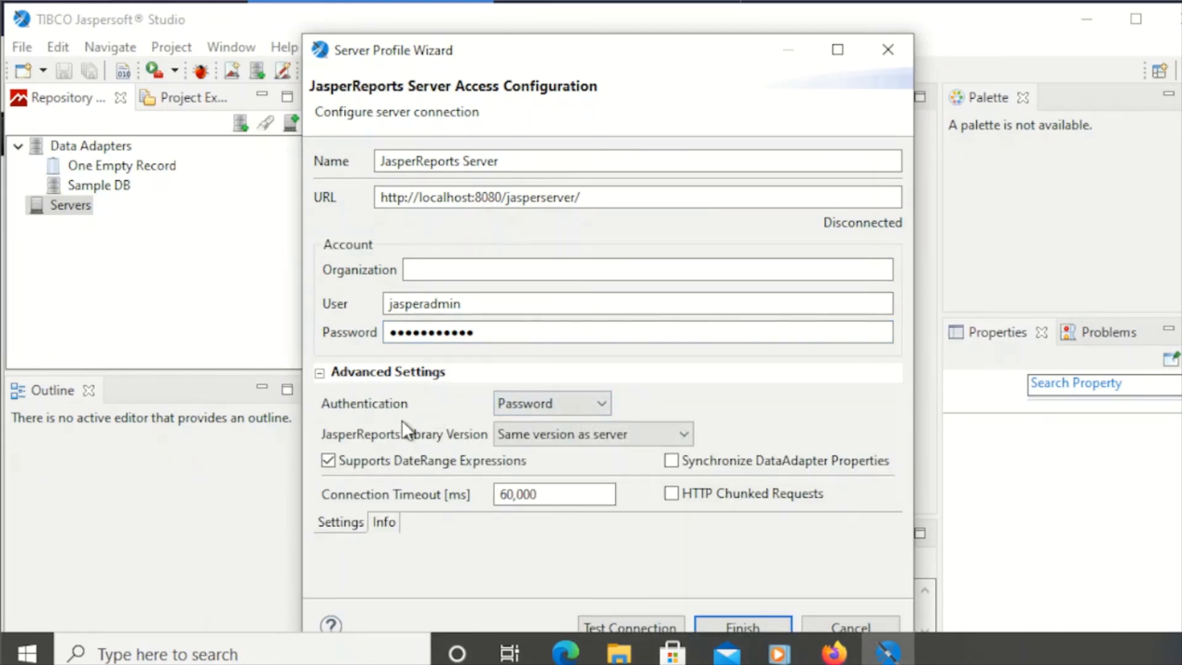
pyautogui.click(322, 373)
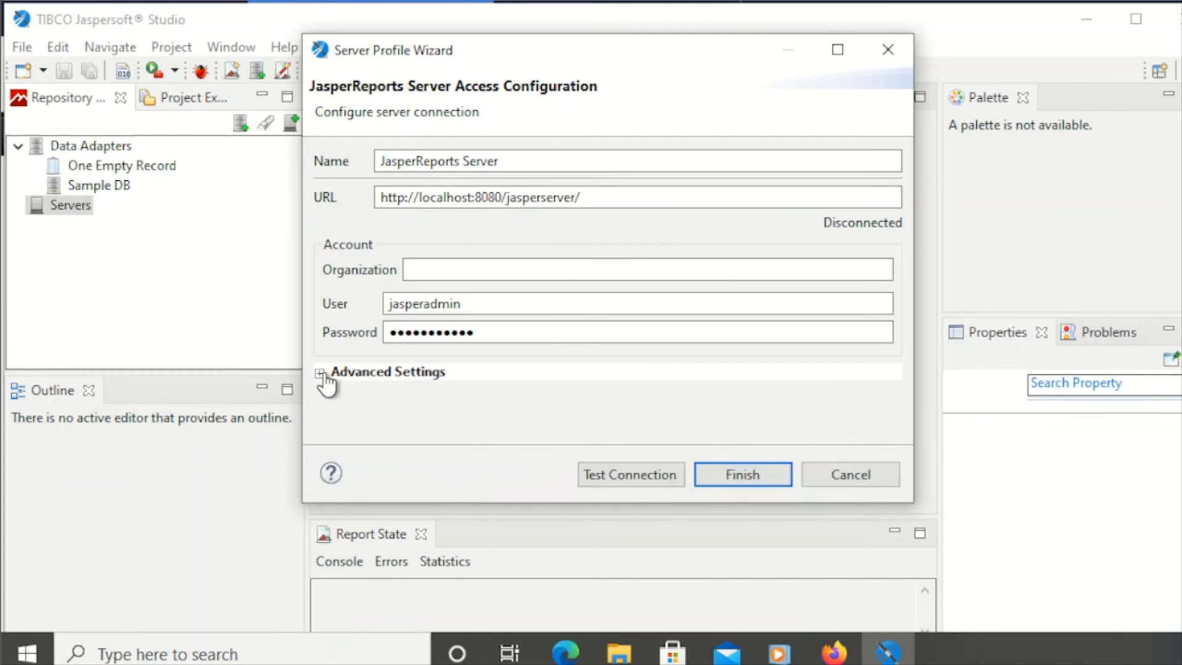
pyautogui.click(594, 475)
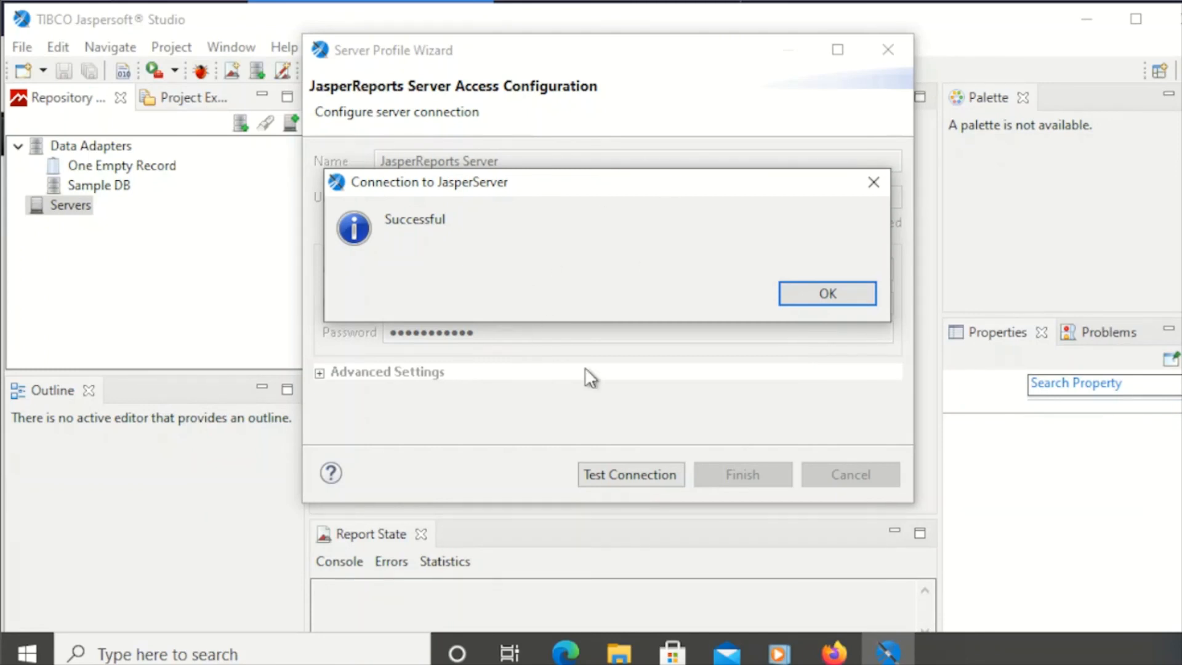
pyautogui.click(843, 293)
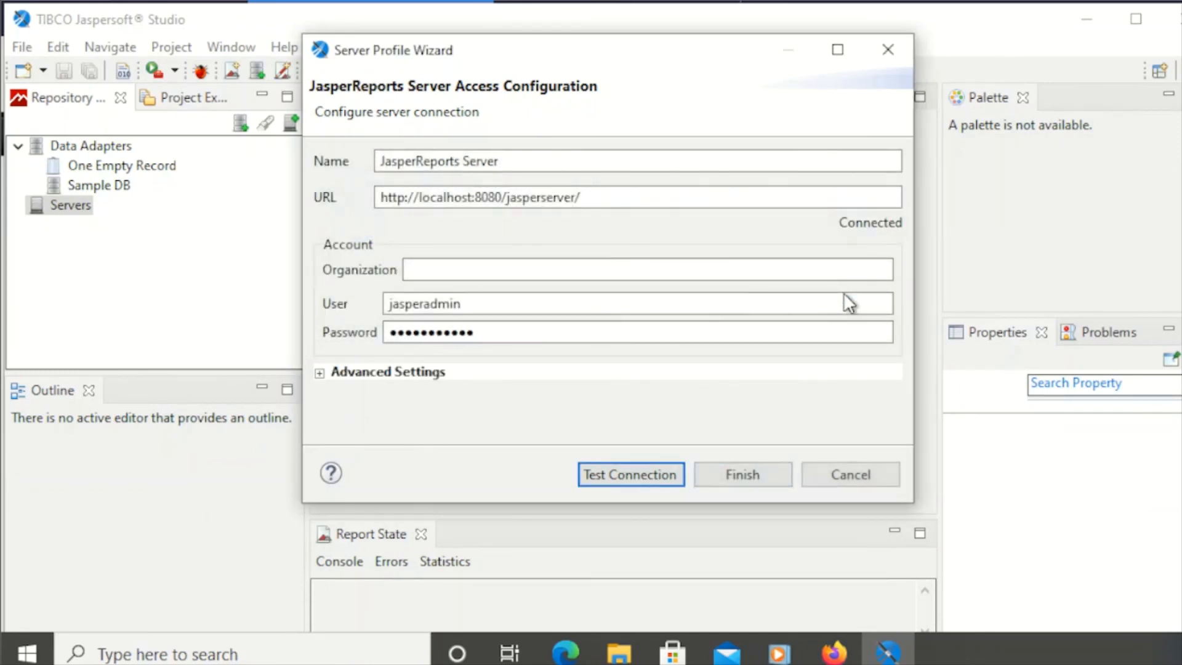
pyautogui.click(748, 475)
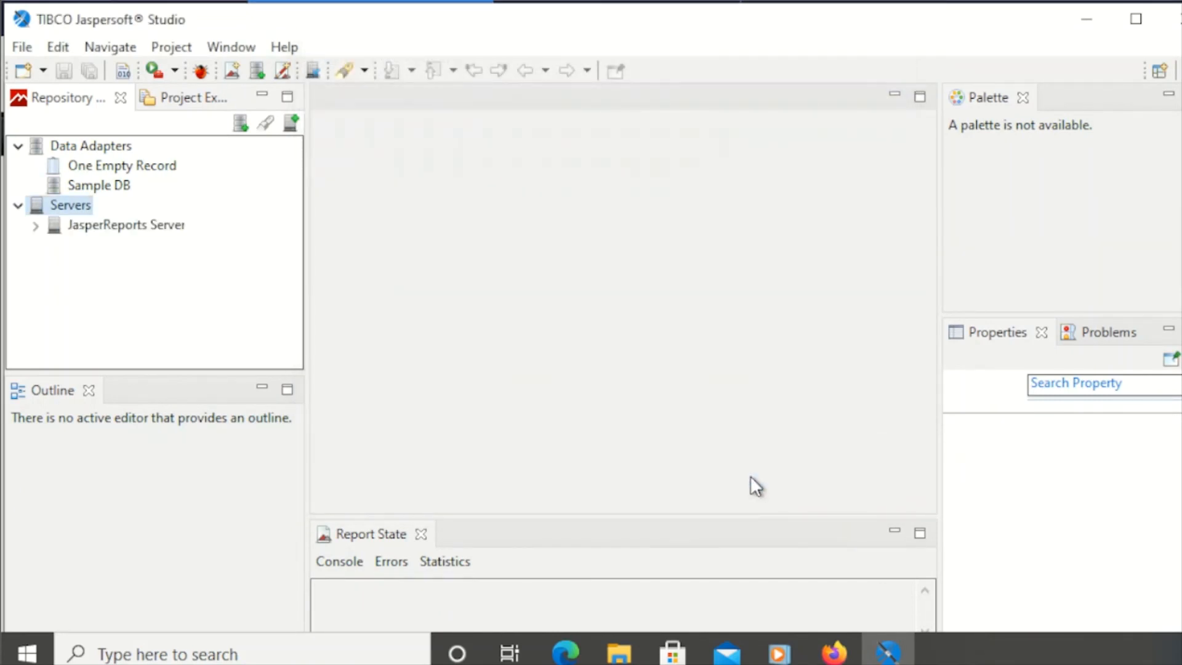
# - Expand the JasperReports Server connection and examine its repository folders, starting with the Analysis Components details
pyautogui.click(36, 226)
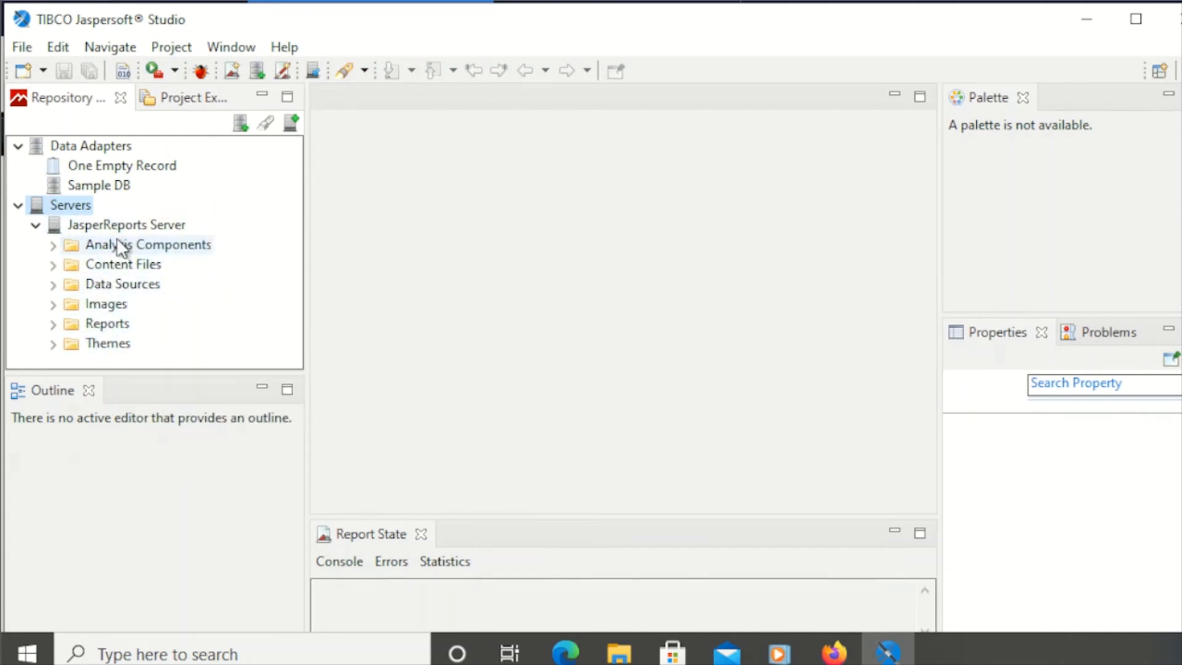
pyautogui.moveTo(118, 244)
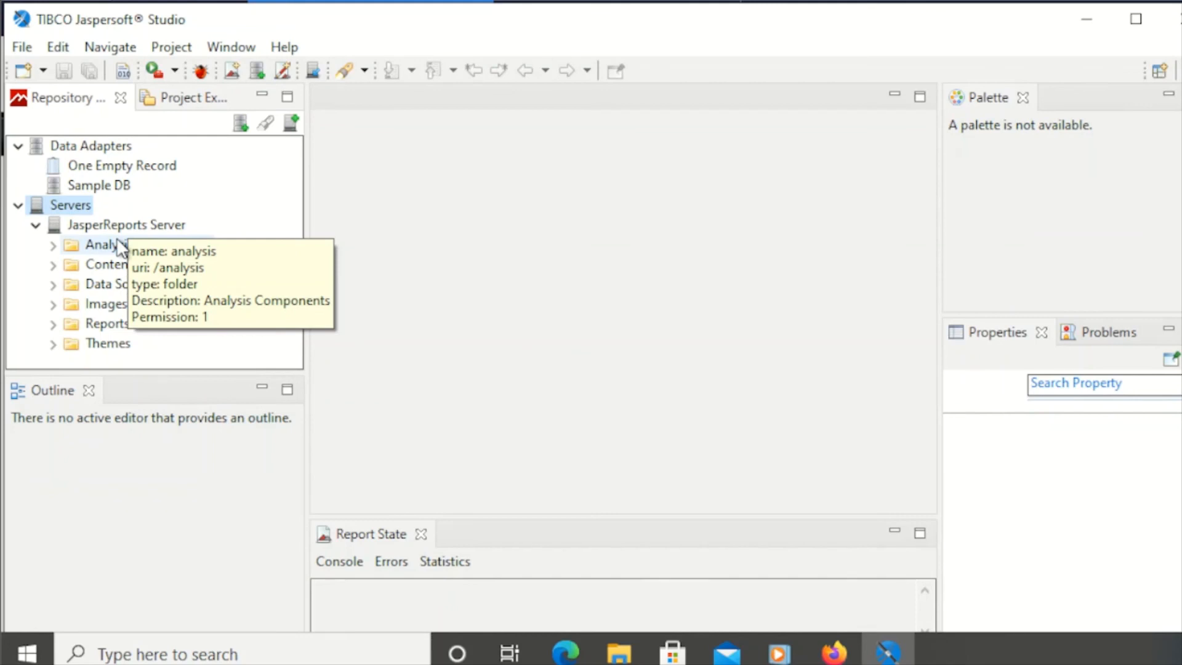